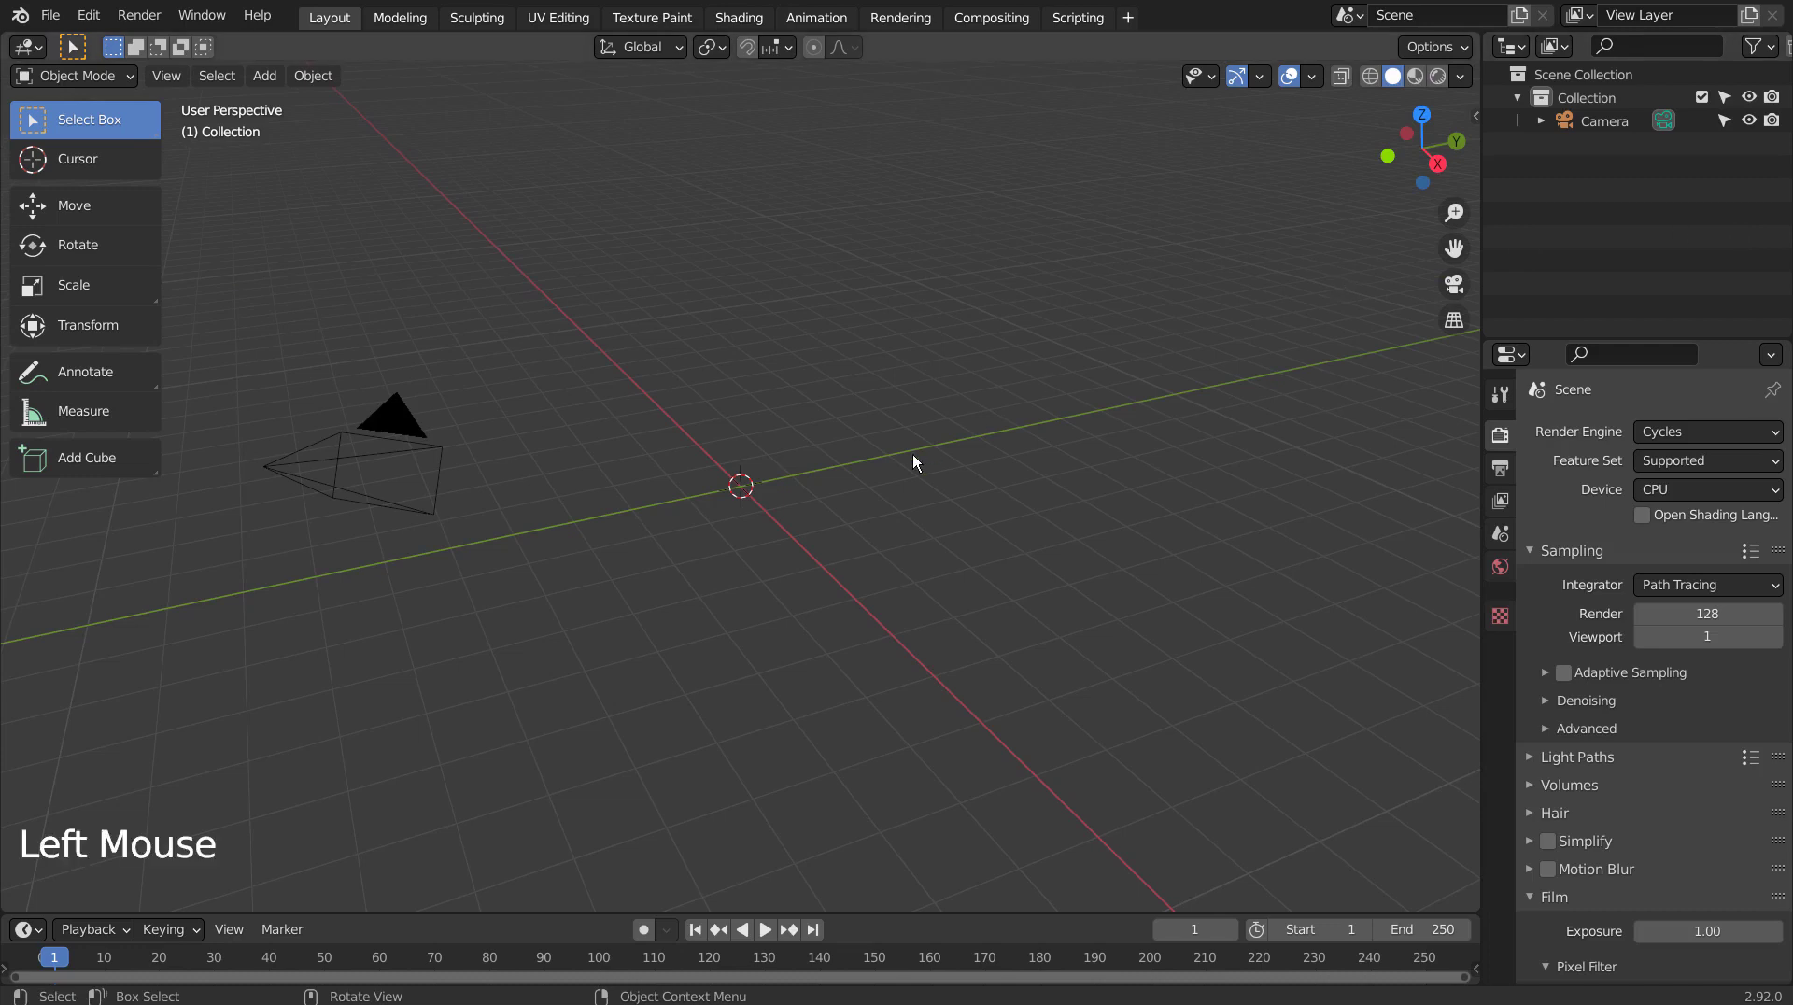
Step: Add a cone mesh to the scene and give it a new material
key(shift+a)
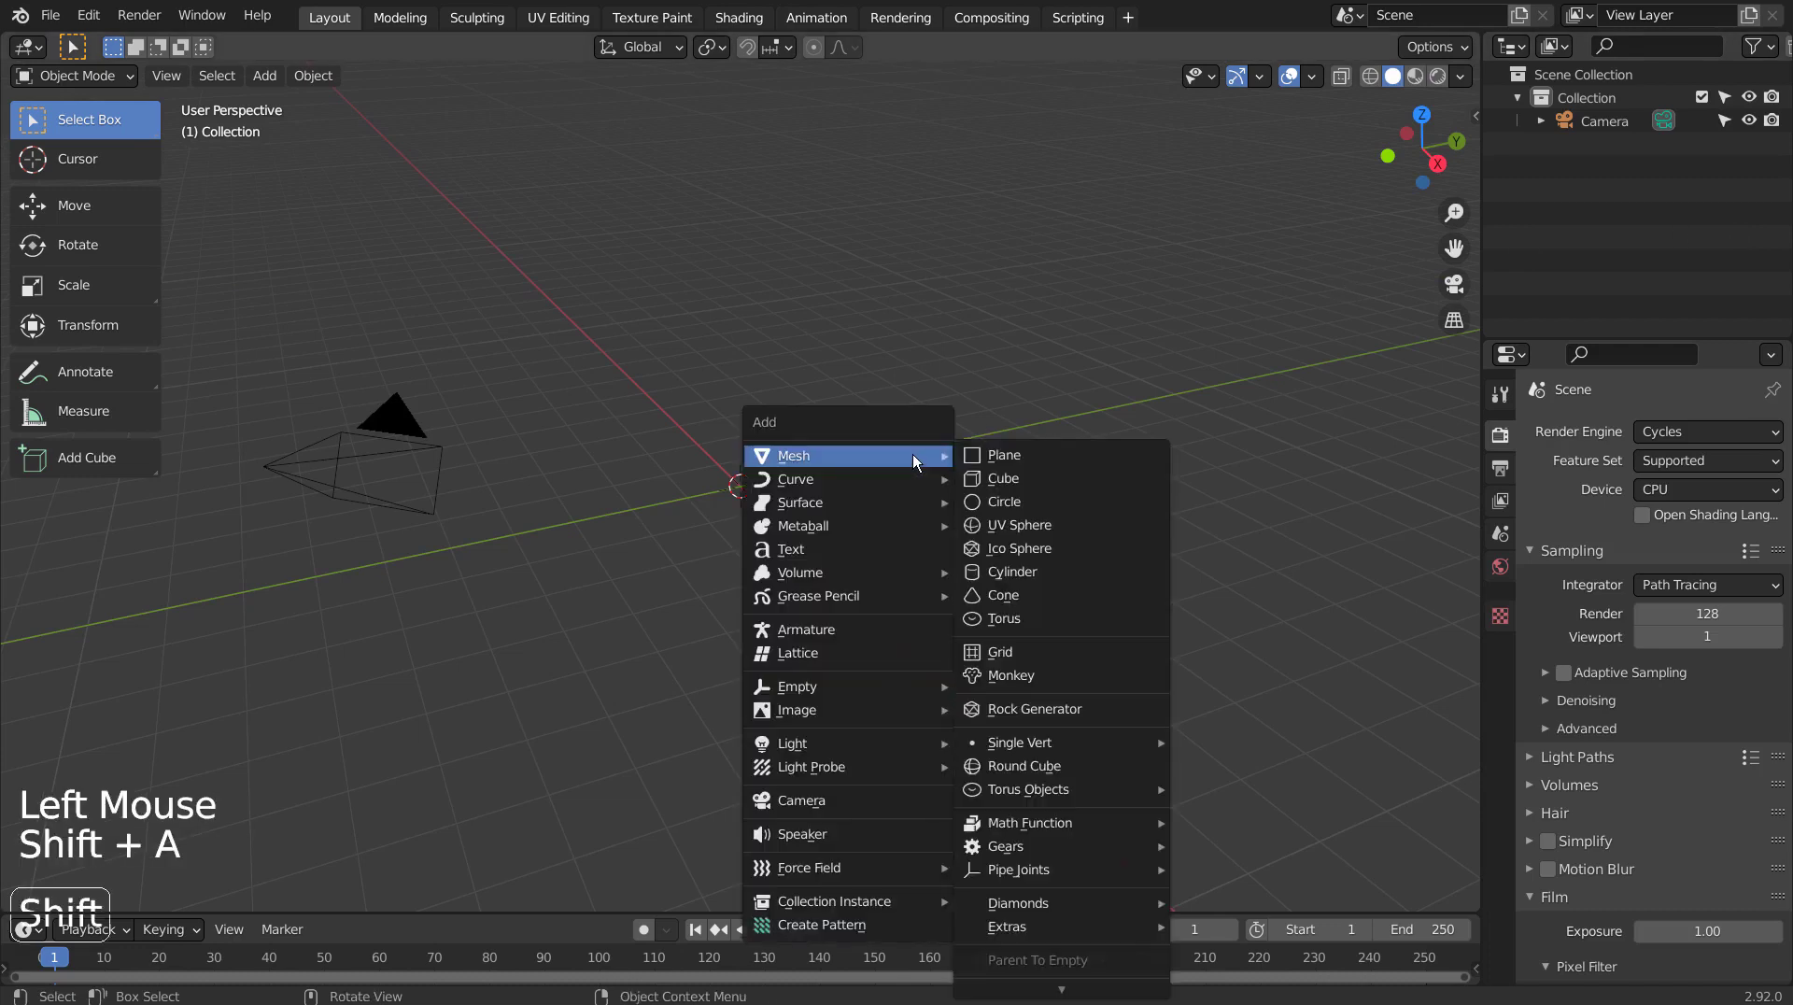
click(1065, 586)
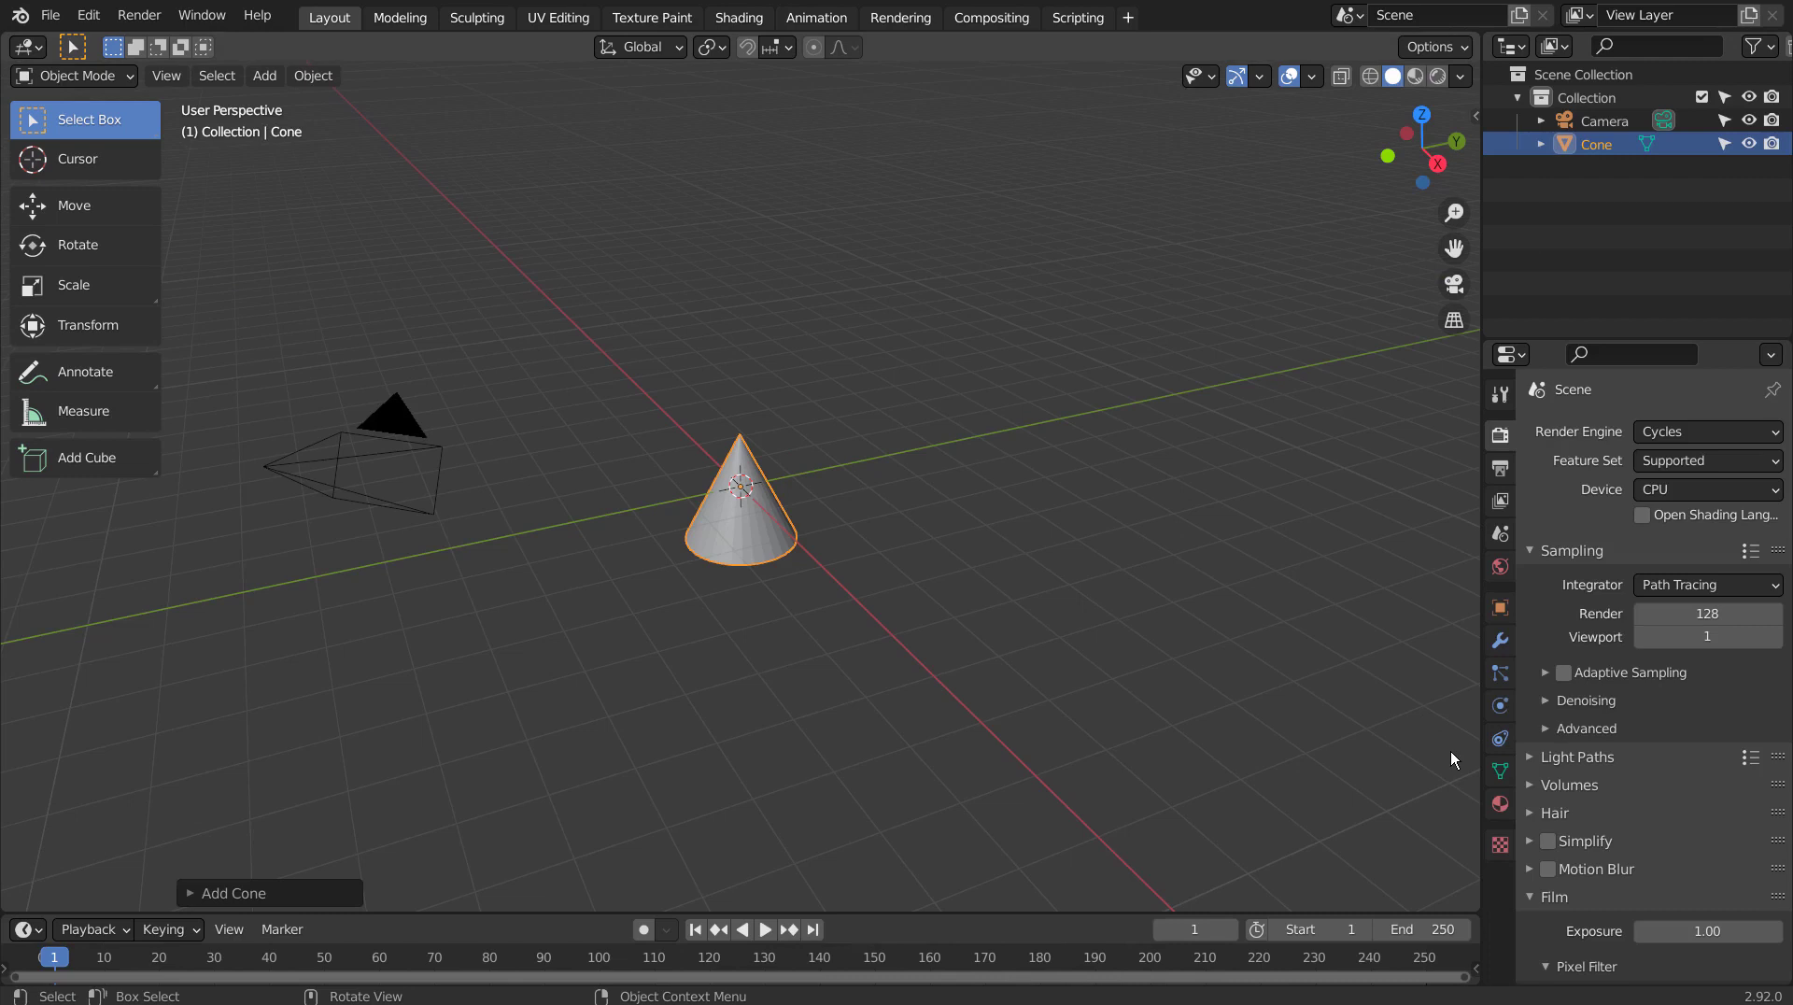
click(1497, 804)
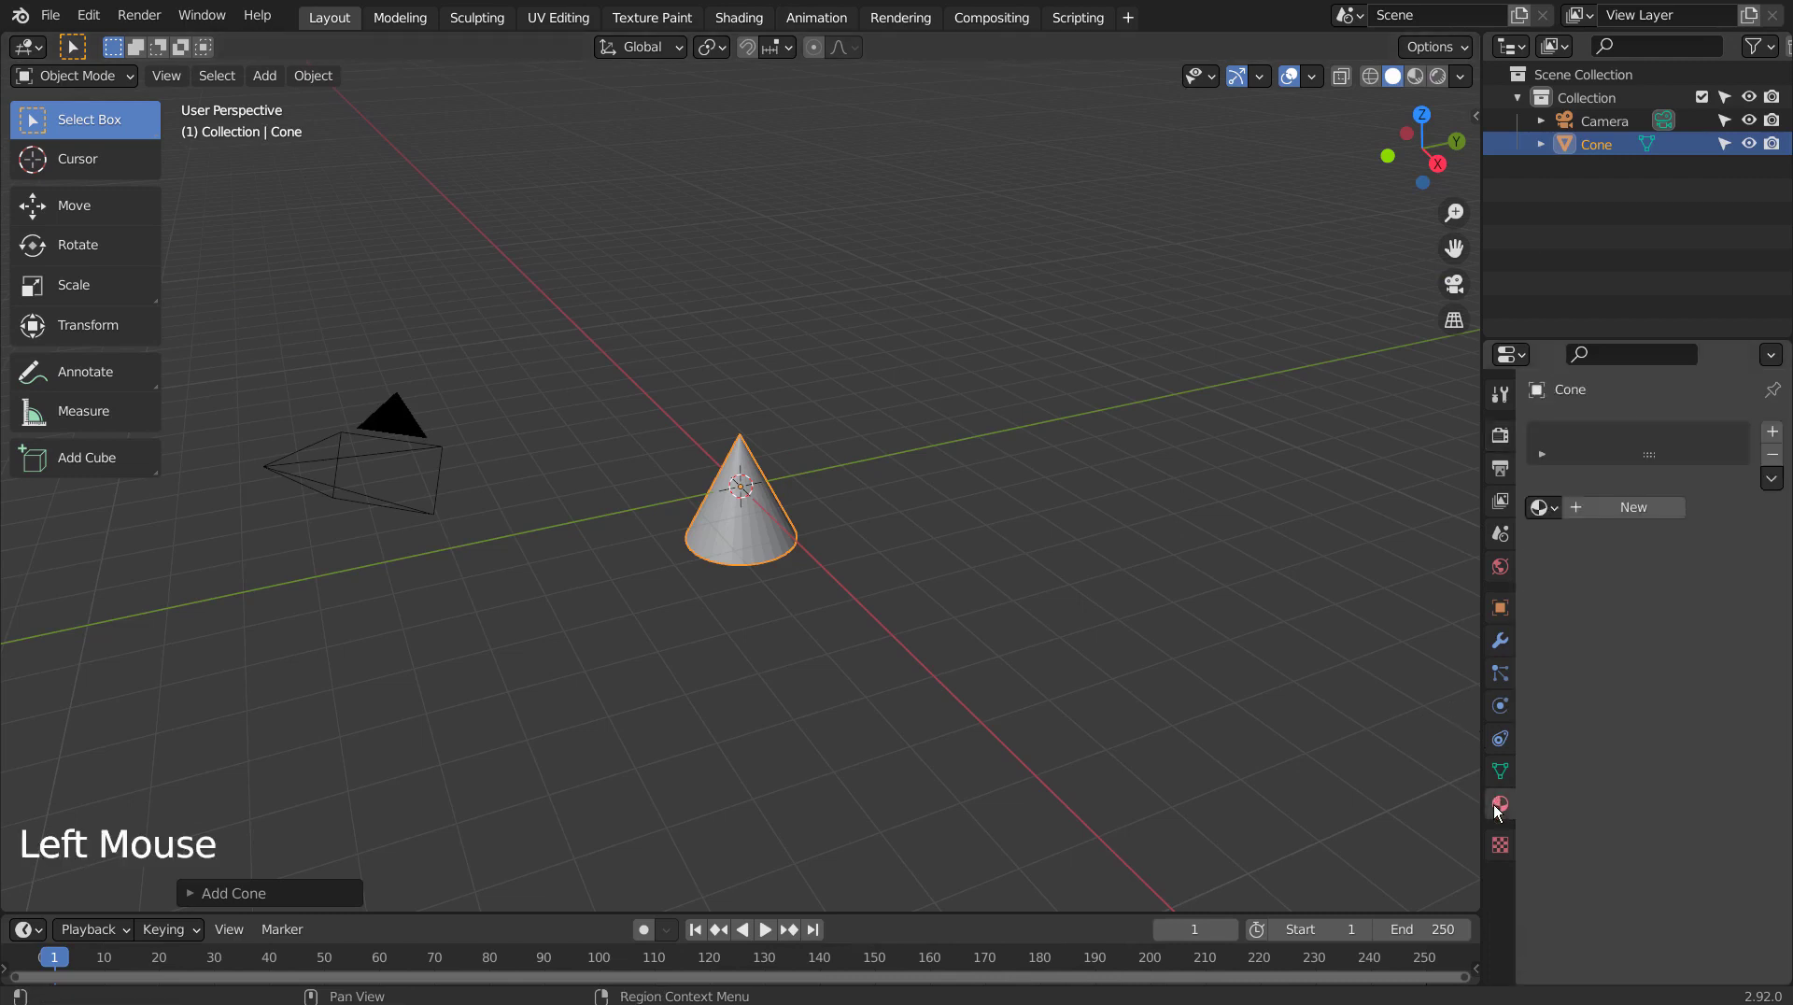
click(1628, 505)
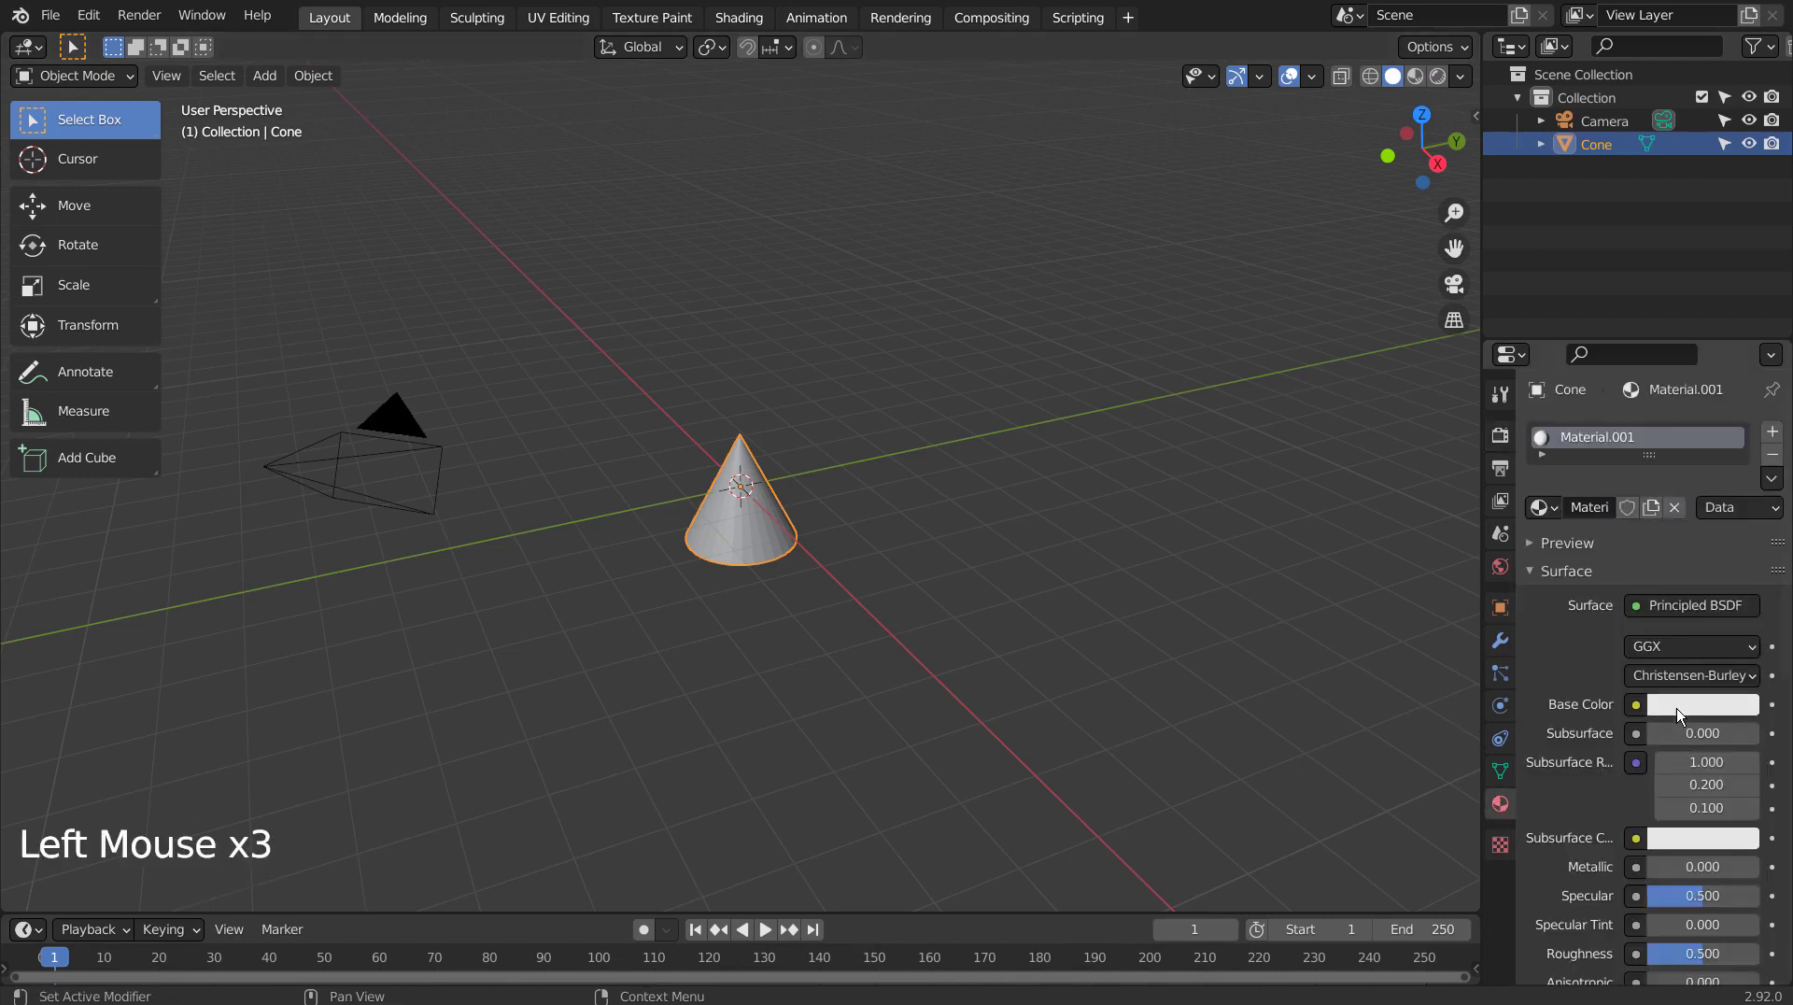
Step: Give the cone's material a golden-yellow base colour, metallic about 0.94 and roughness about 0.045
click(1678, 707)
drag(1745, 400, 1744, 375)
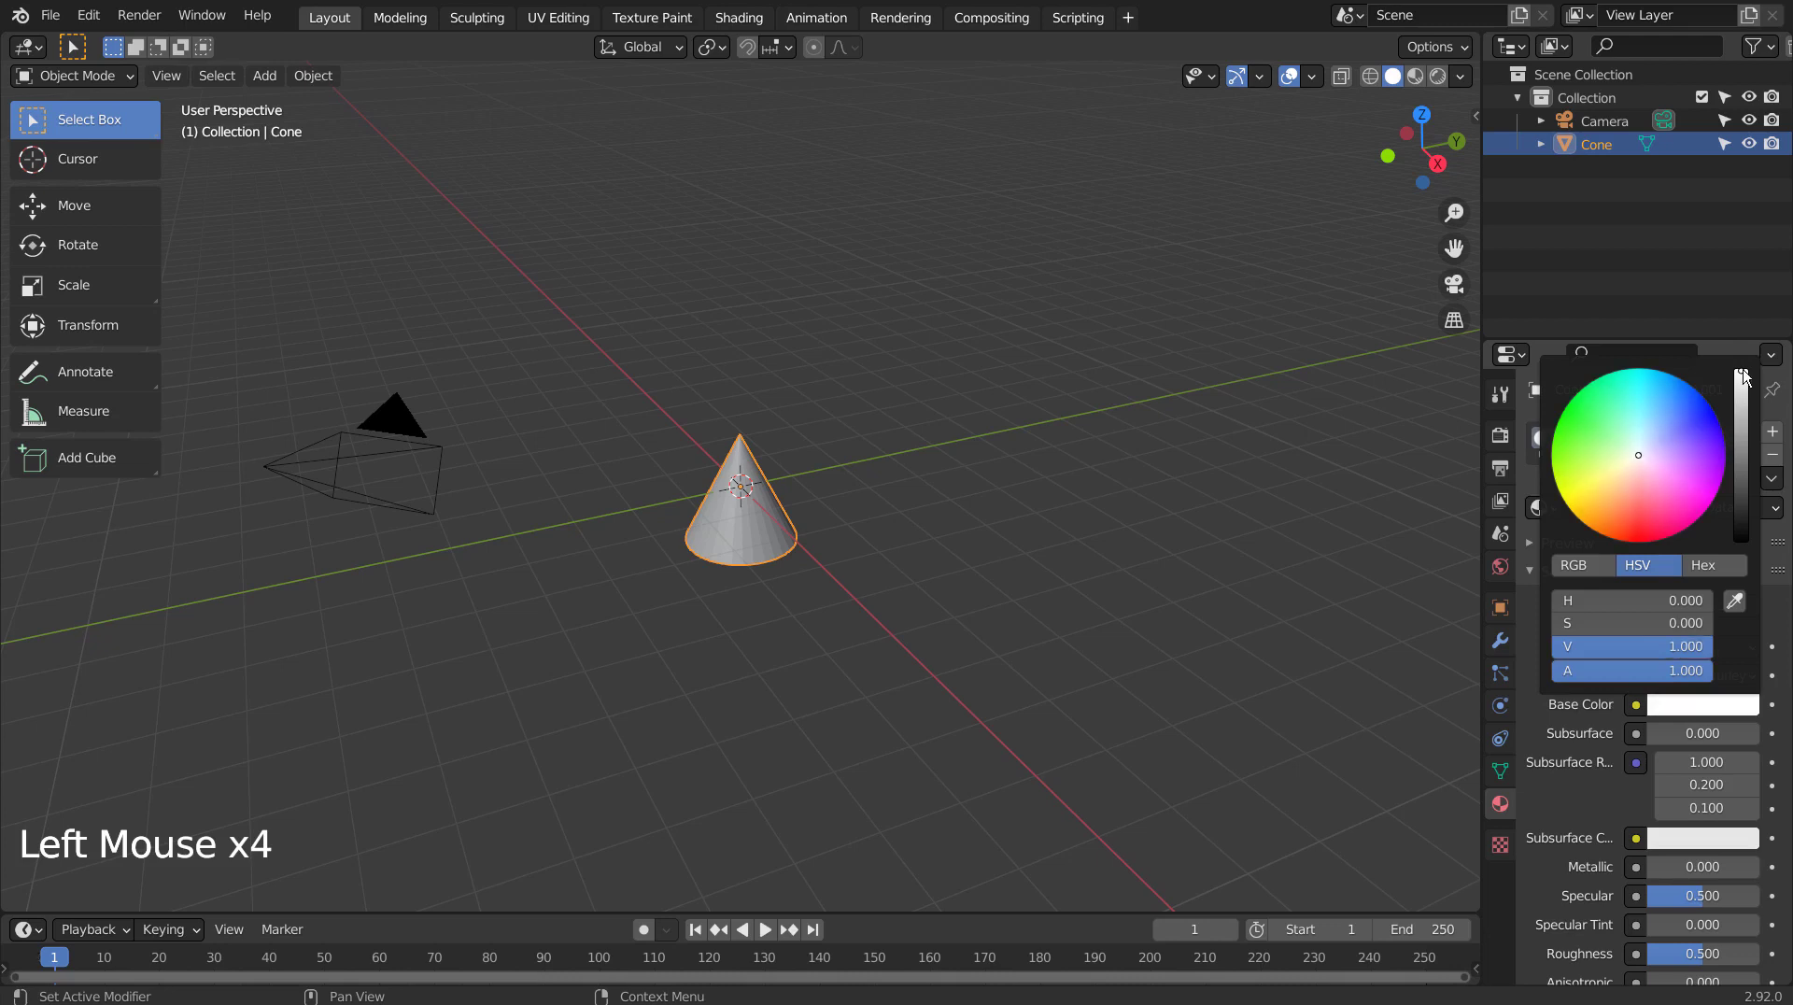
click(1603, 503)
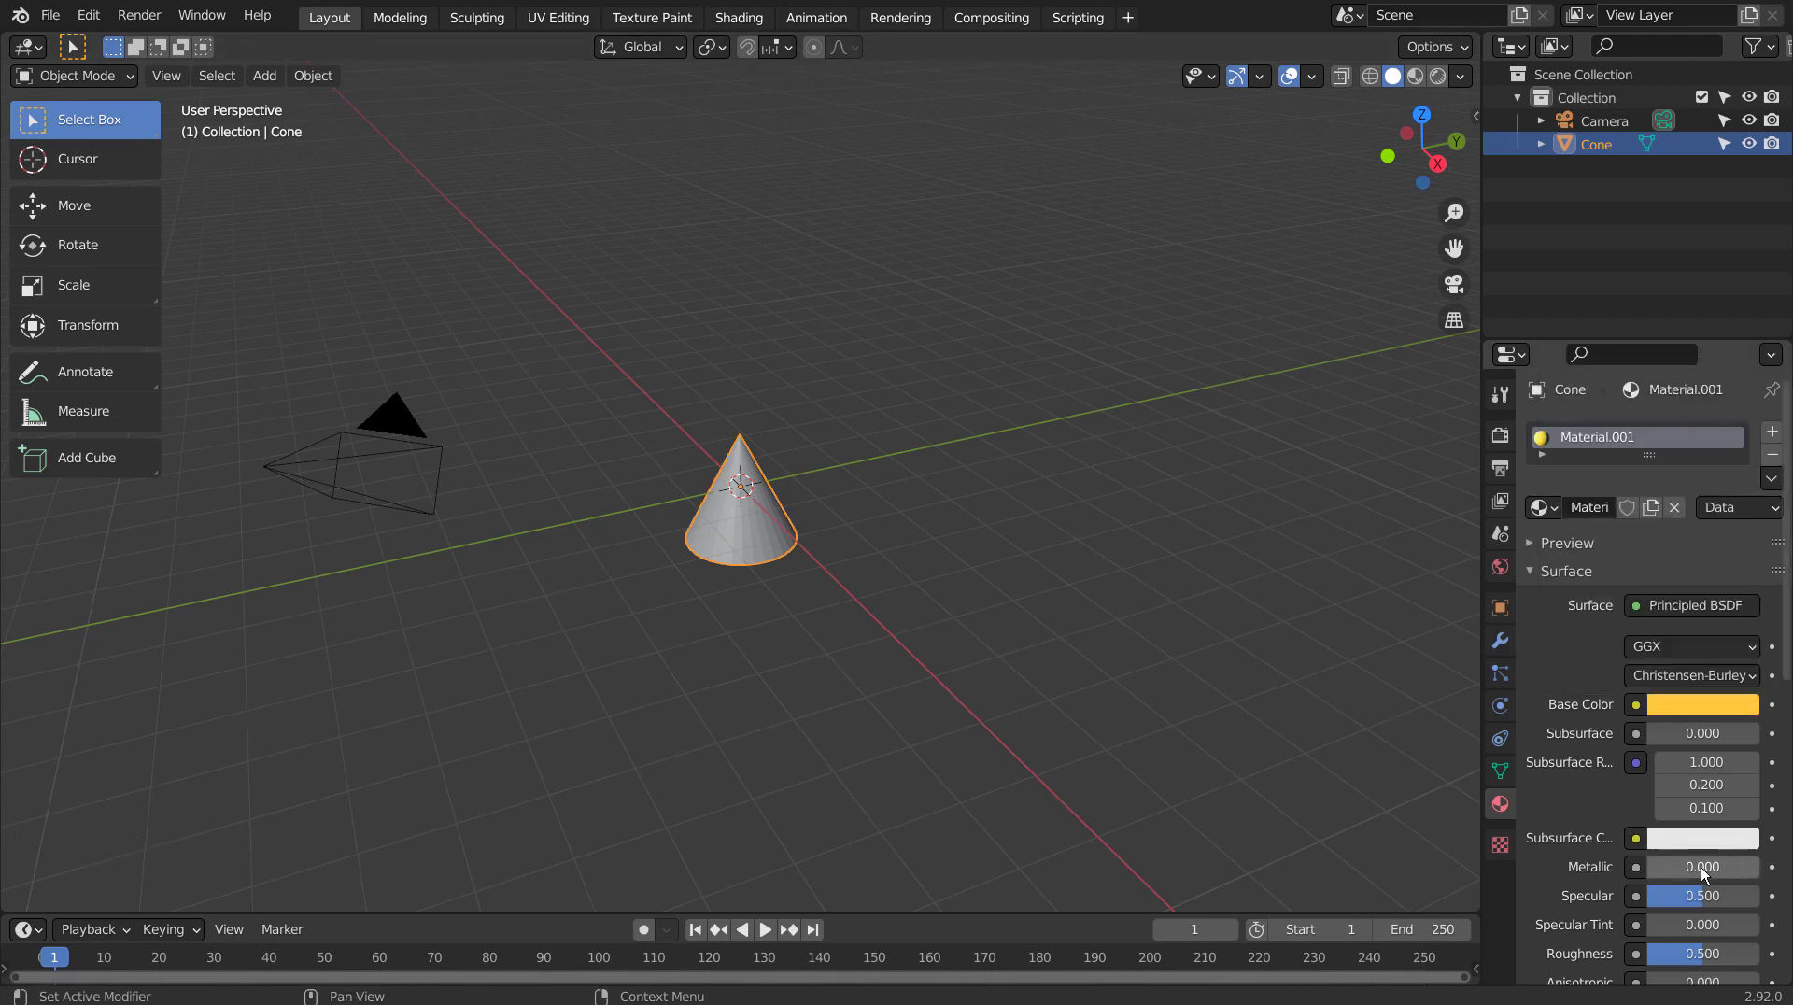
drag(1657, 871, 1747, 870)
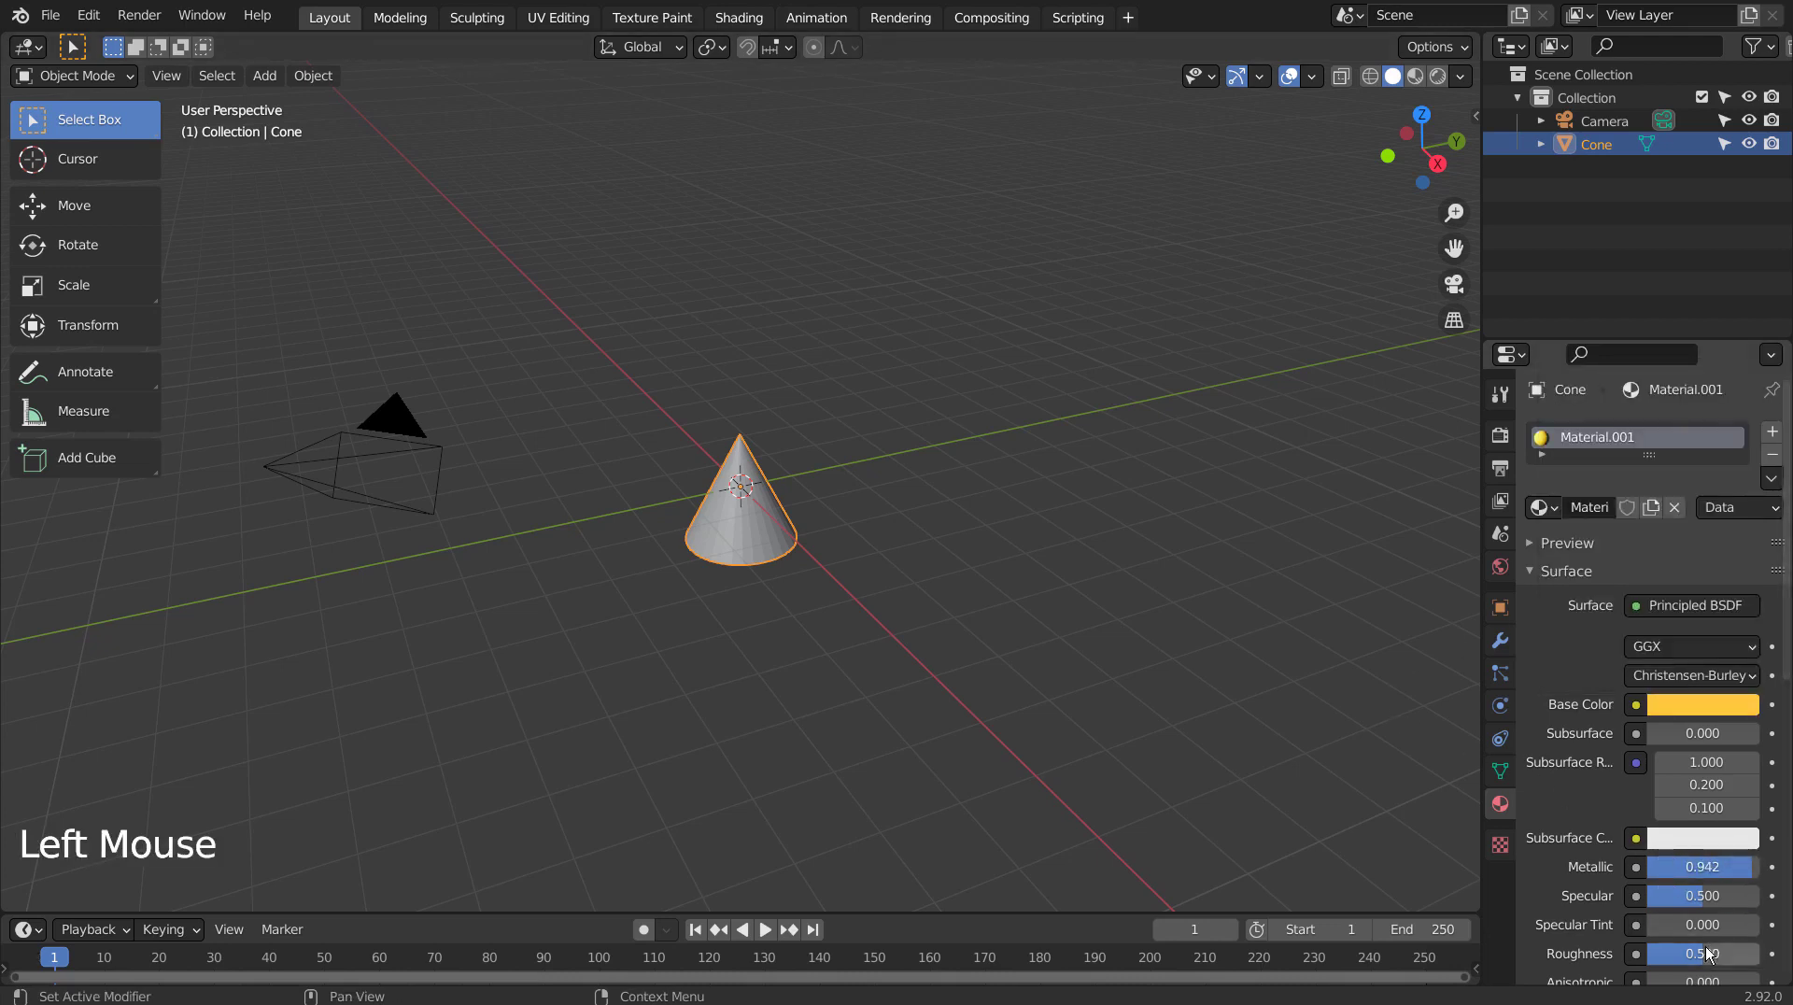
Step: Switch the 3D viewport to Material Preview shading and deselect the cone
click(1410, 75)
click(1011, 408)
middle_drag(1012, 408, 848, 619)
click(994, 578)
Step: Add a UV sphere mesh at the same origin as the cone
key(shift+a)
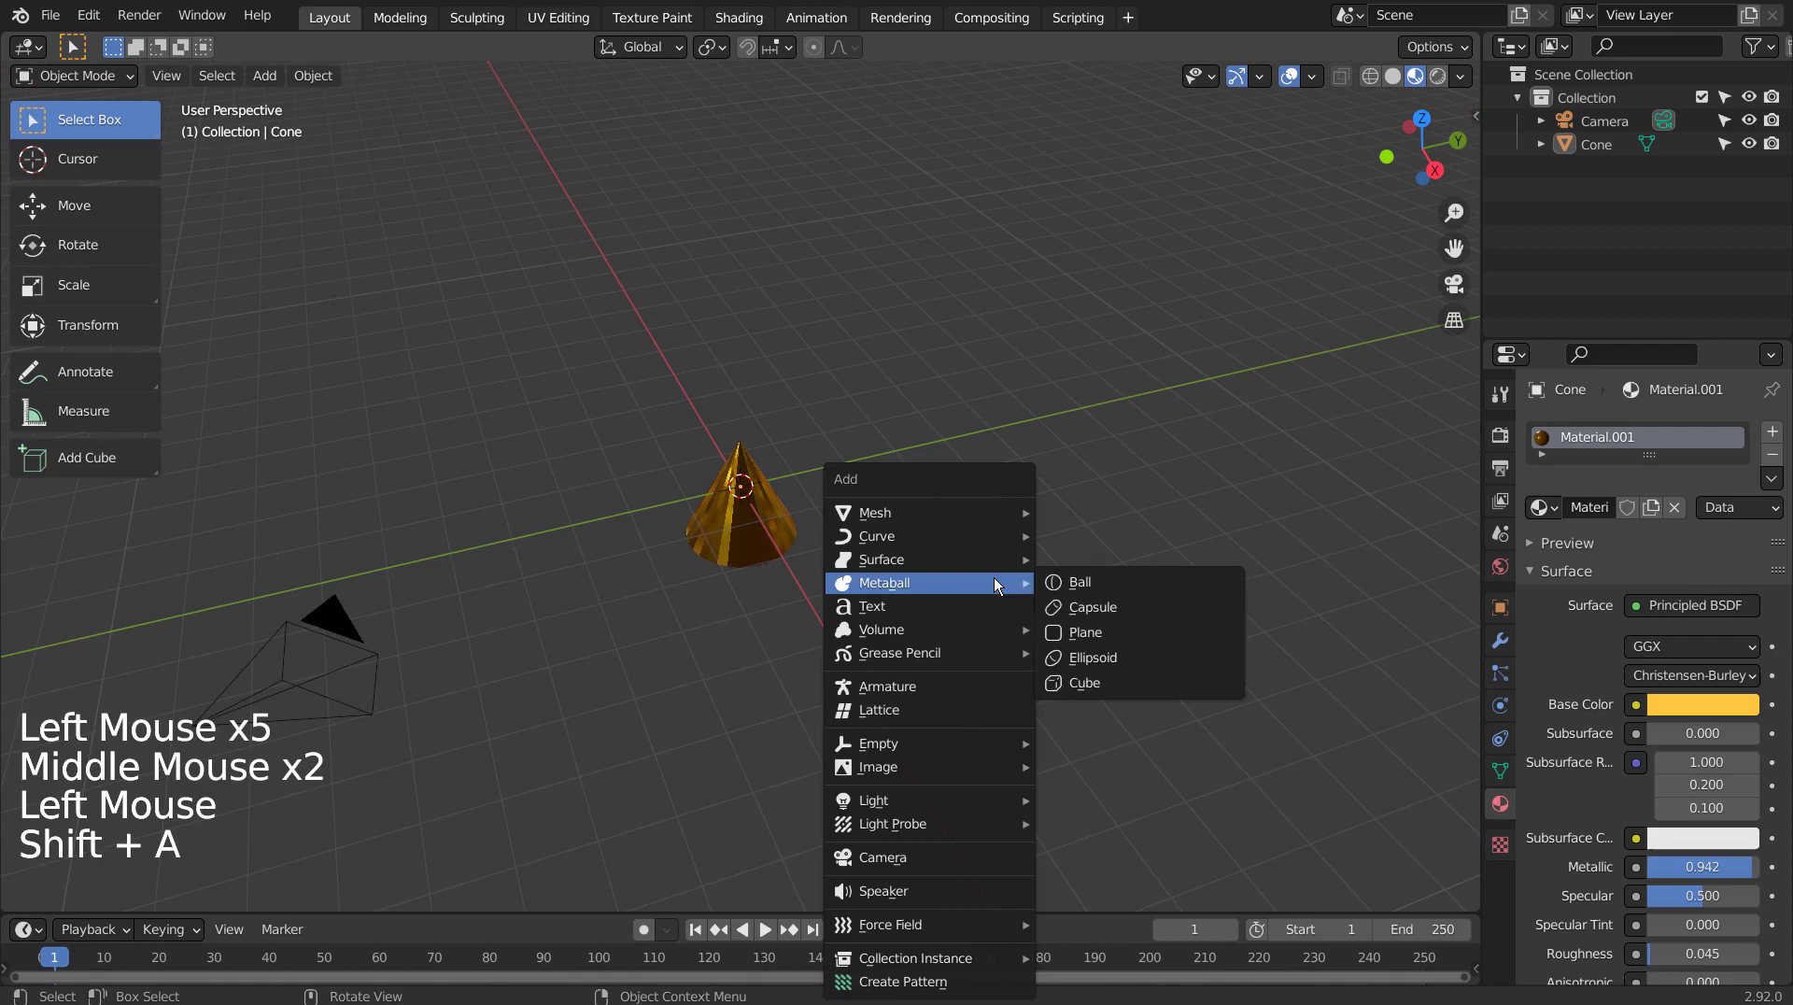
mouse_move(973, 504)
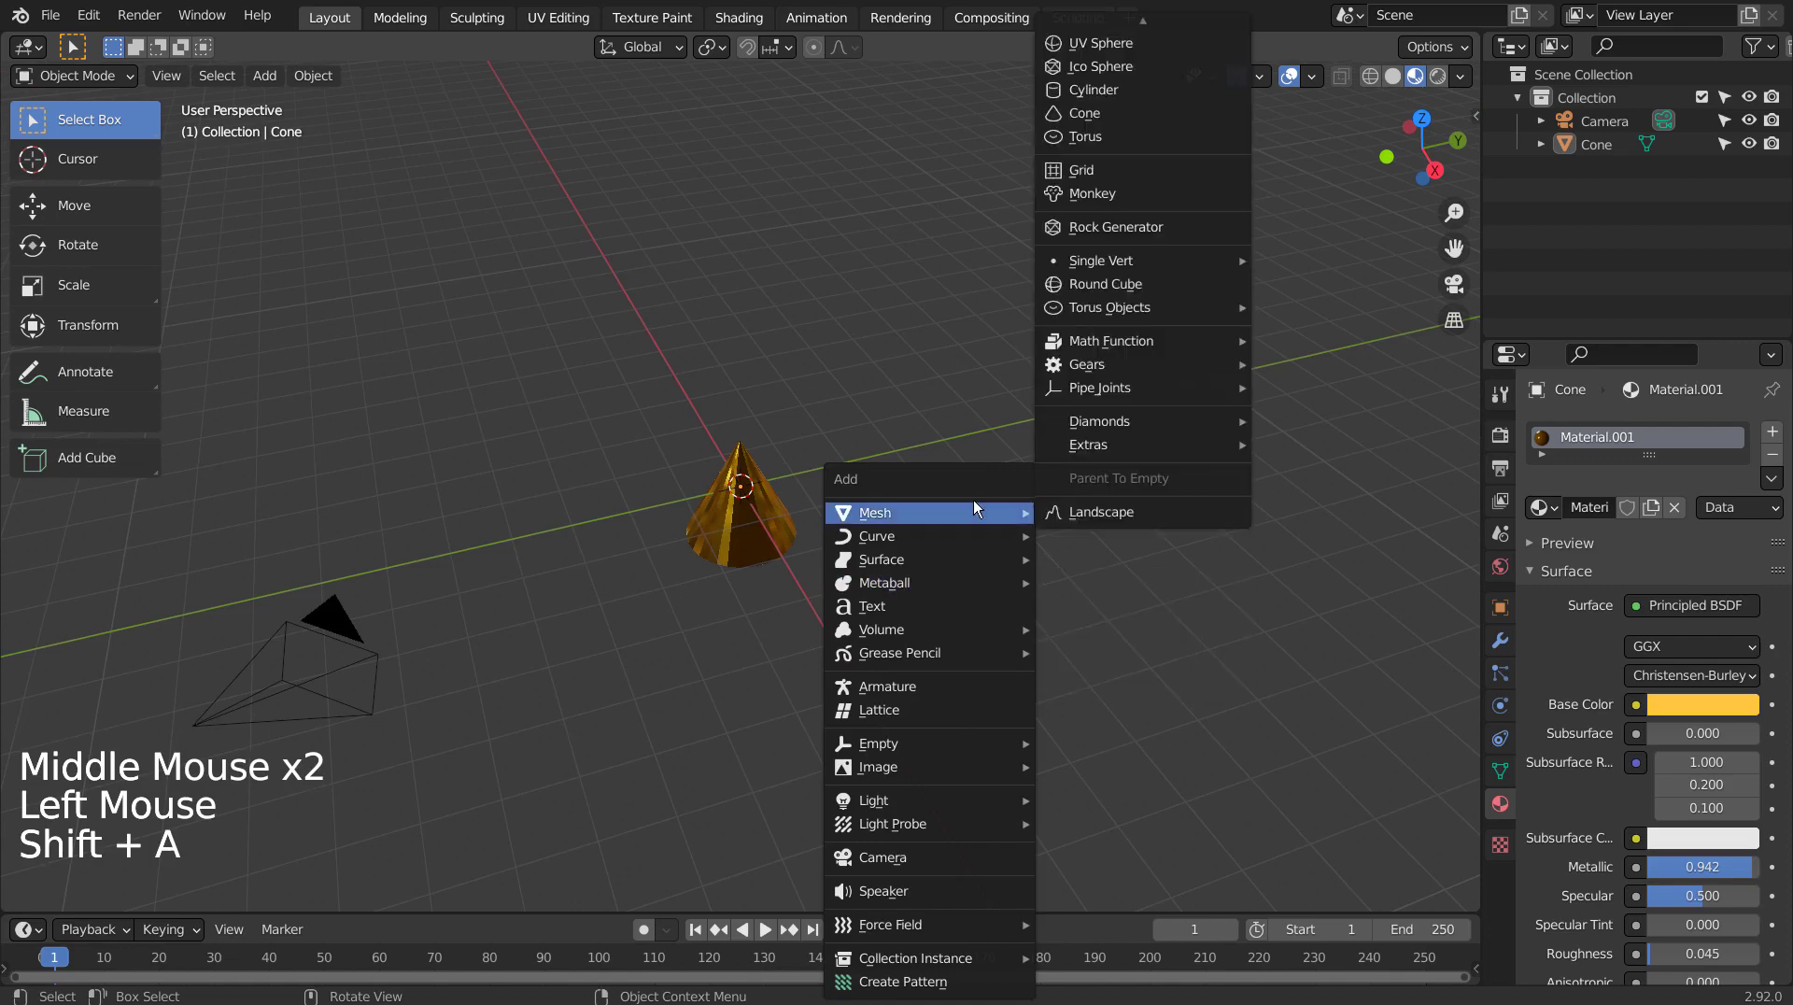
click(1140, 42)
scroll(833, 557, up, 7)
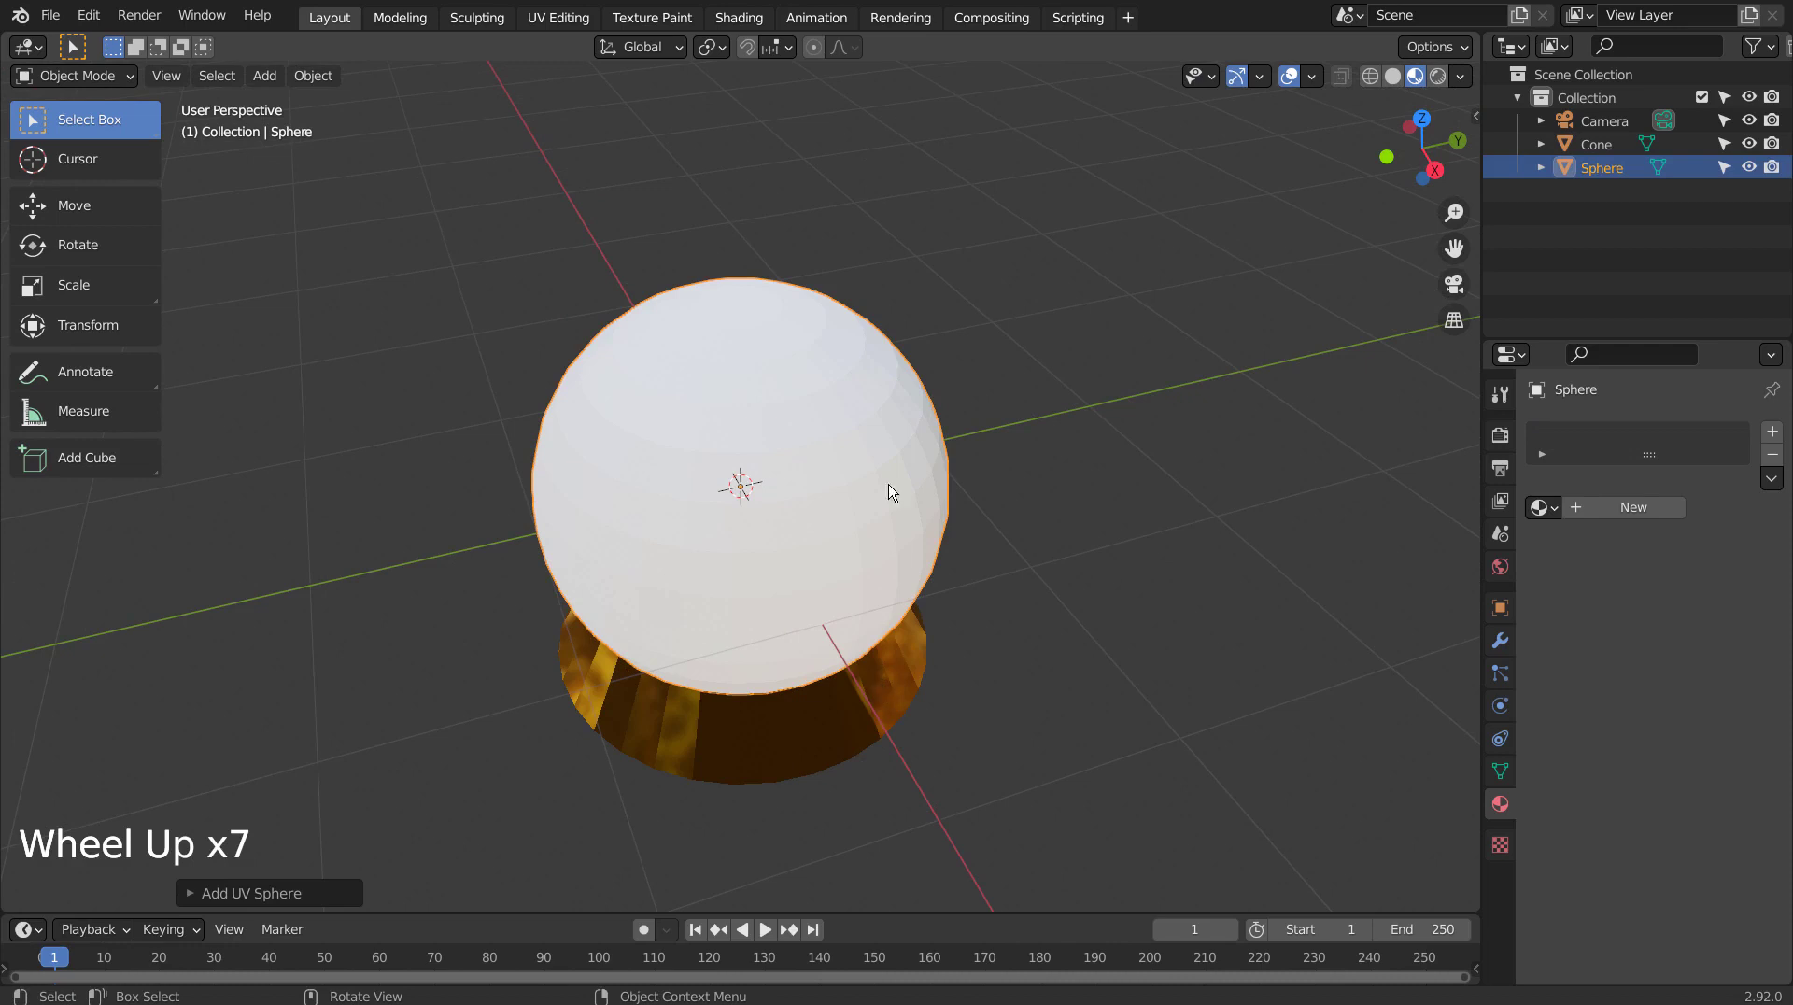
Step: Split the 3D viewport horizontally, turn the lower area into a Geometry Node Editor and create a new node tree for the sphere
drag(7, 906, 49, 489)
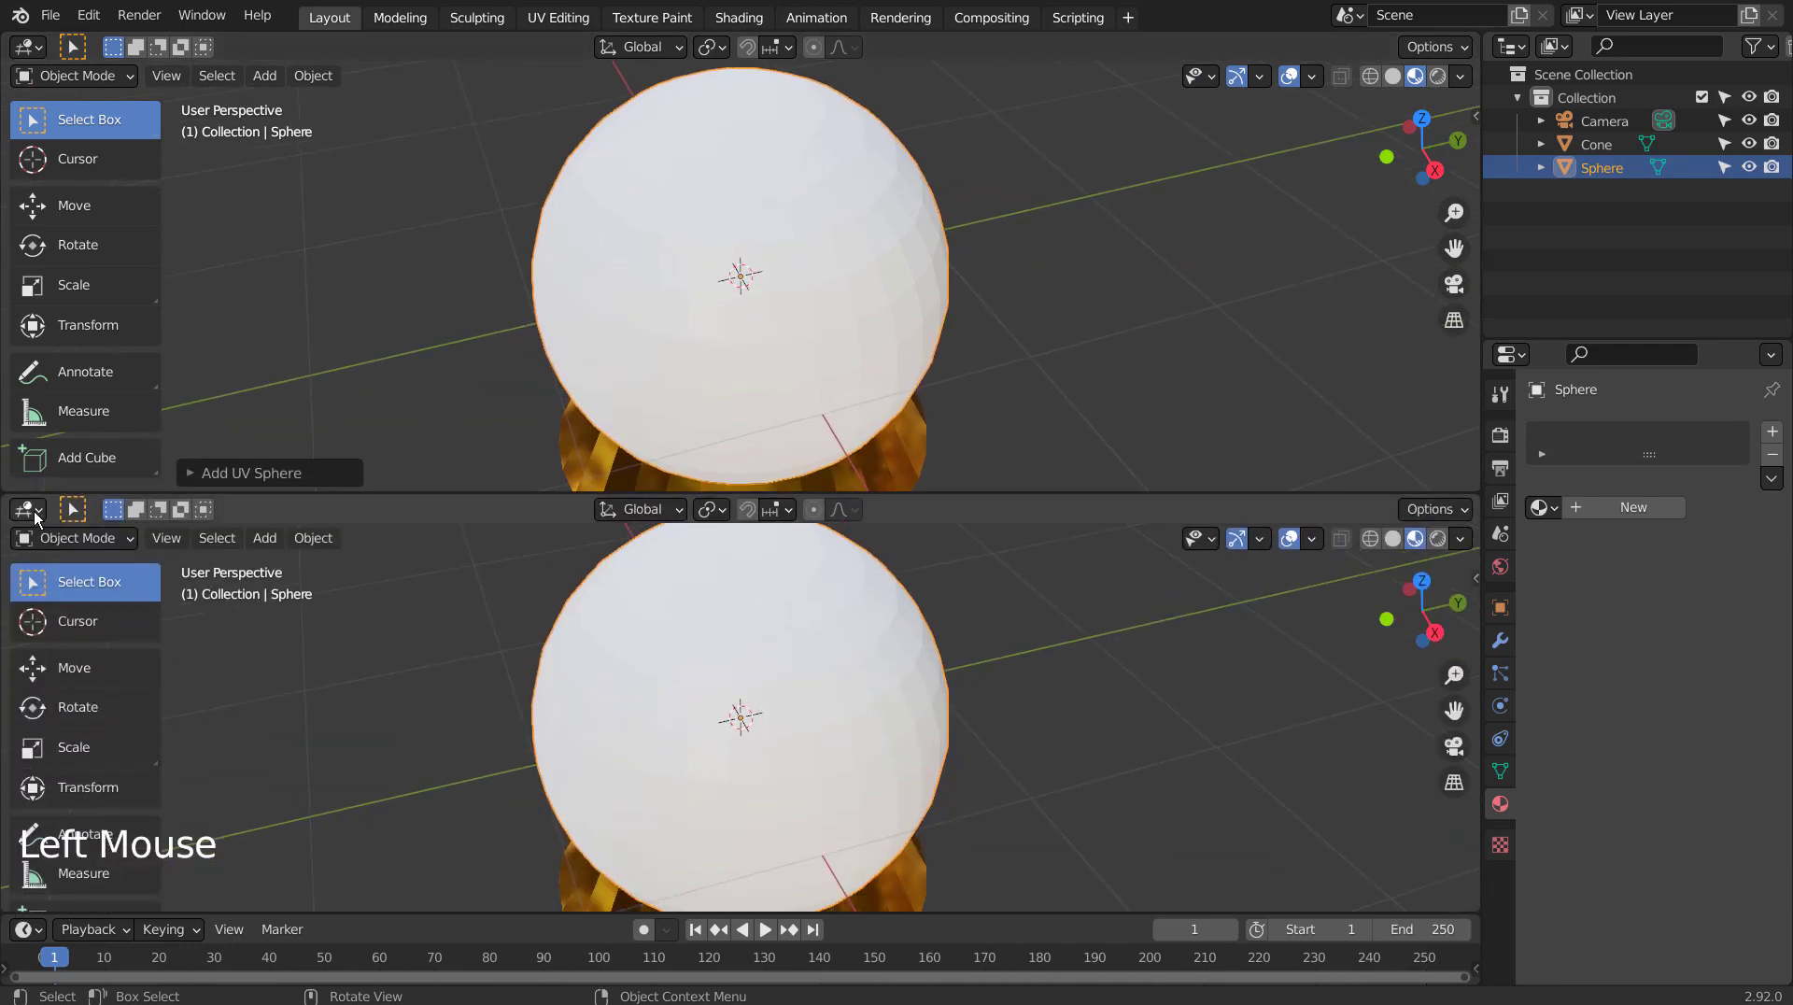
click(28, 510)
click(108, 696)
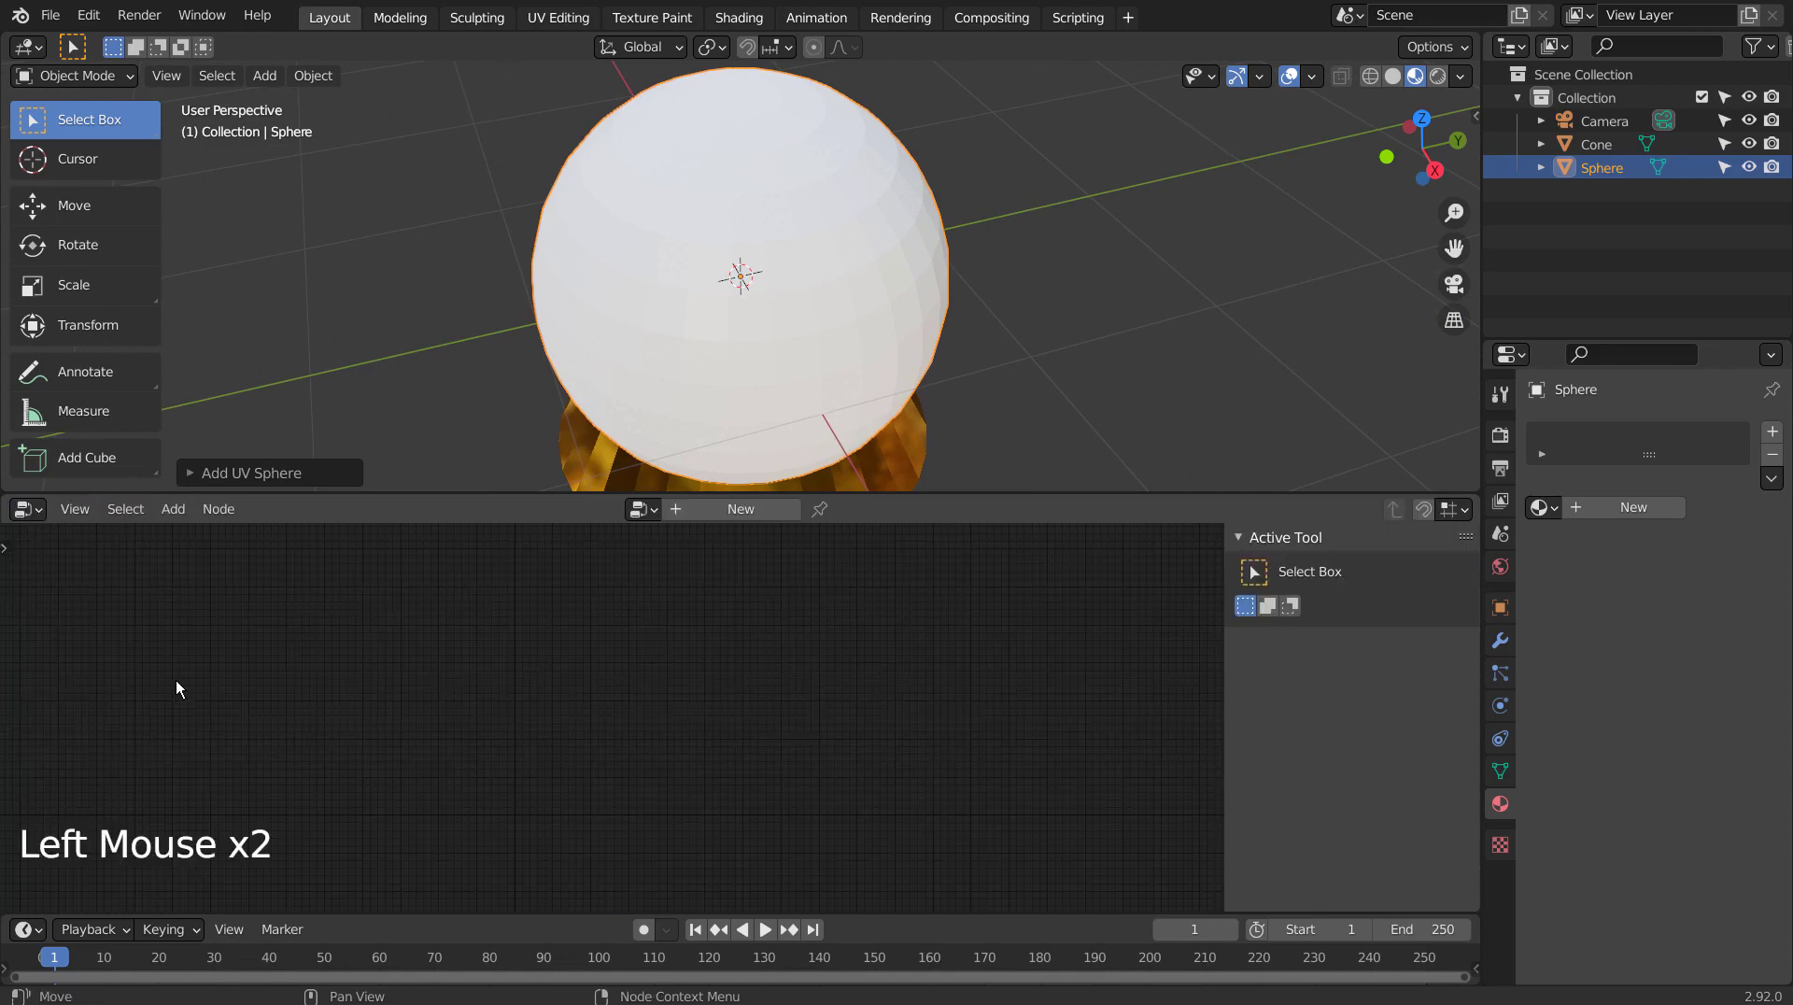
click(747, 510)
Step: Insert a Point Instance node on the link between Group Input and Group Output
scroll(653, 775, up, 5)
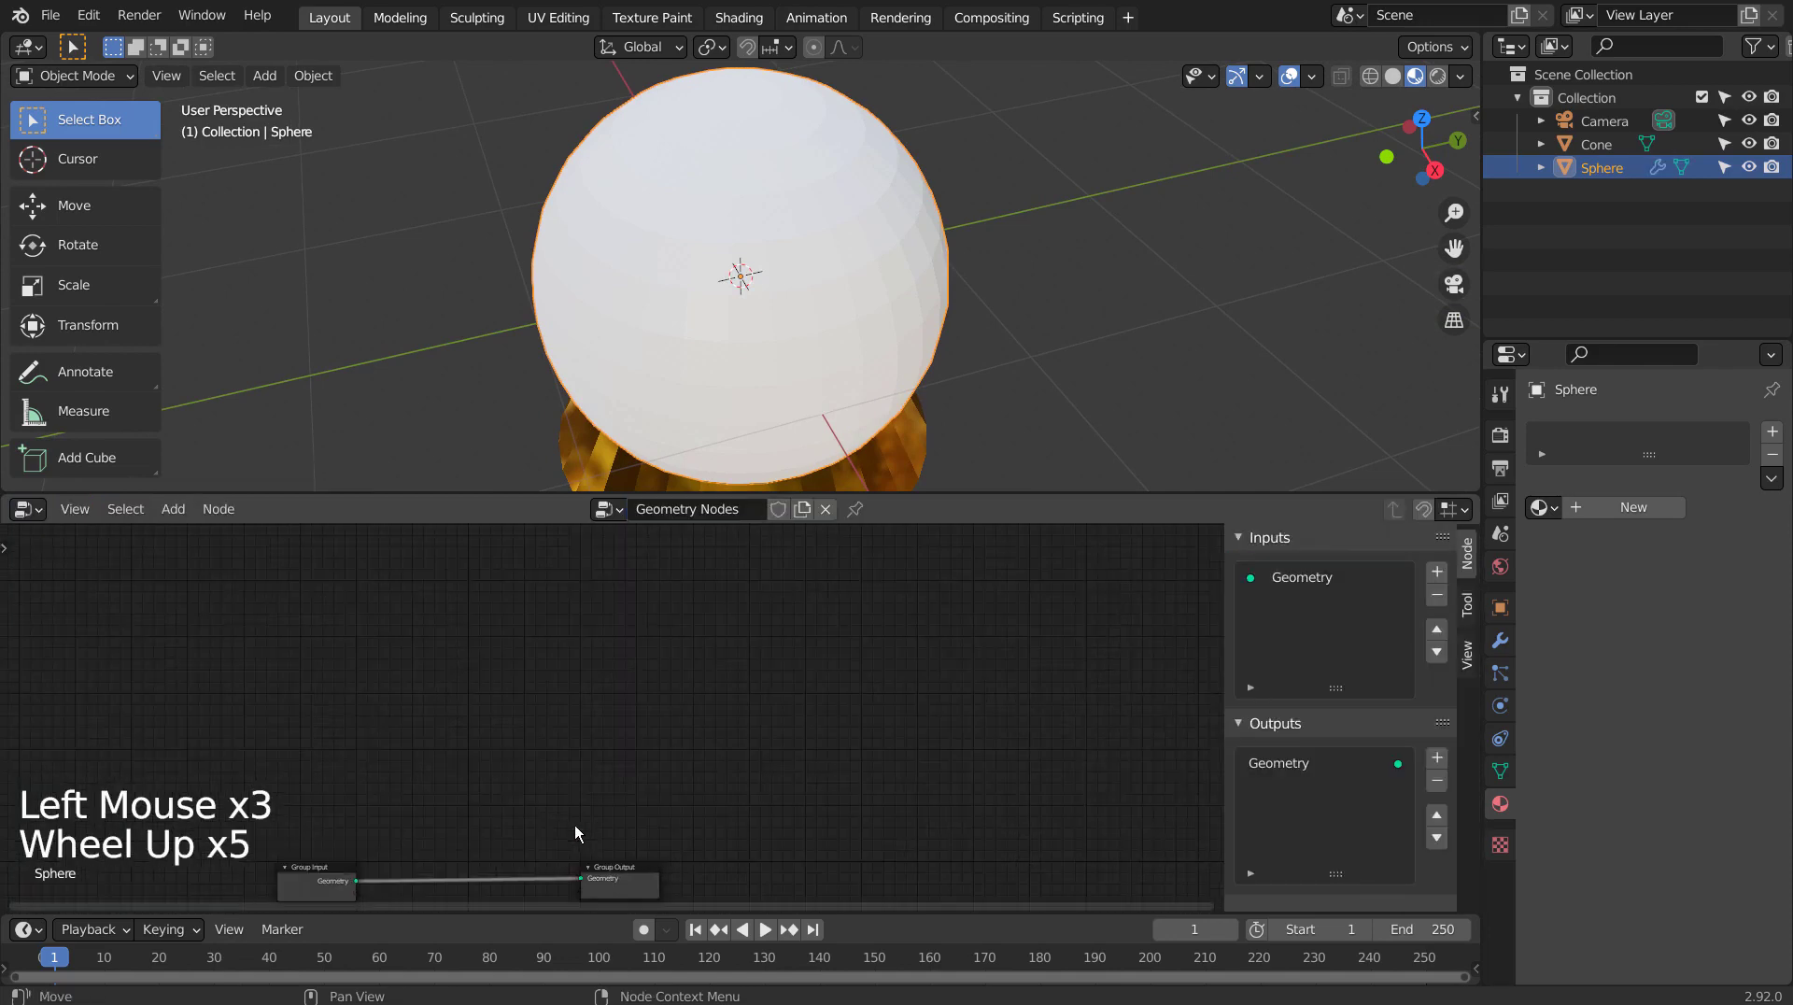
shift+middle_drag(580, 832, 691, 726)
scroll(704, 613, up, 7)
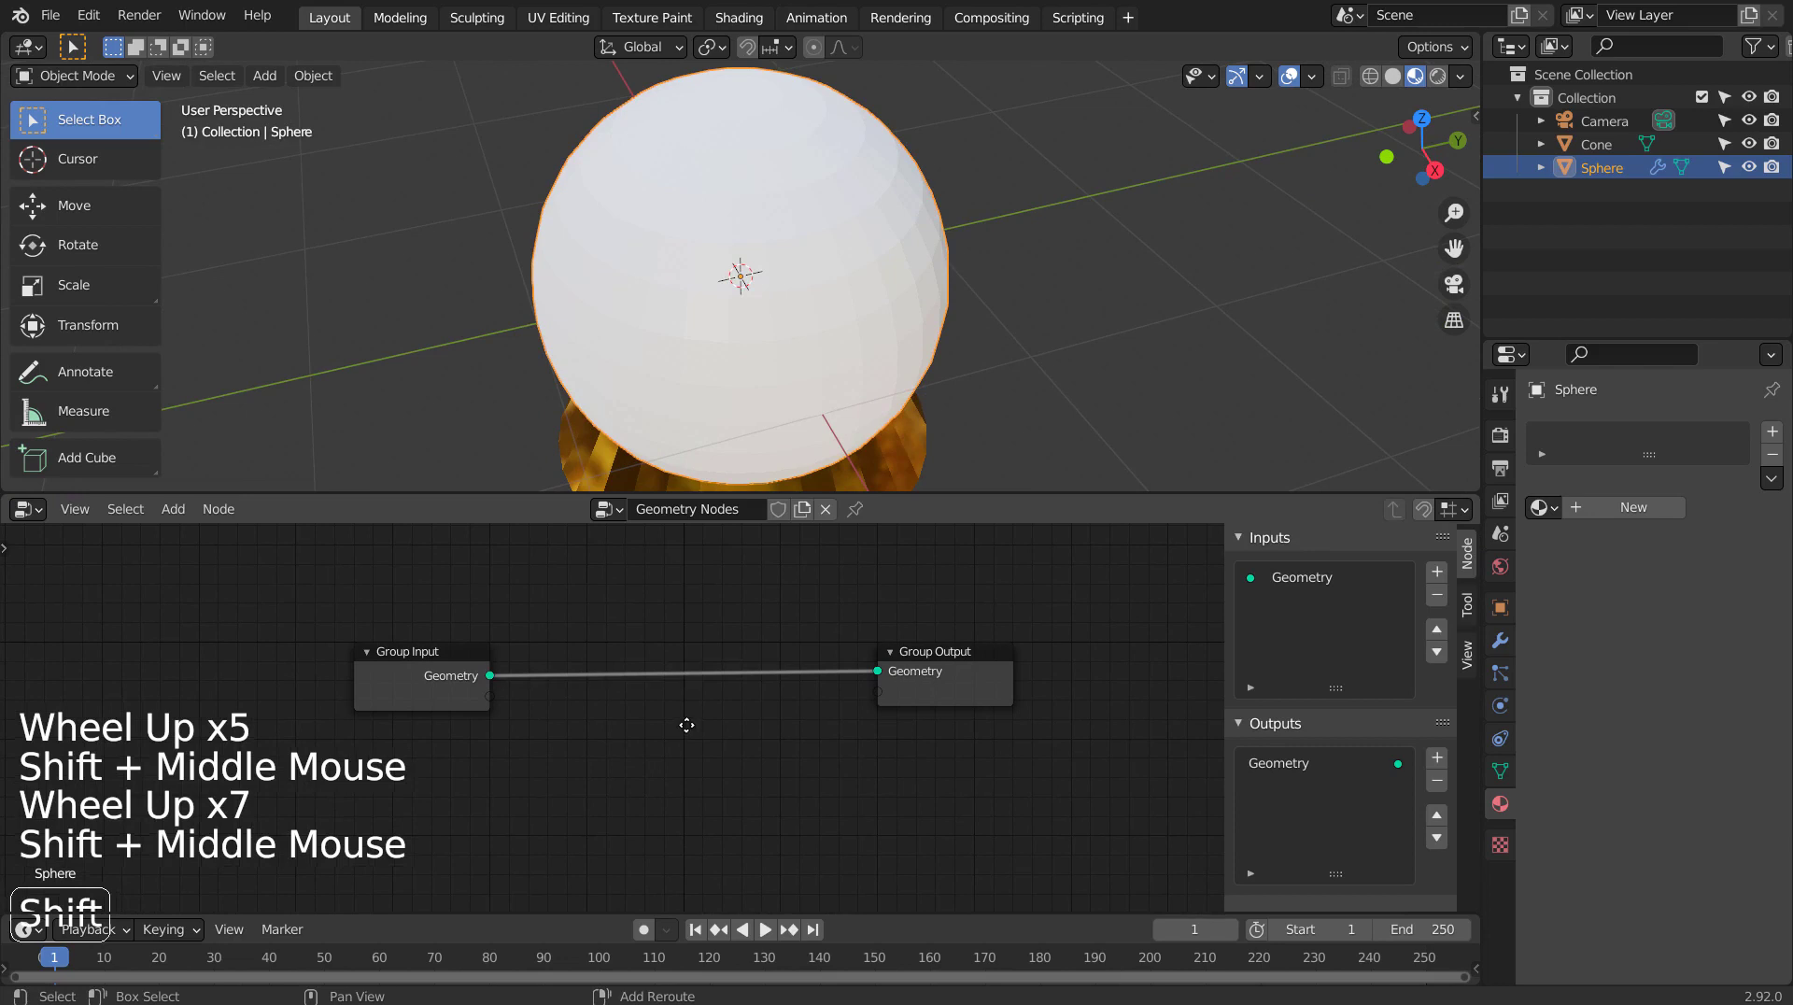
key(shift+a)
mouse_move(698, 724)
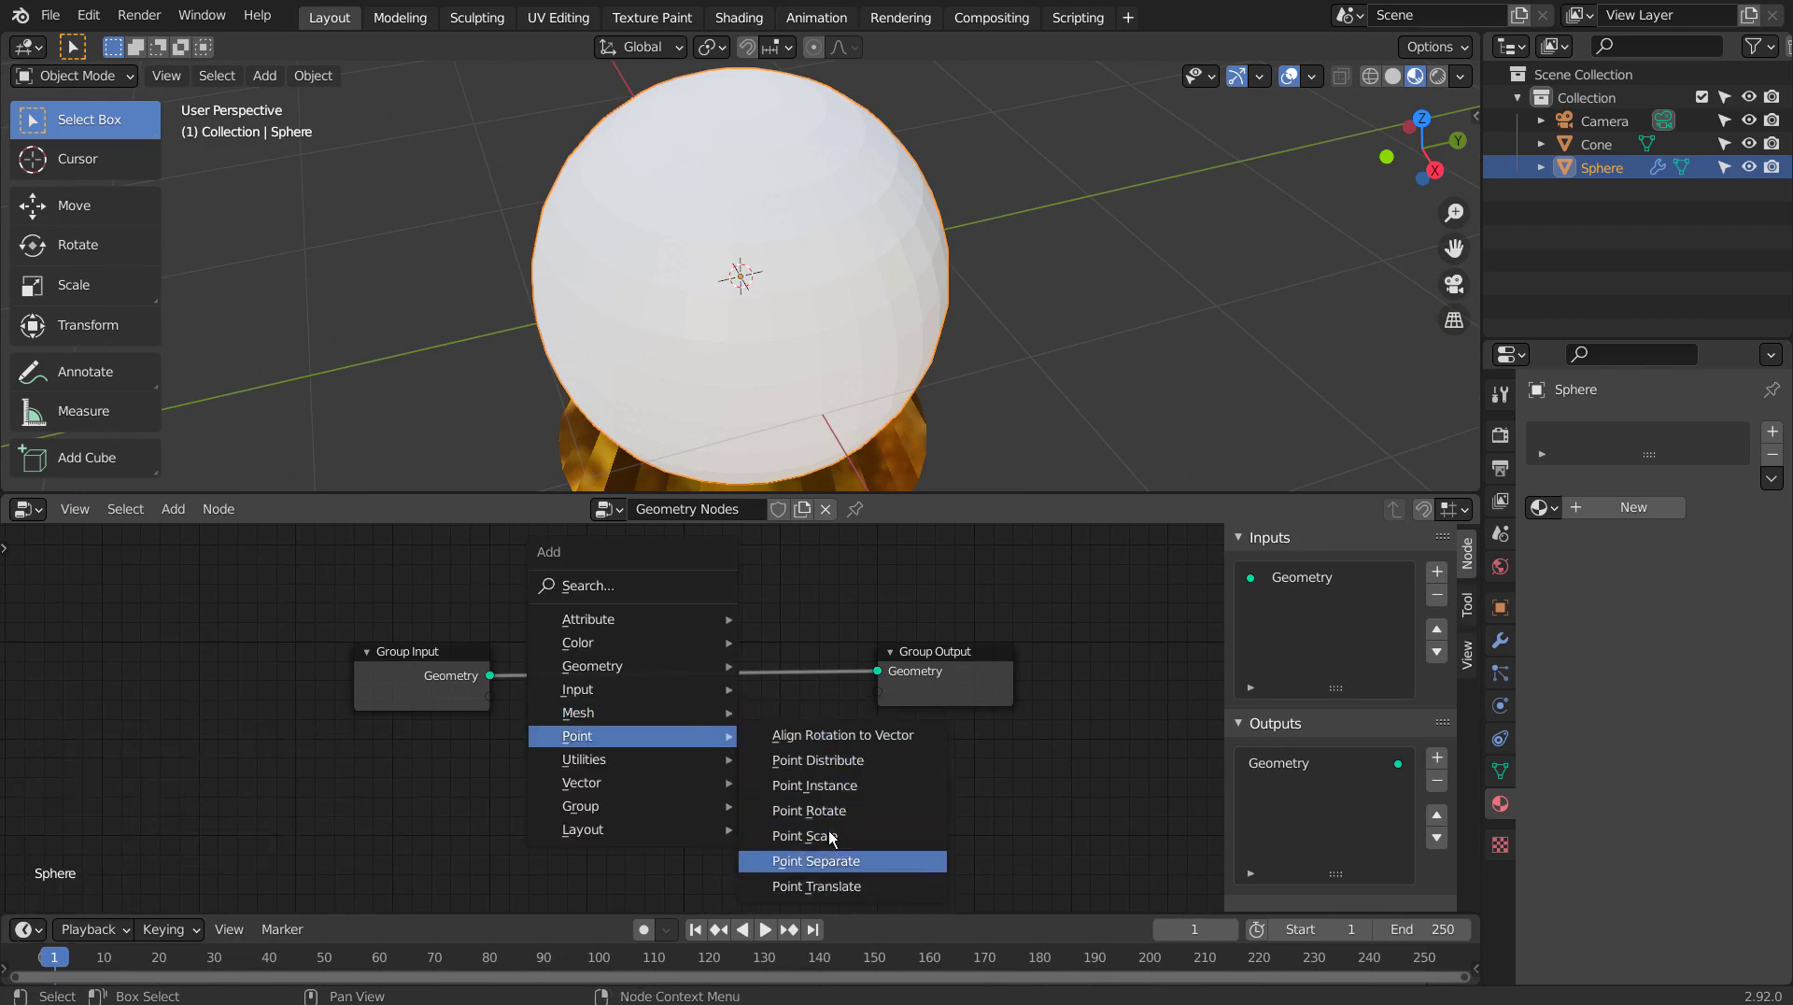
click(814, 785)
click(826, 675)
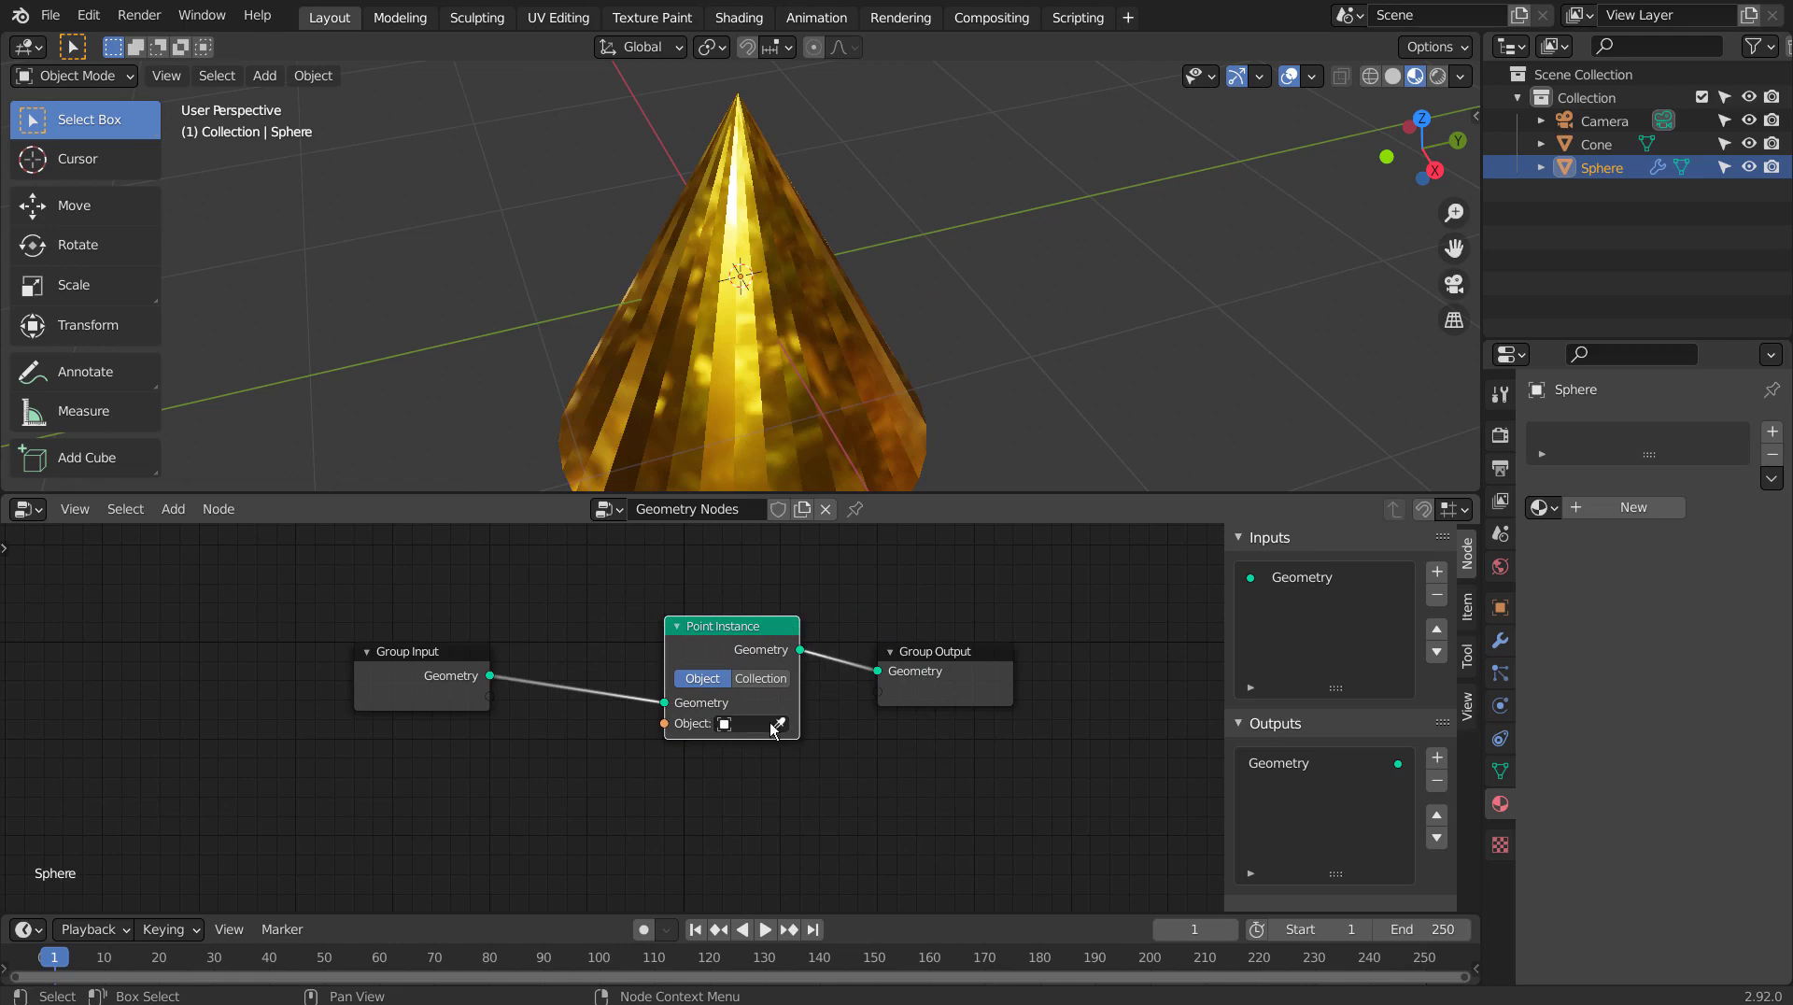
Step: Set Cone as the Point Instance node's object and move the Group Input node farther away from it
click(724, 724)
click(747, 774)
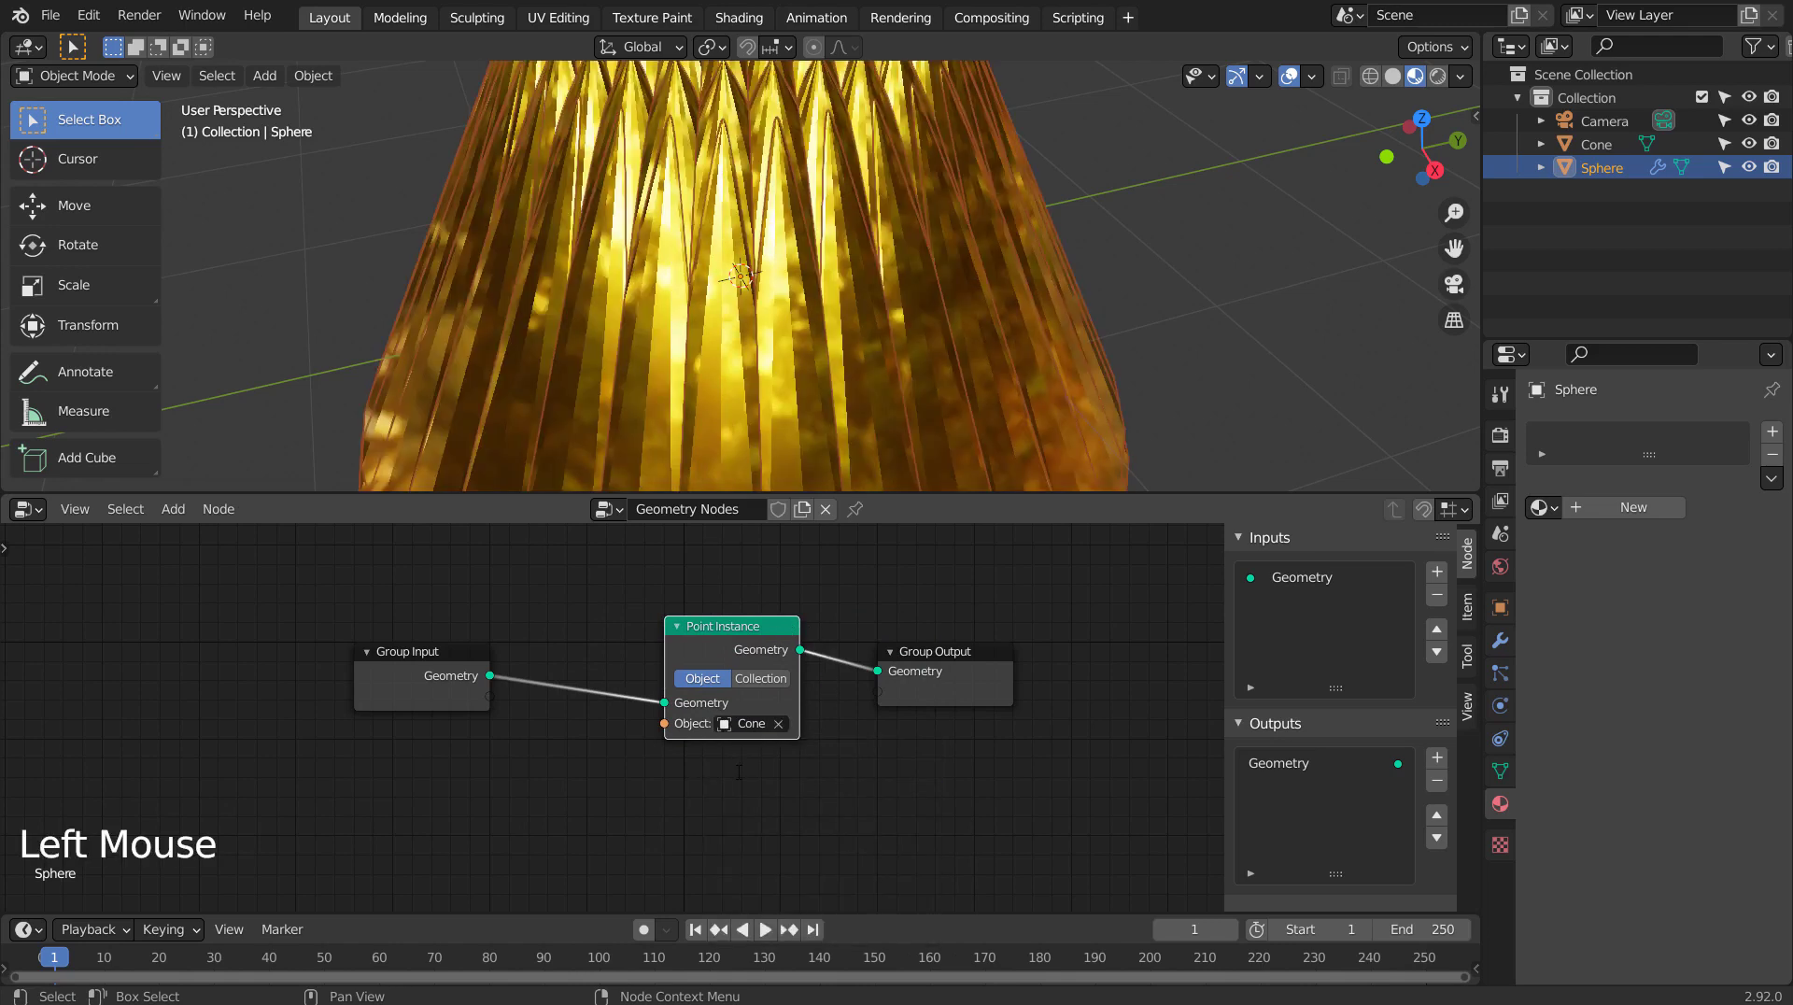
scroll(788, 358, down, 4)
mouse_move(787, 353)
middle_down()
mouse_move(782, 452)
mouse_move(786, 350)
middle_up()
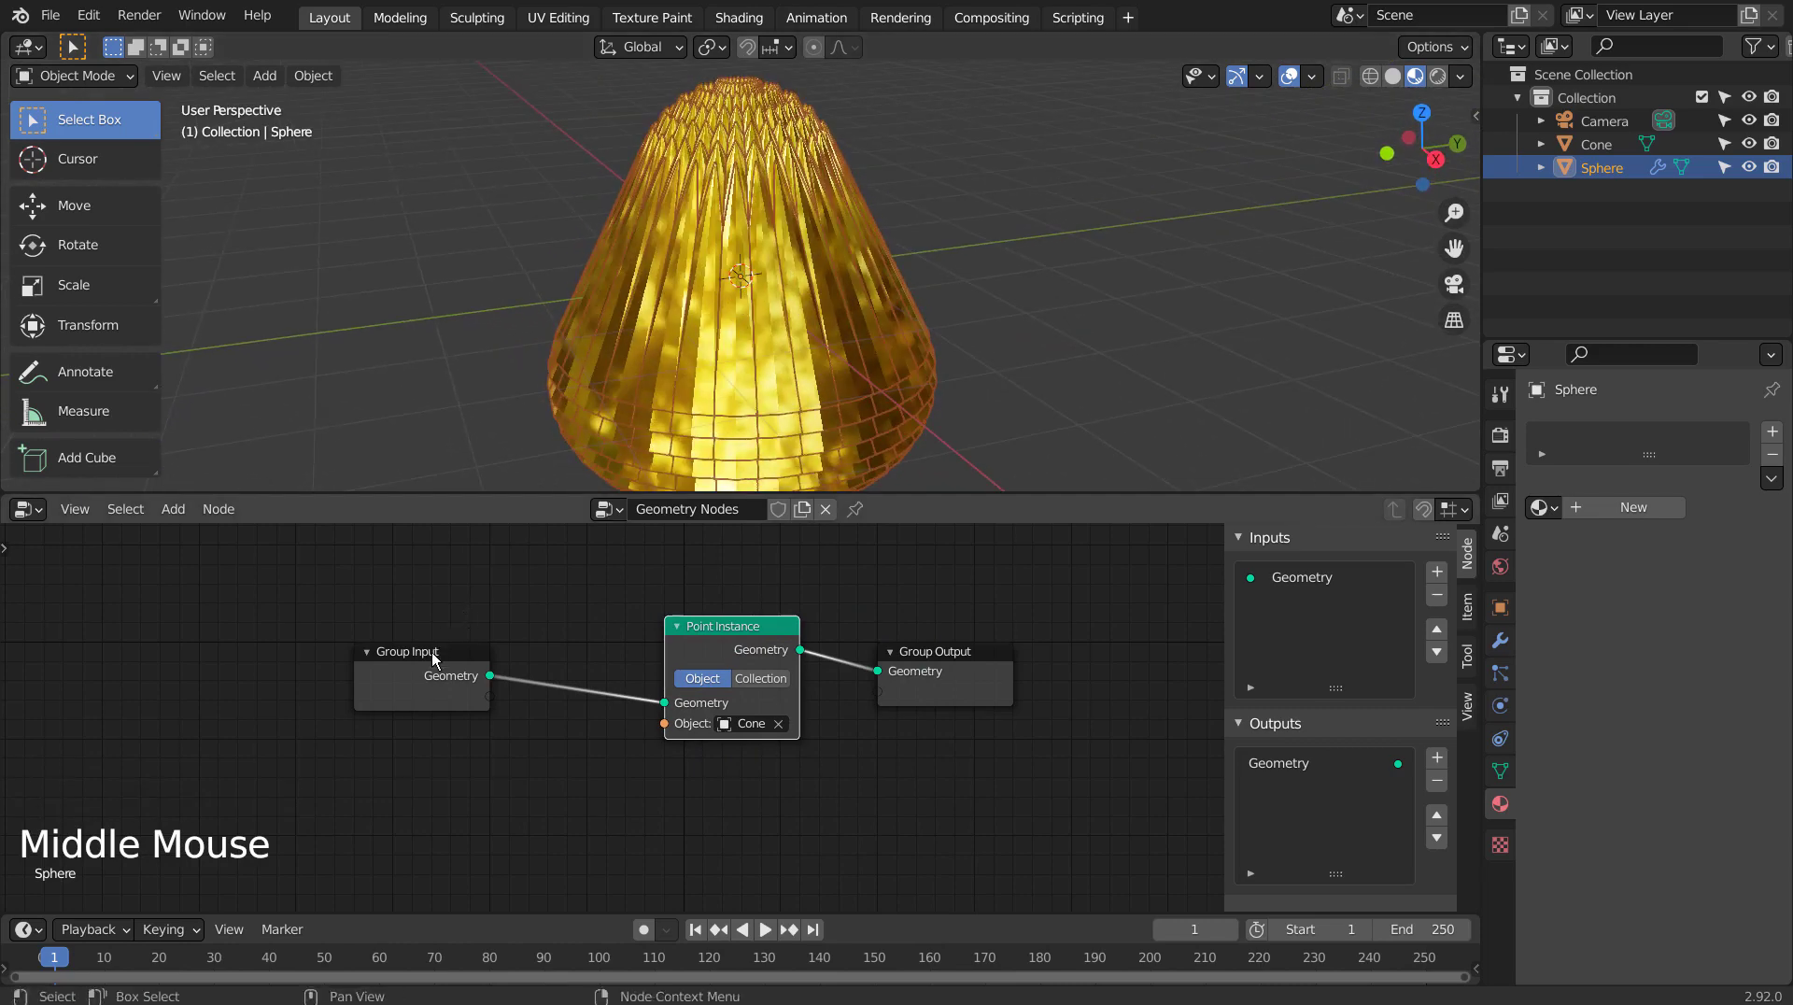
drag(407, 644, 178, 613)
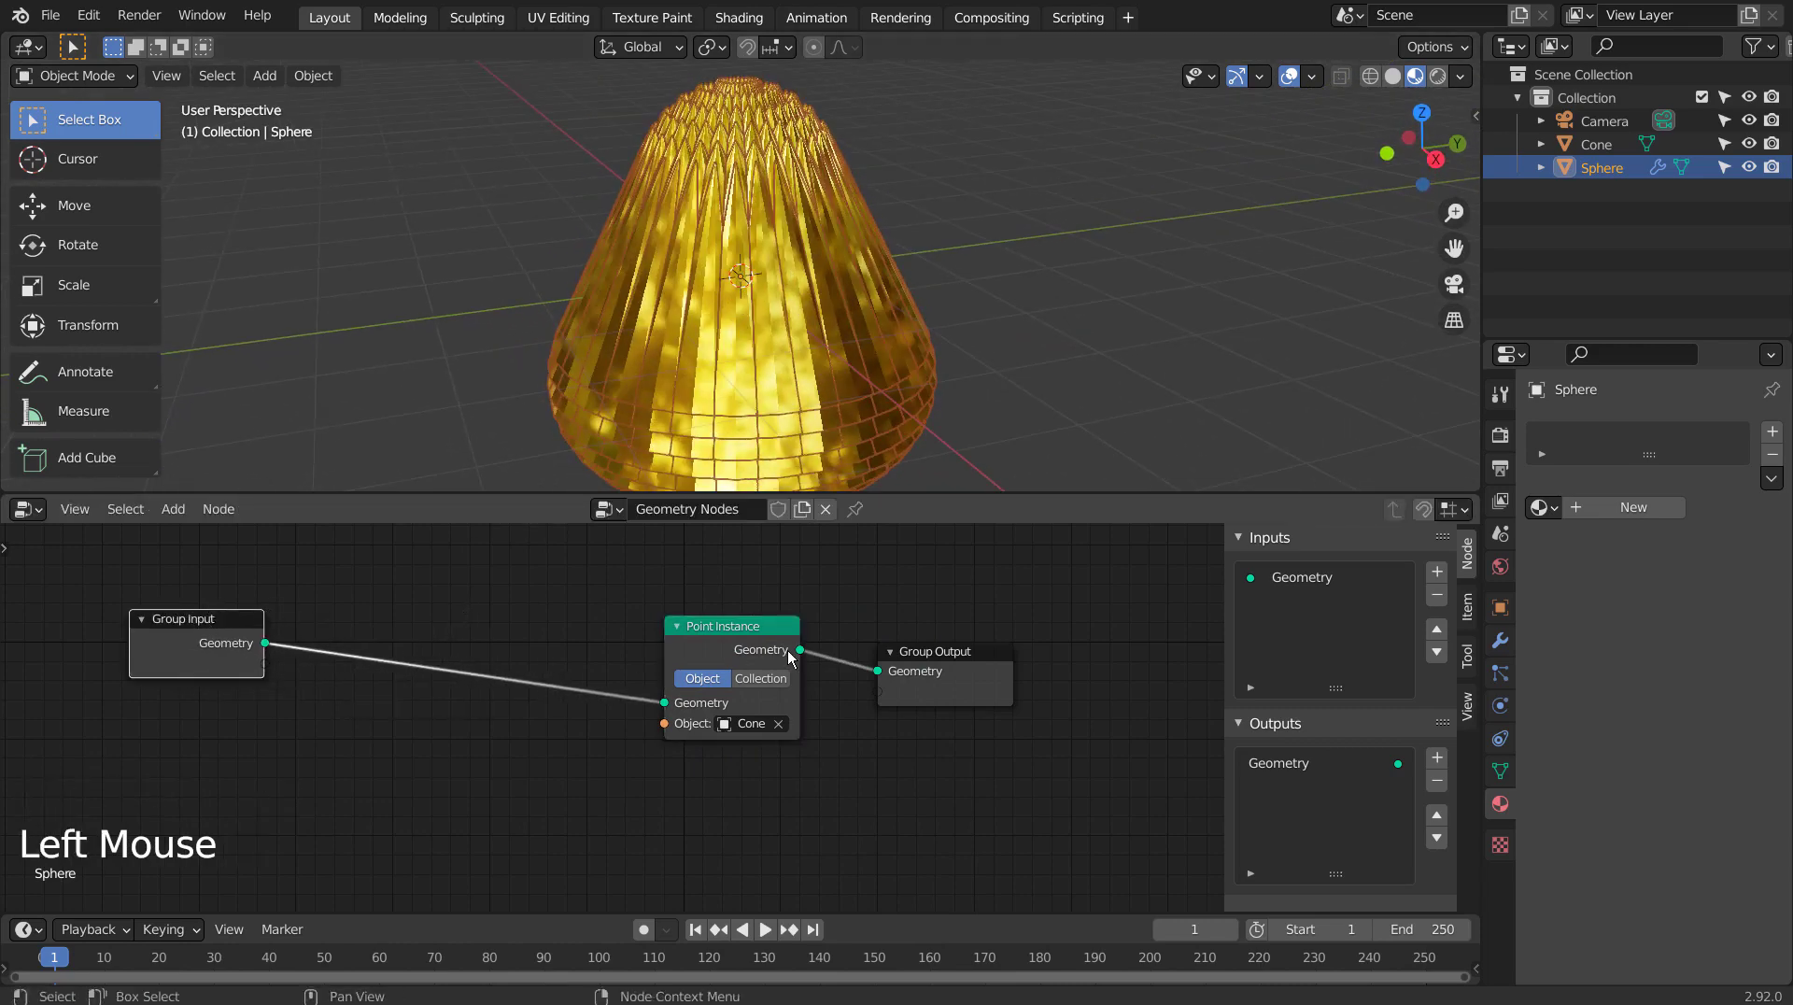
Step: Hide the original cone in the viewport
middle_drag(787, 355, 784, 325)
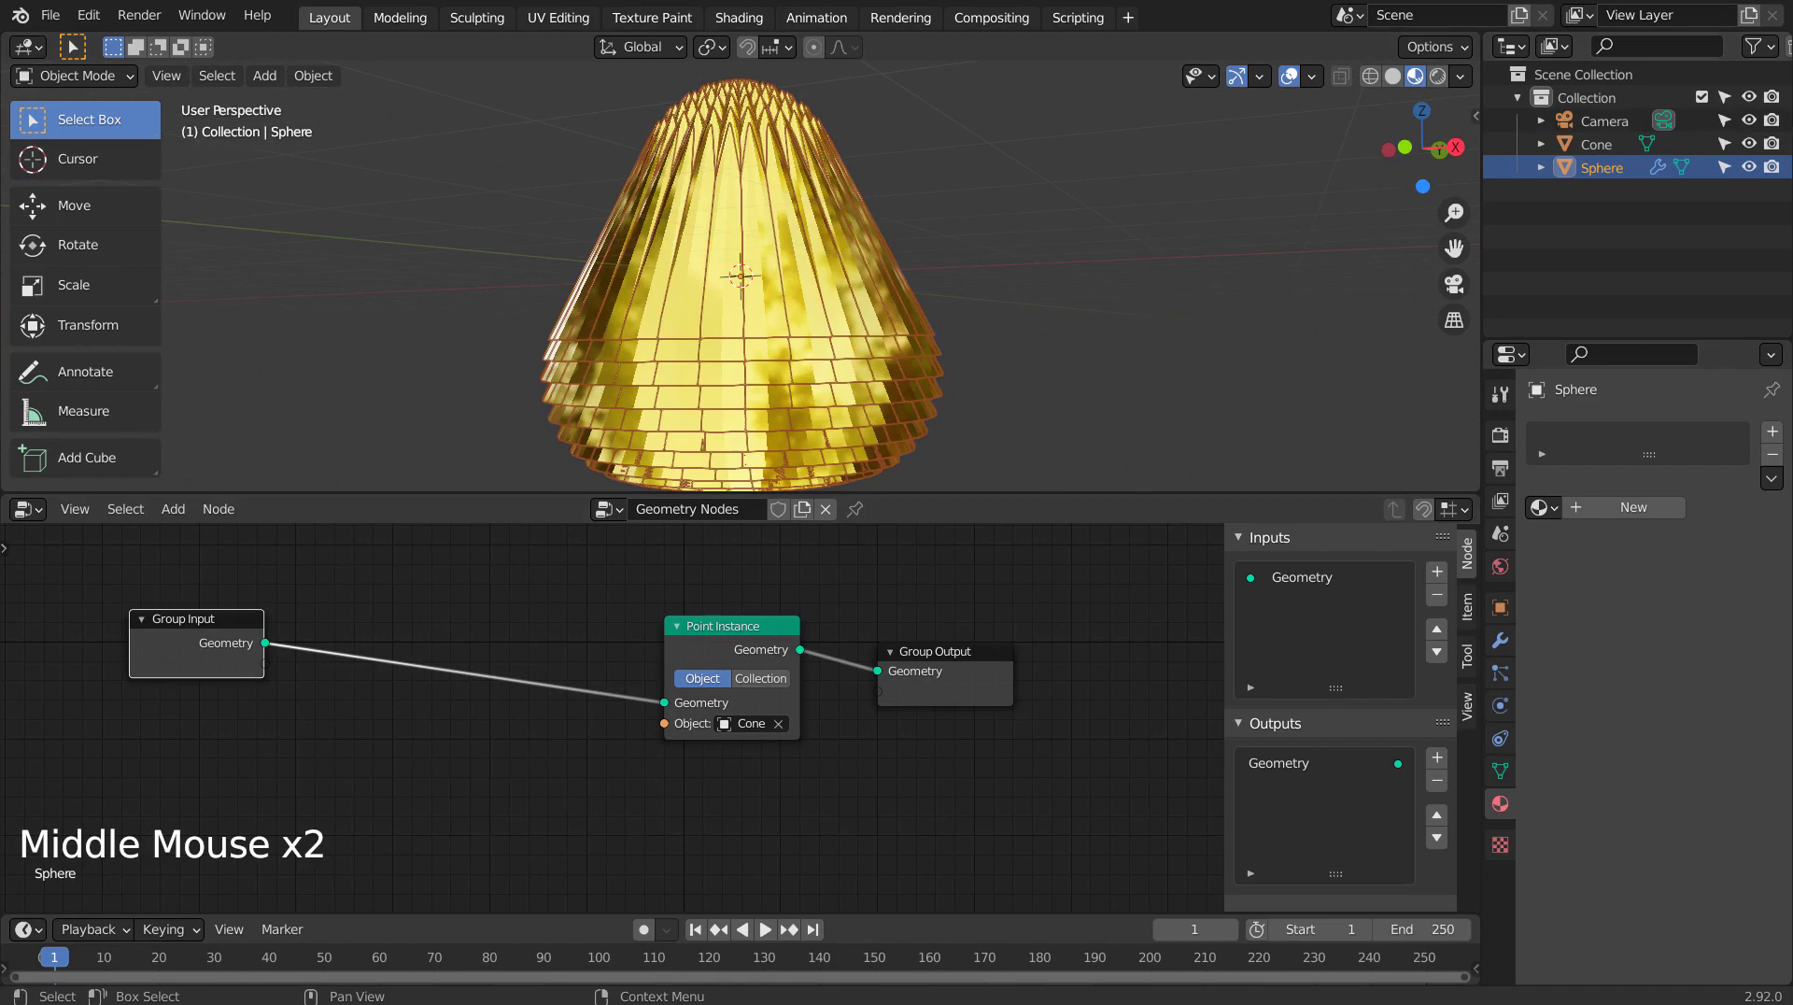
click(1748, 144)
middle_drag(921, 255, 748, 290)
Step: Try rotating the sphere 90 degrees about the X axis to check how the cone instances turn
click(749, 289)
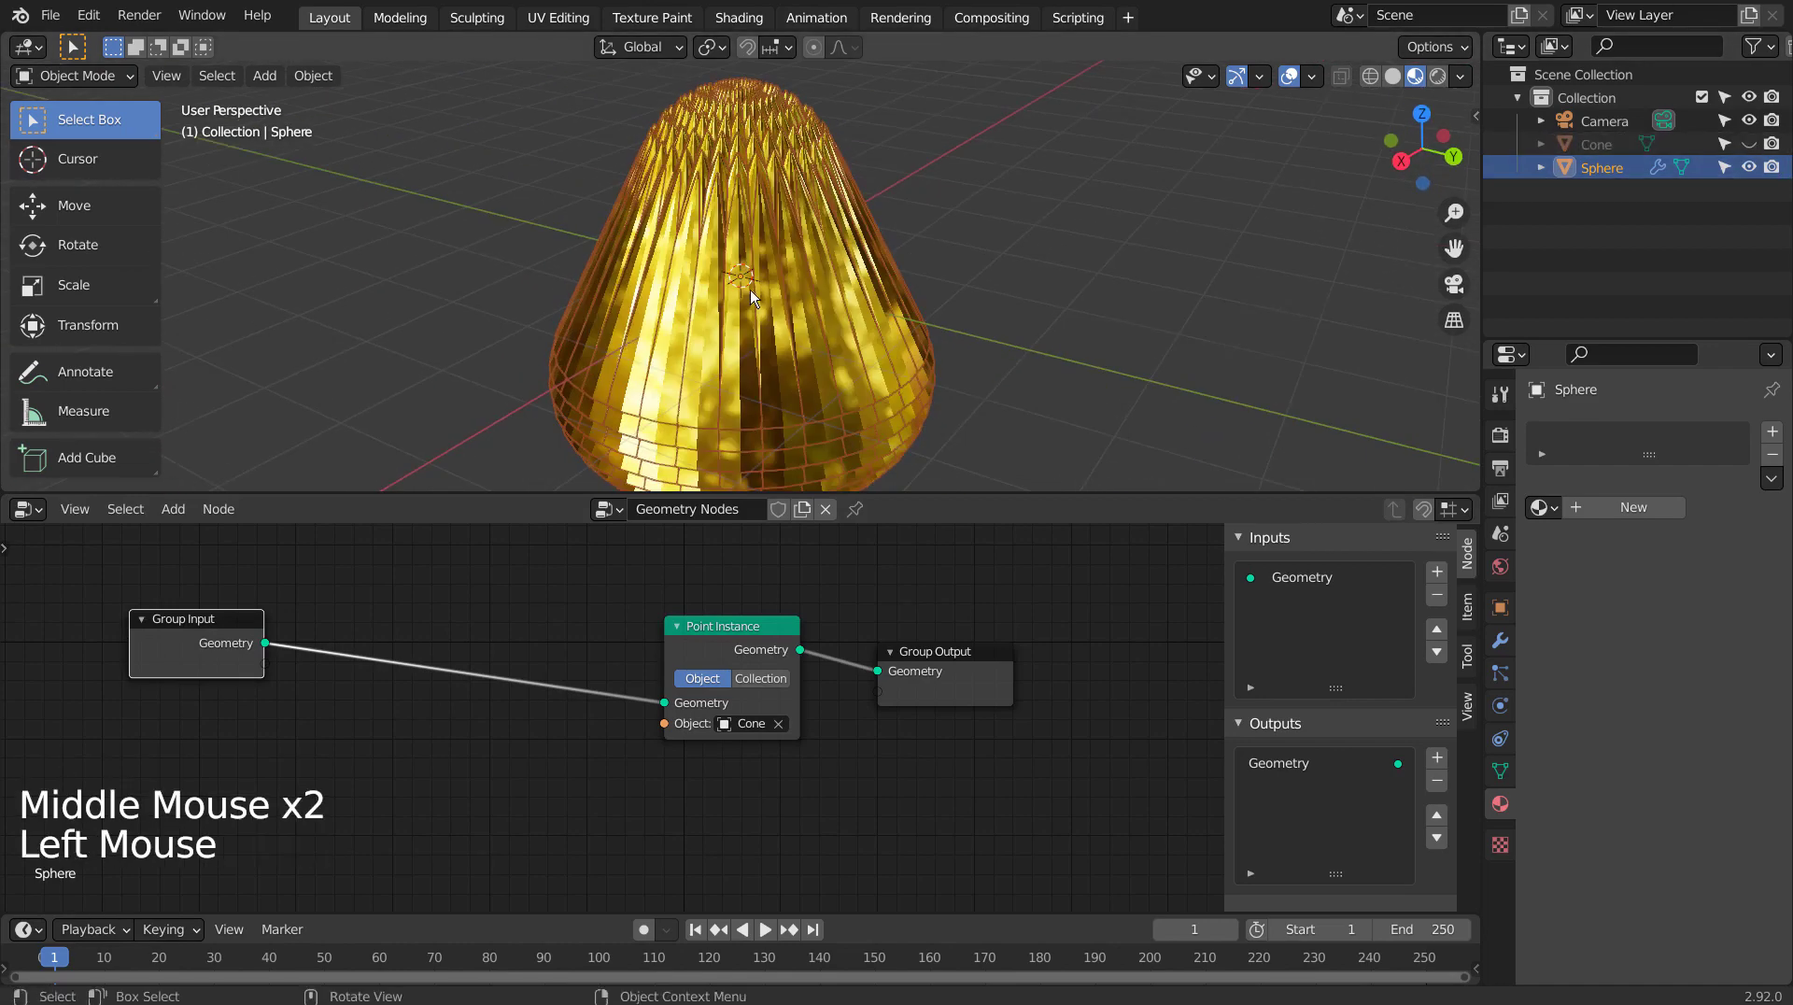
text(rx90)
key(Return)
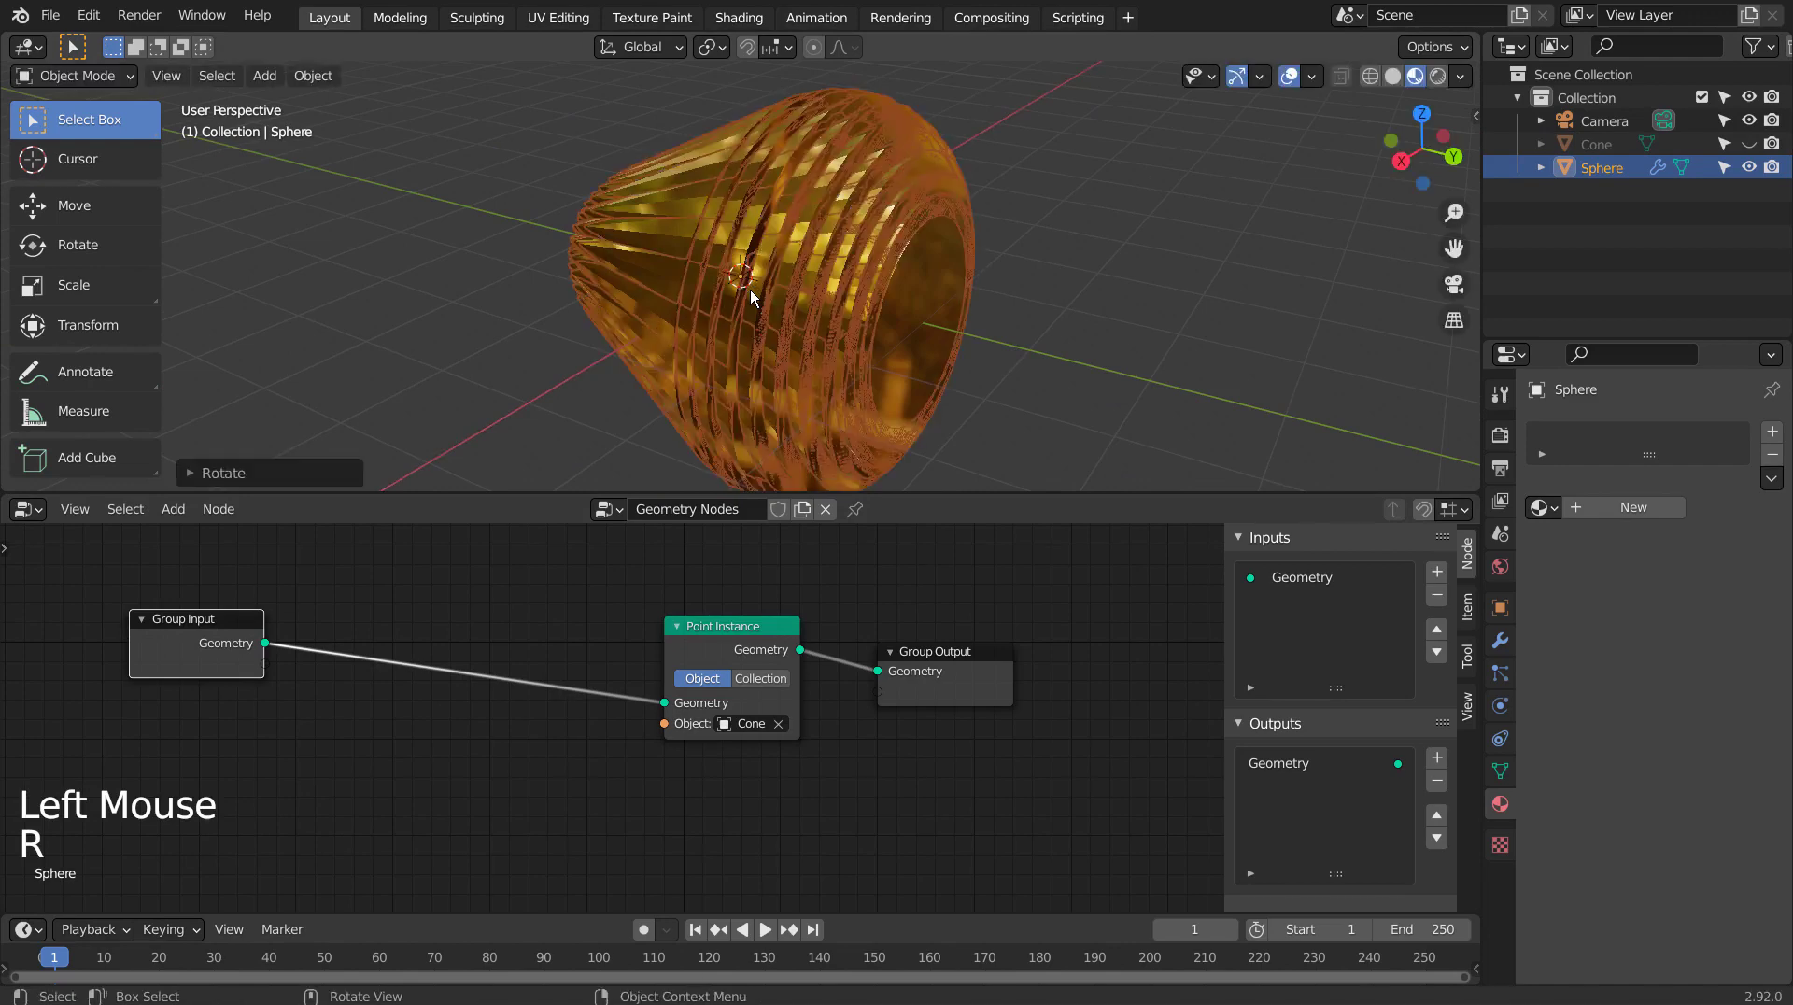
middle_click(652, 300)
middle_click(652, 300)
middle_drag(651, 299, 833, 361)
key(ctrl+z)
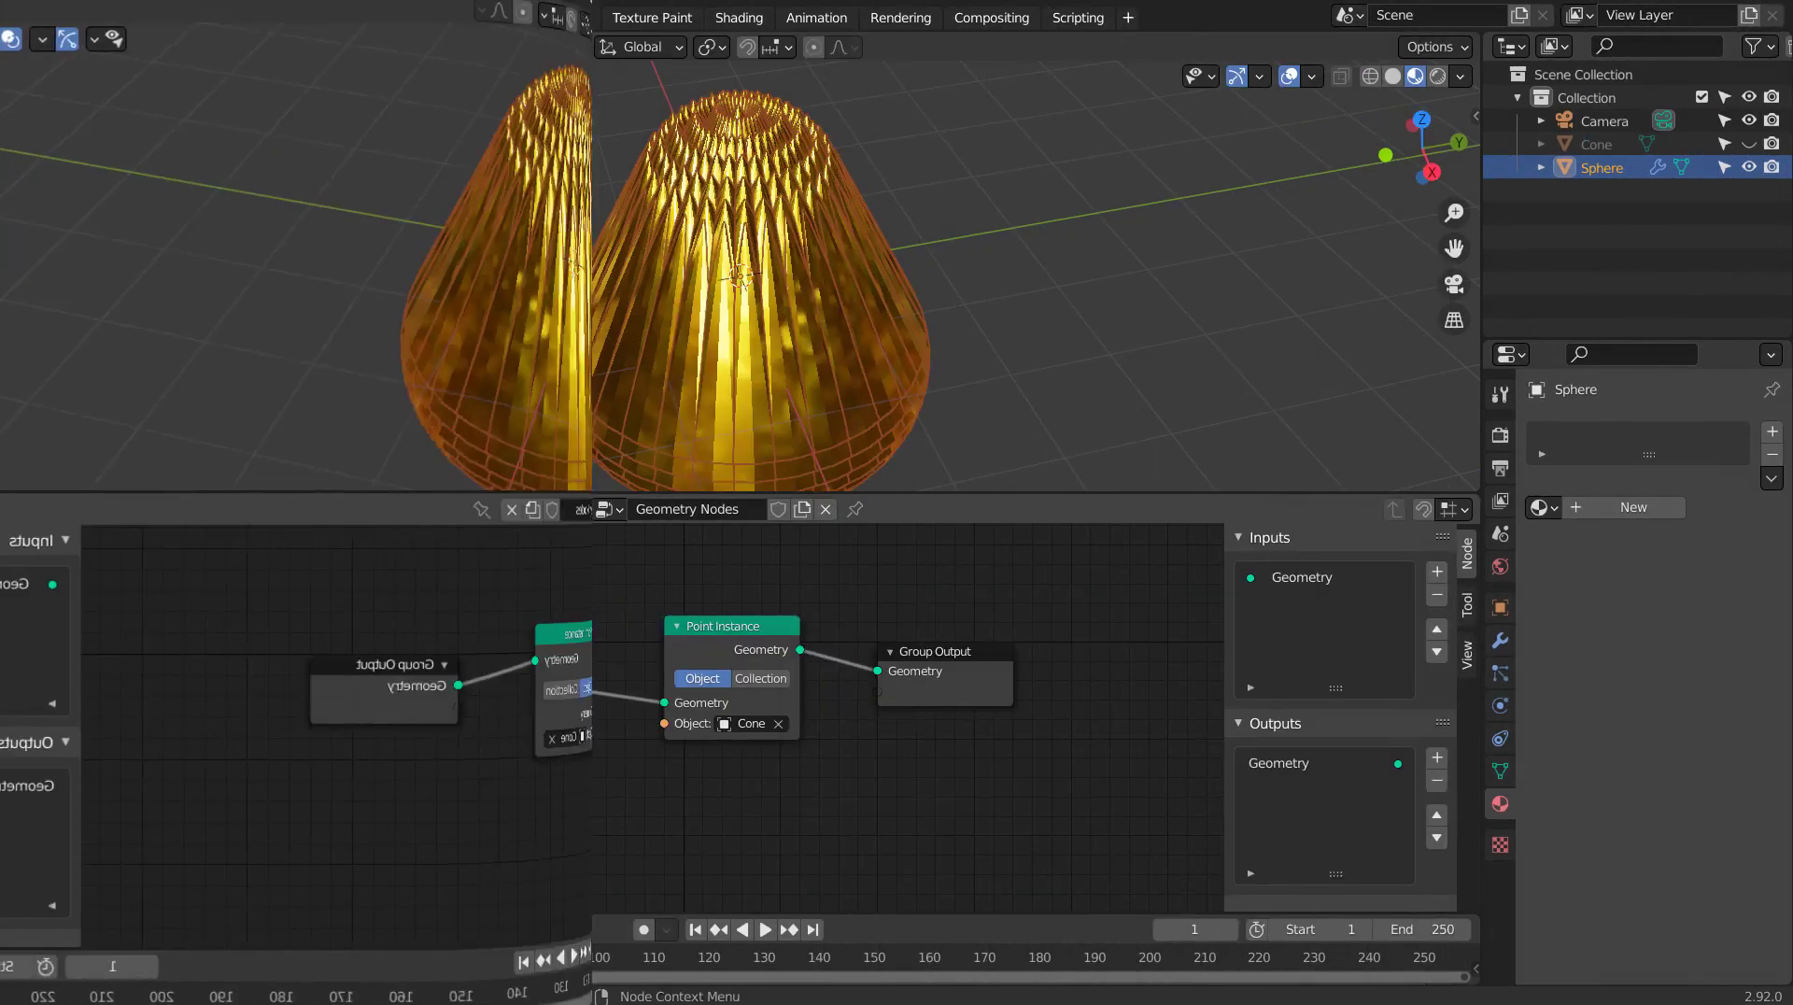
Step: Insert an Align Rotation to Vector node between Group Input and Point Instance
click(446, 619)
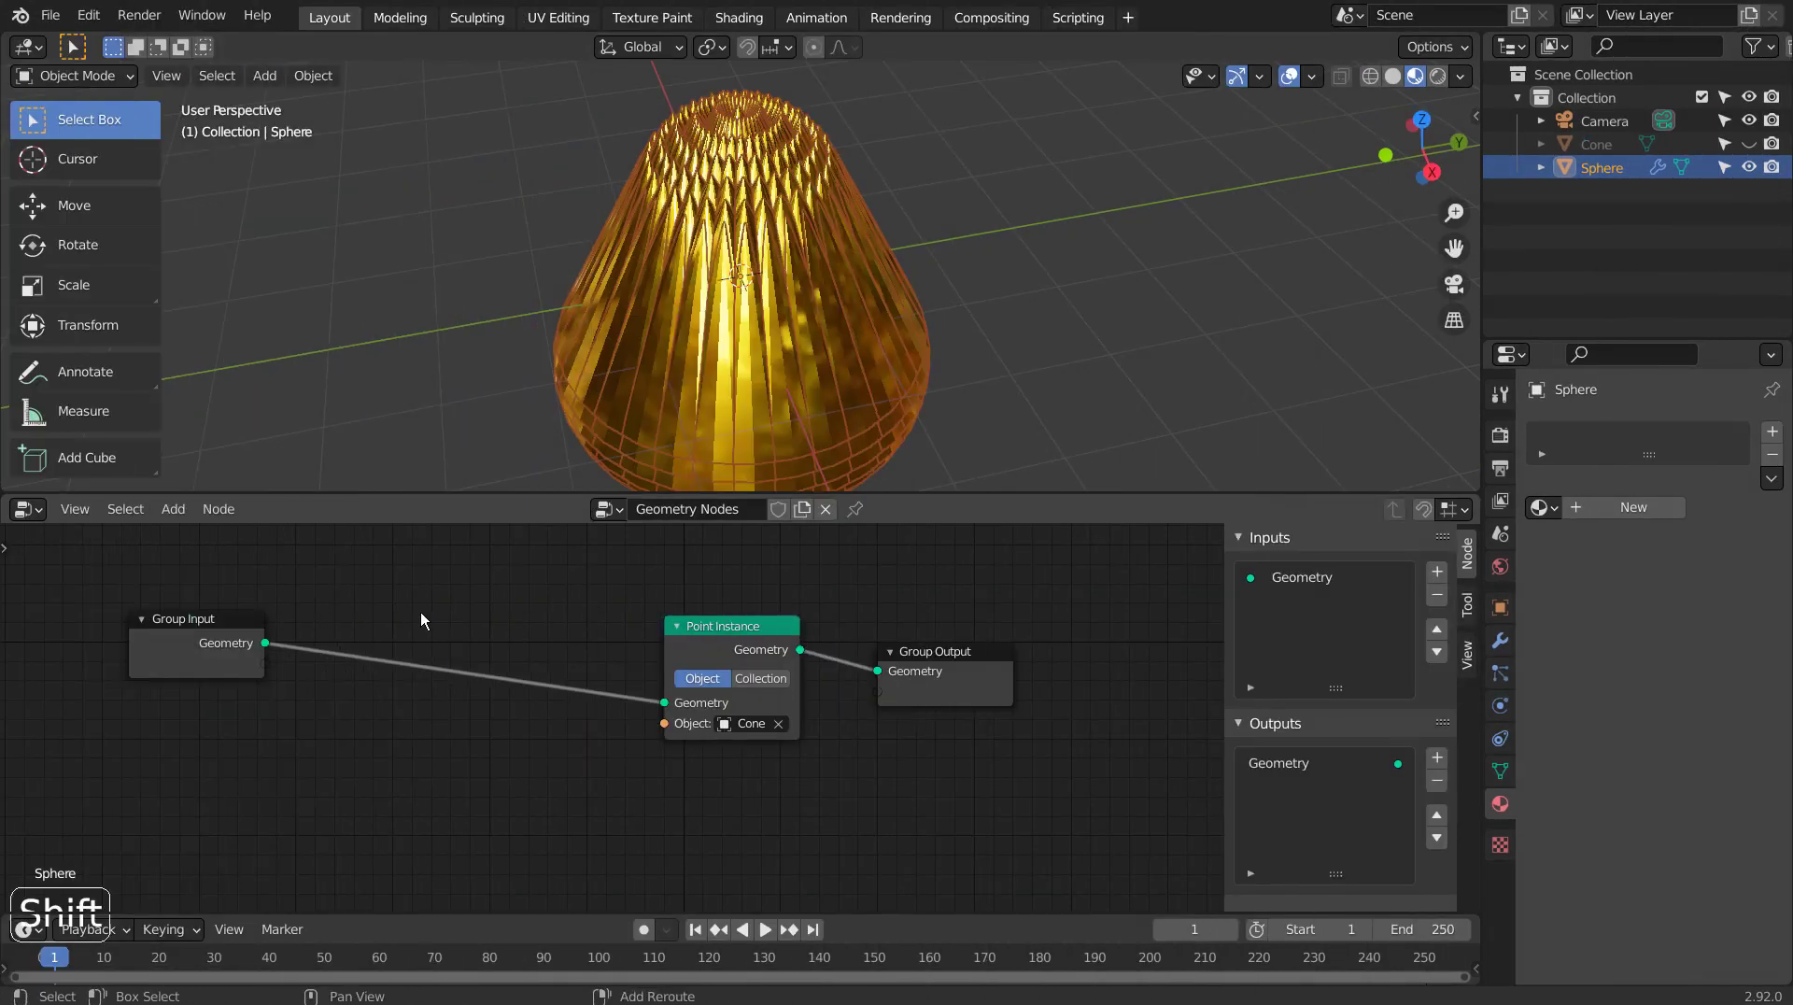
key(shift+a)
mouse_move(431, 637)
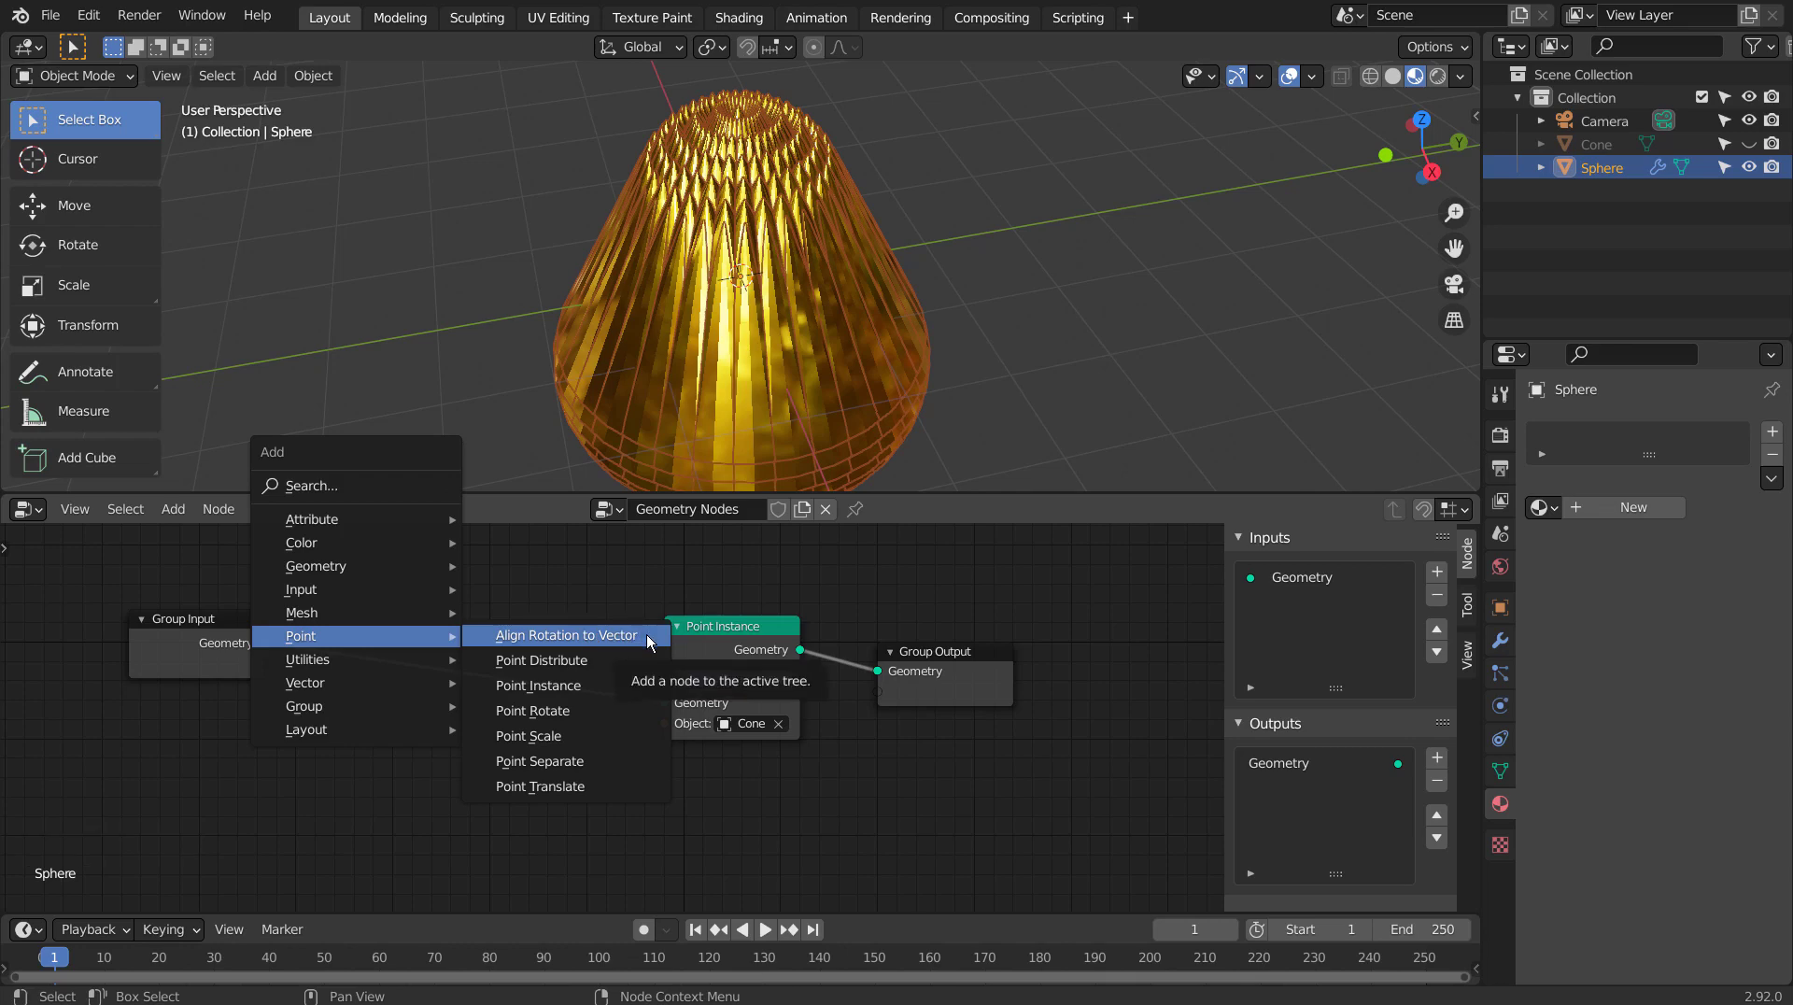
click(642, 635)
click(374, 594)
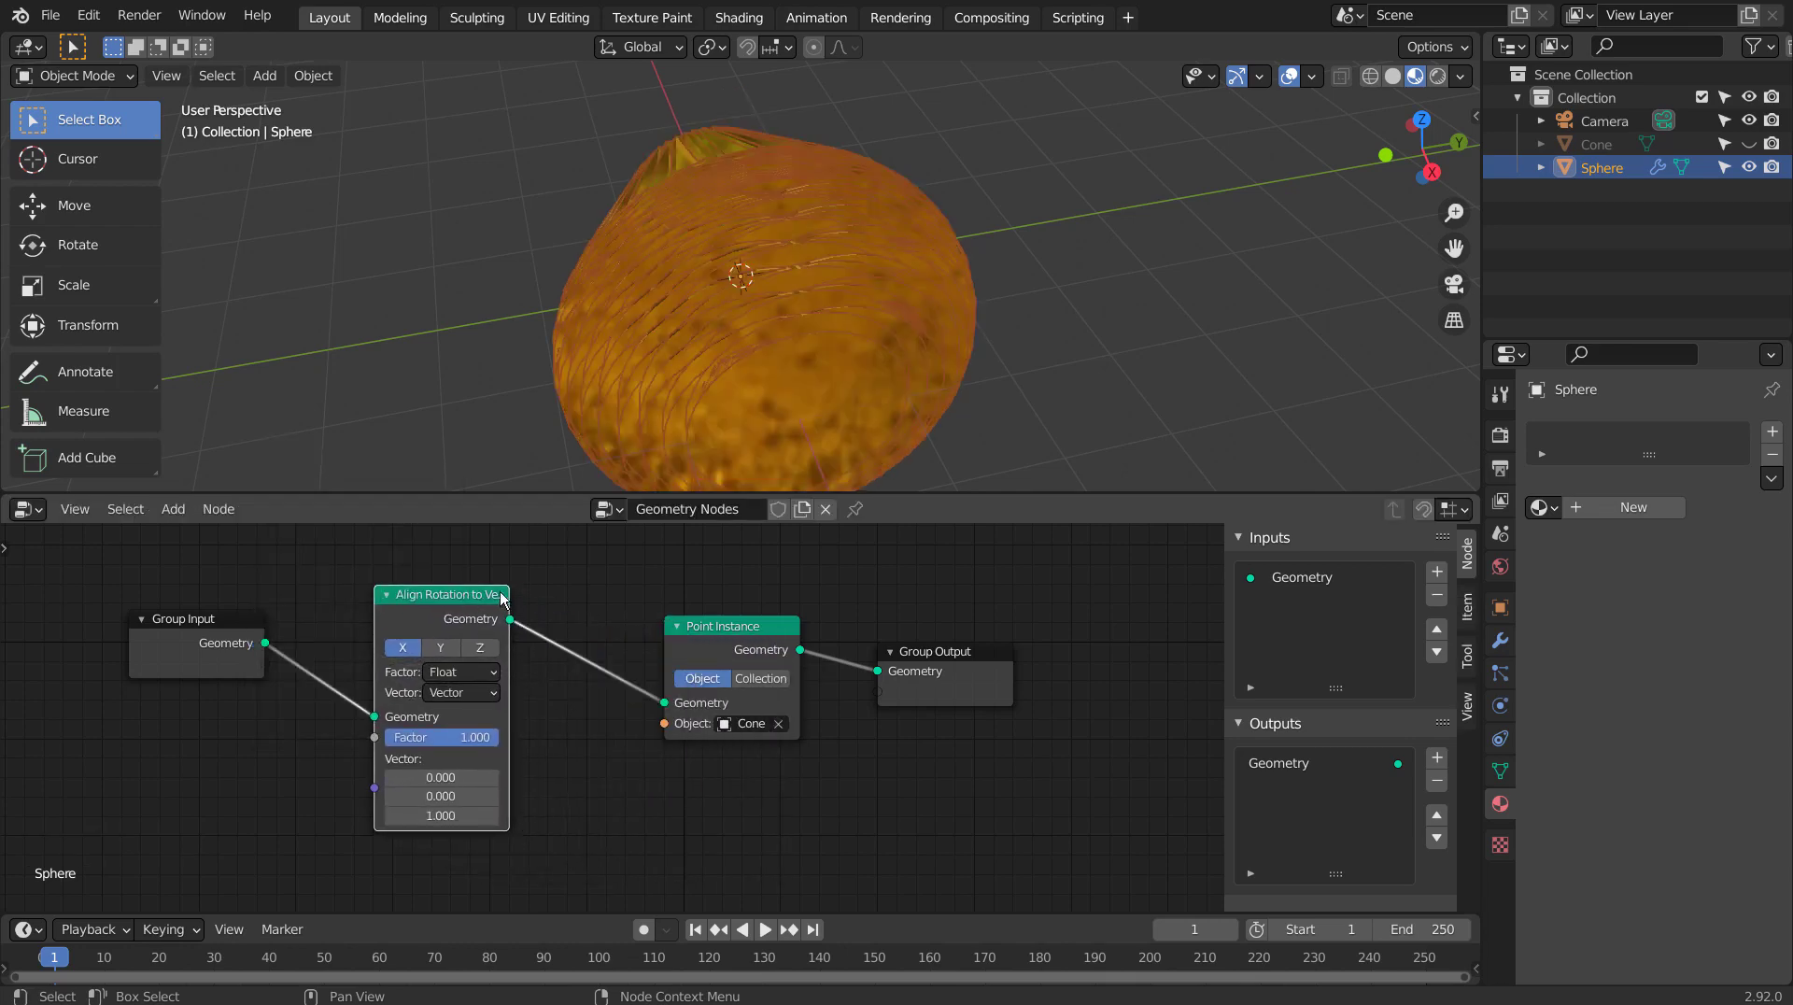
Step: Set the Align Rotation to Vector node's axis to Z with a factor of 1.000
middle_drag(642, 338, 855, 269)
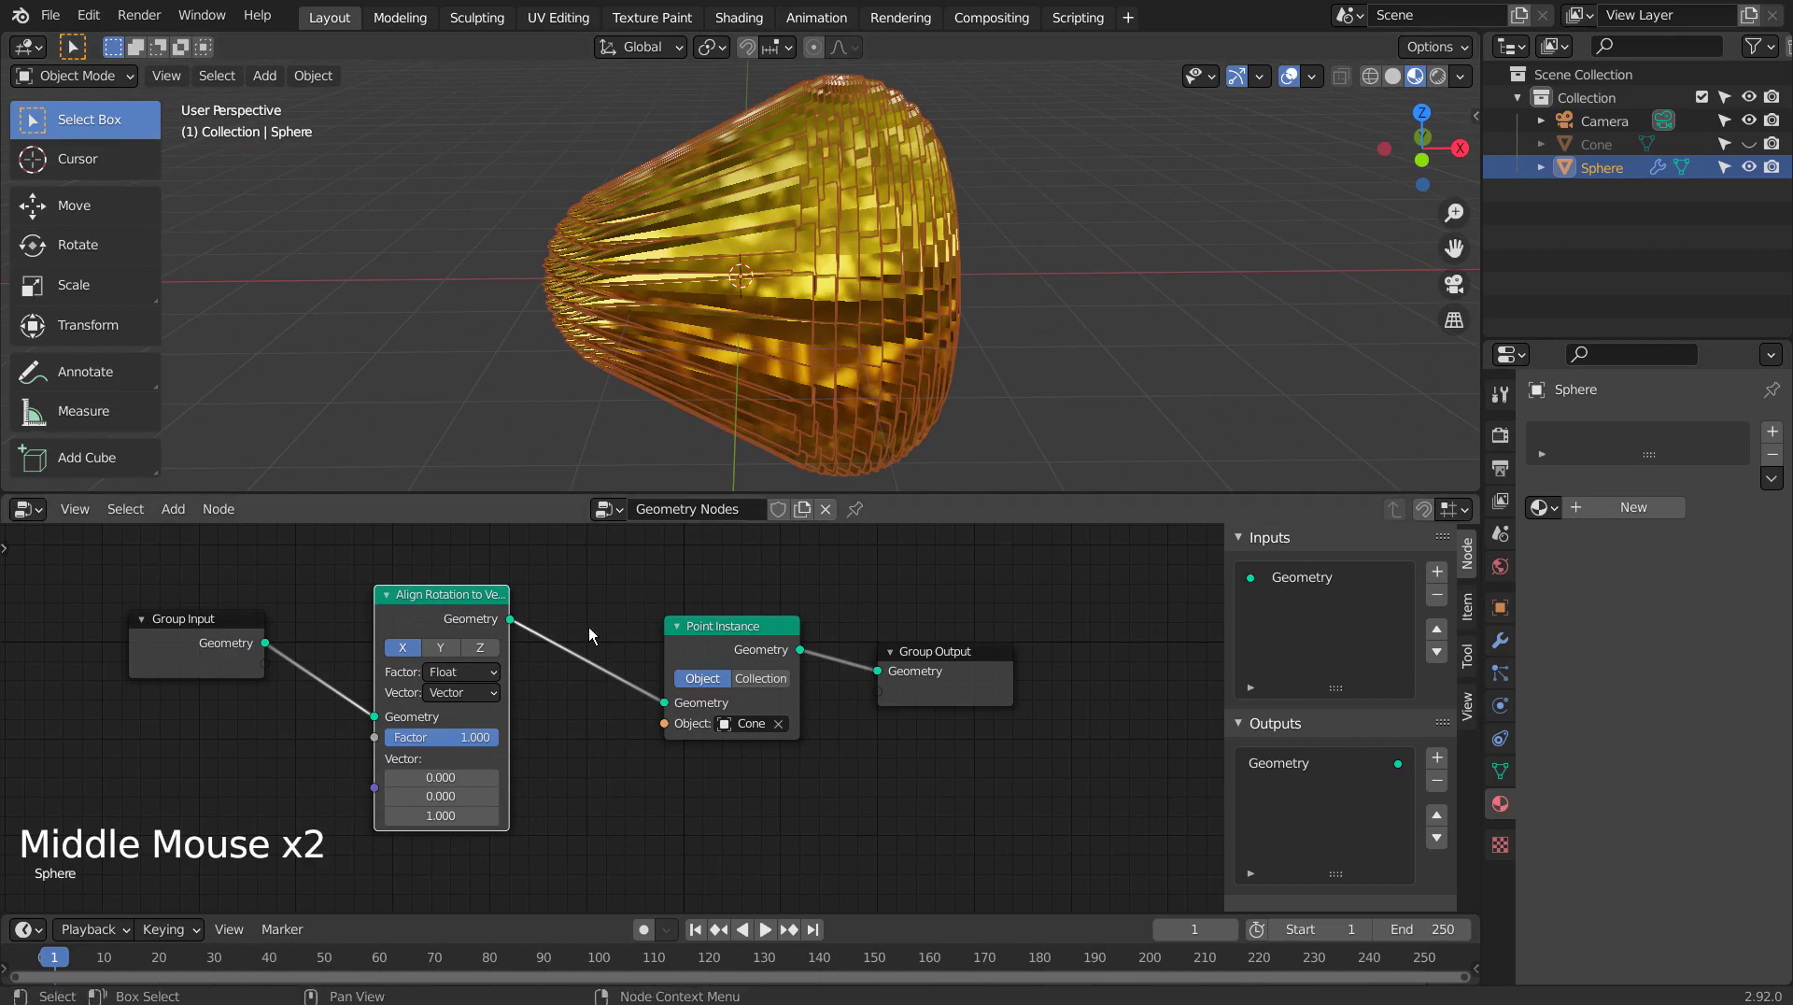
mouse_move(469, 742)
mouse_down()
mouse_move(353, 743)
mouse_move(498, 737)
mouse_up()
click(441, 648)
click(481, 648)
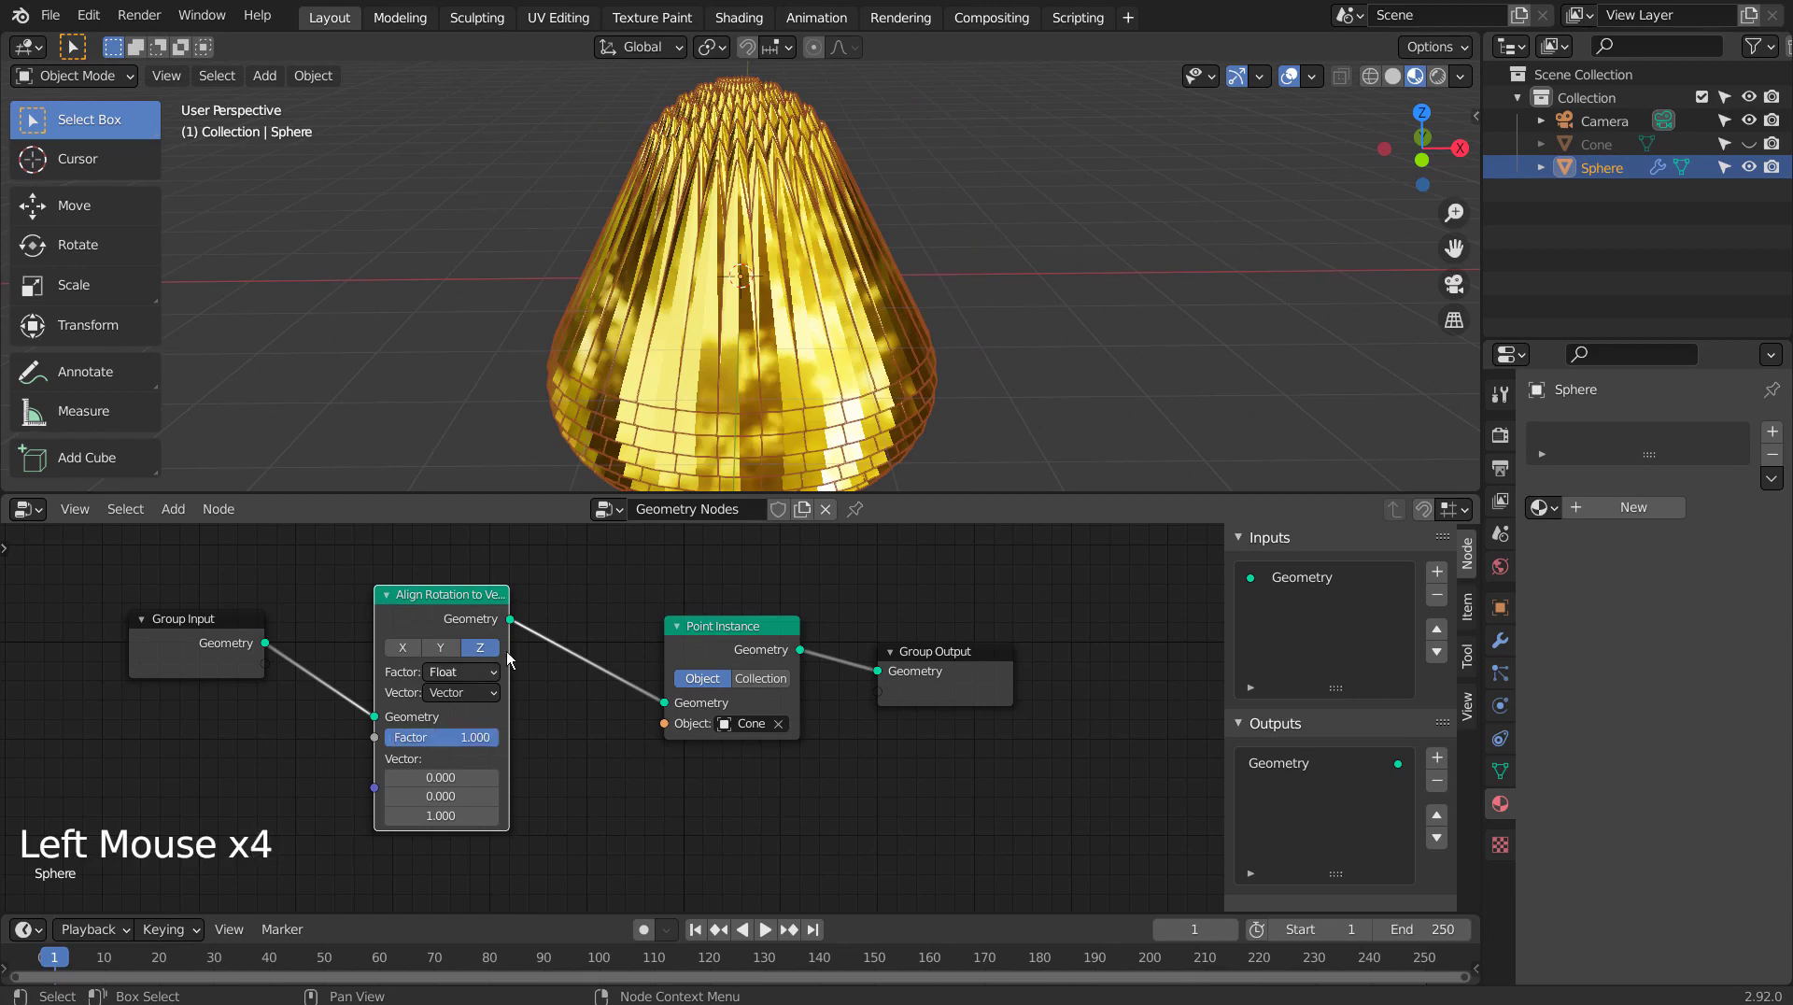
Step: Move Group Input farther away and insert an Attribute Randomize node between it and Align Rotation to Vector
drag(220, 645, 40, 615)
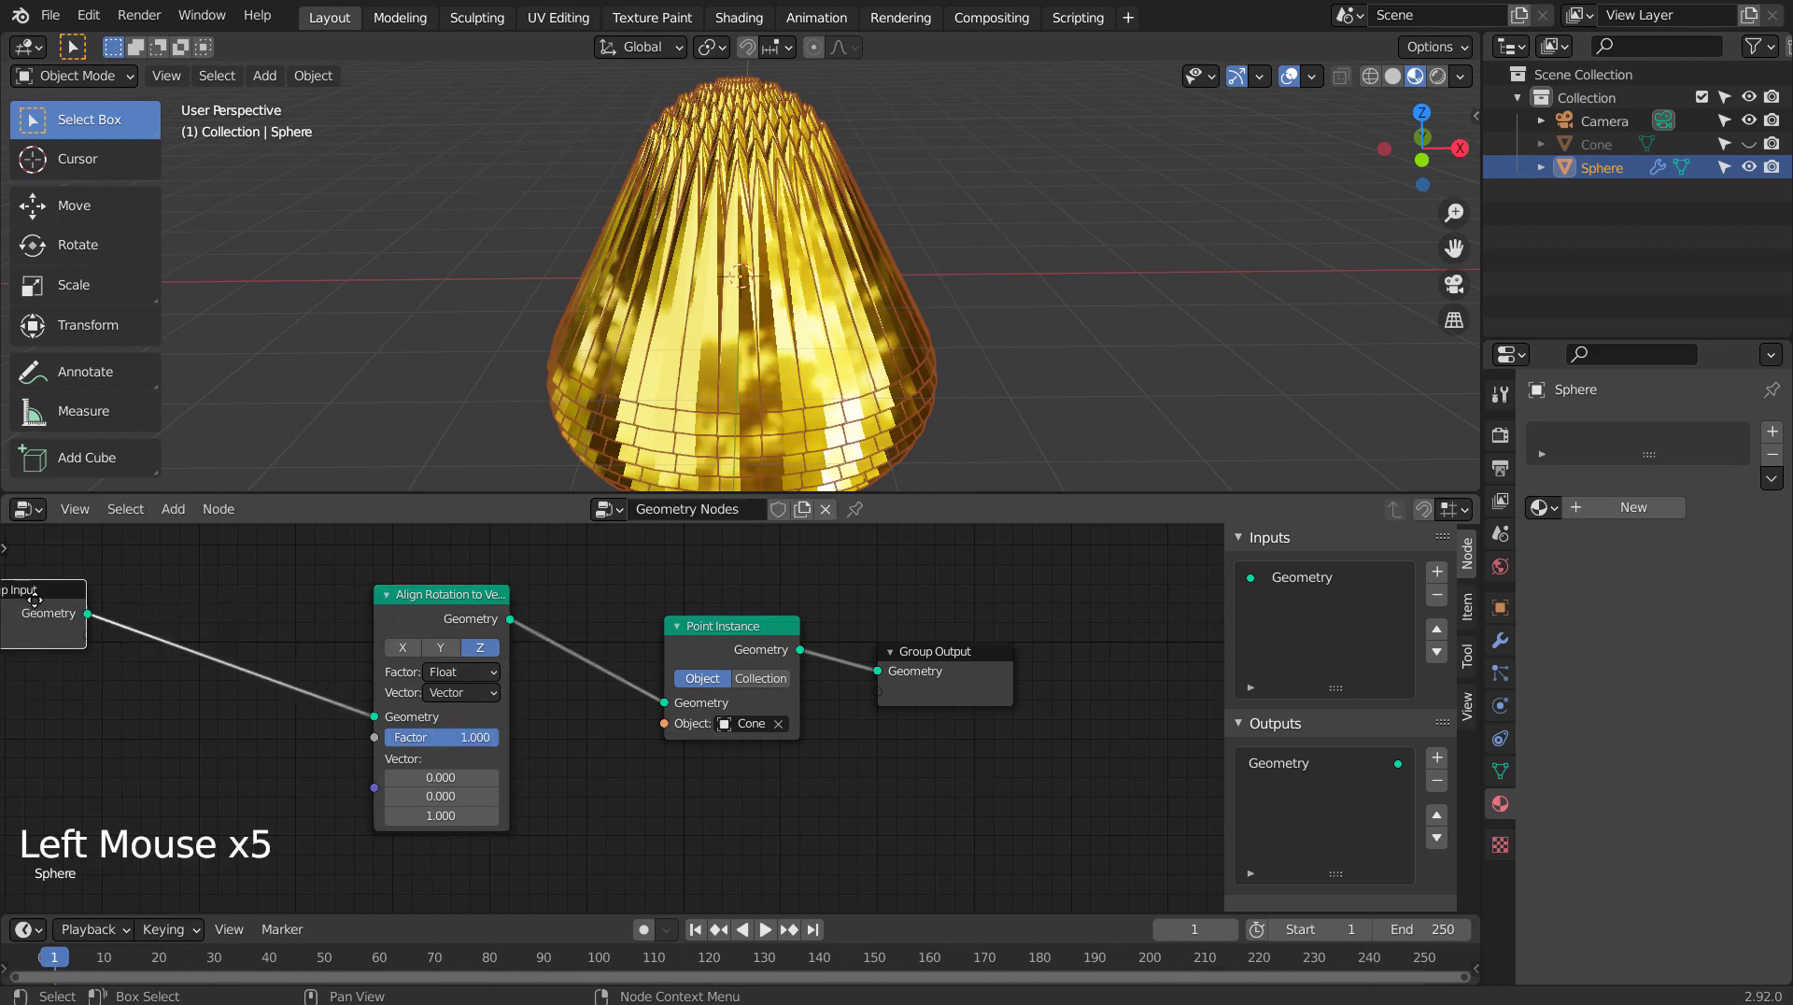
shift+middle_drag(273, 639, 472, 642)
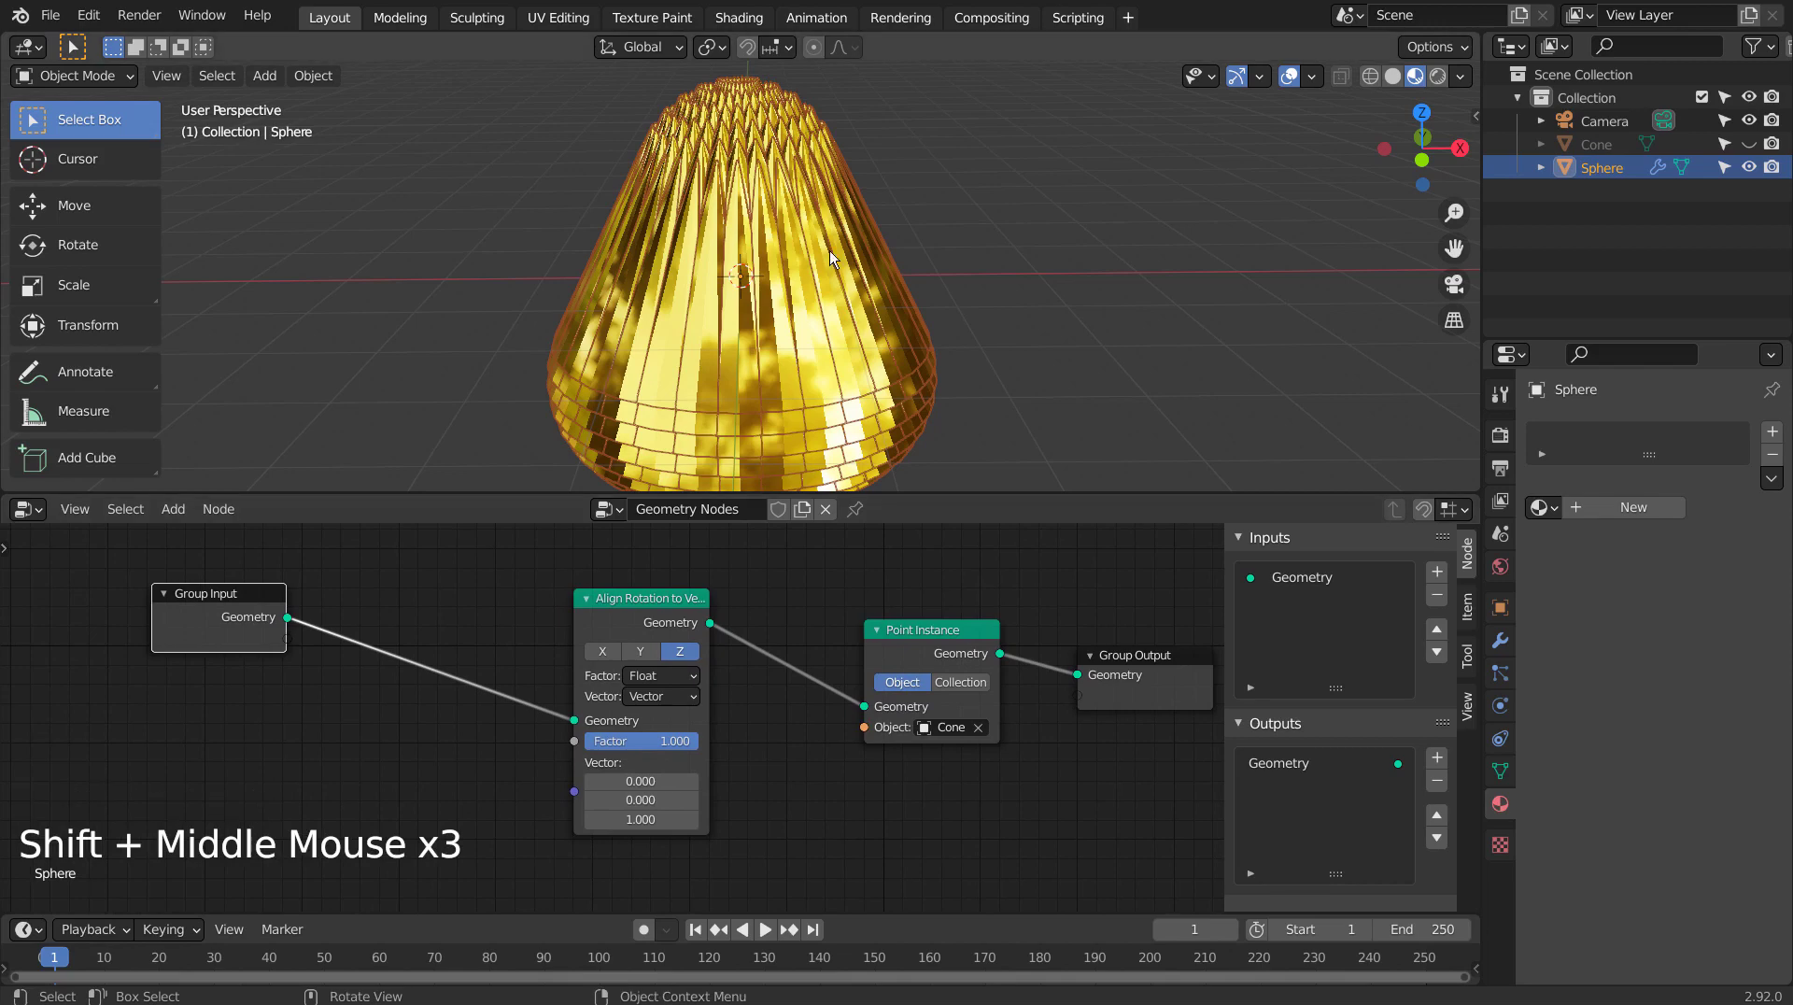
key(KP_7)
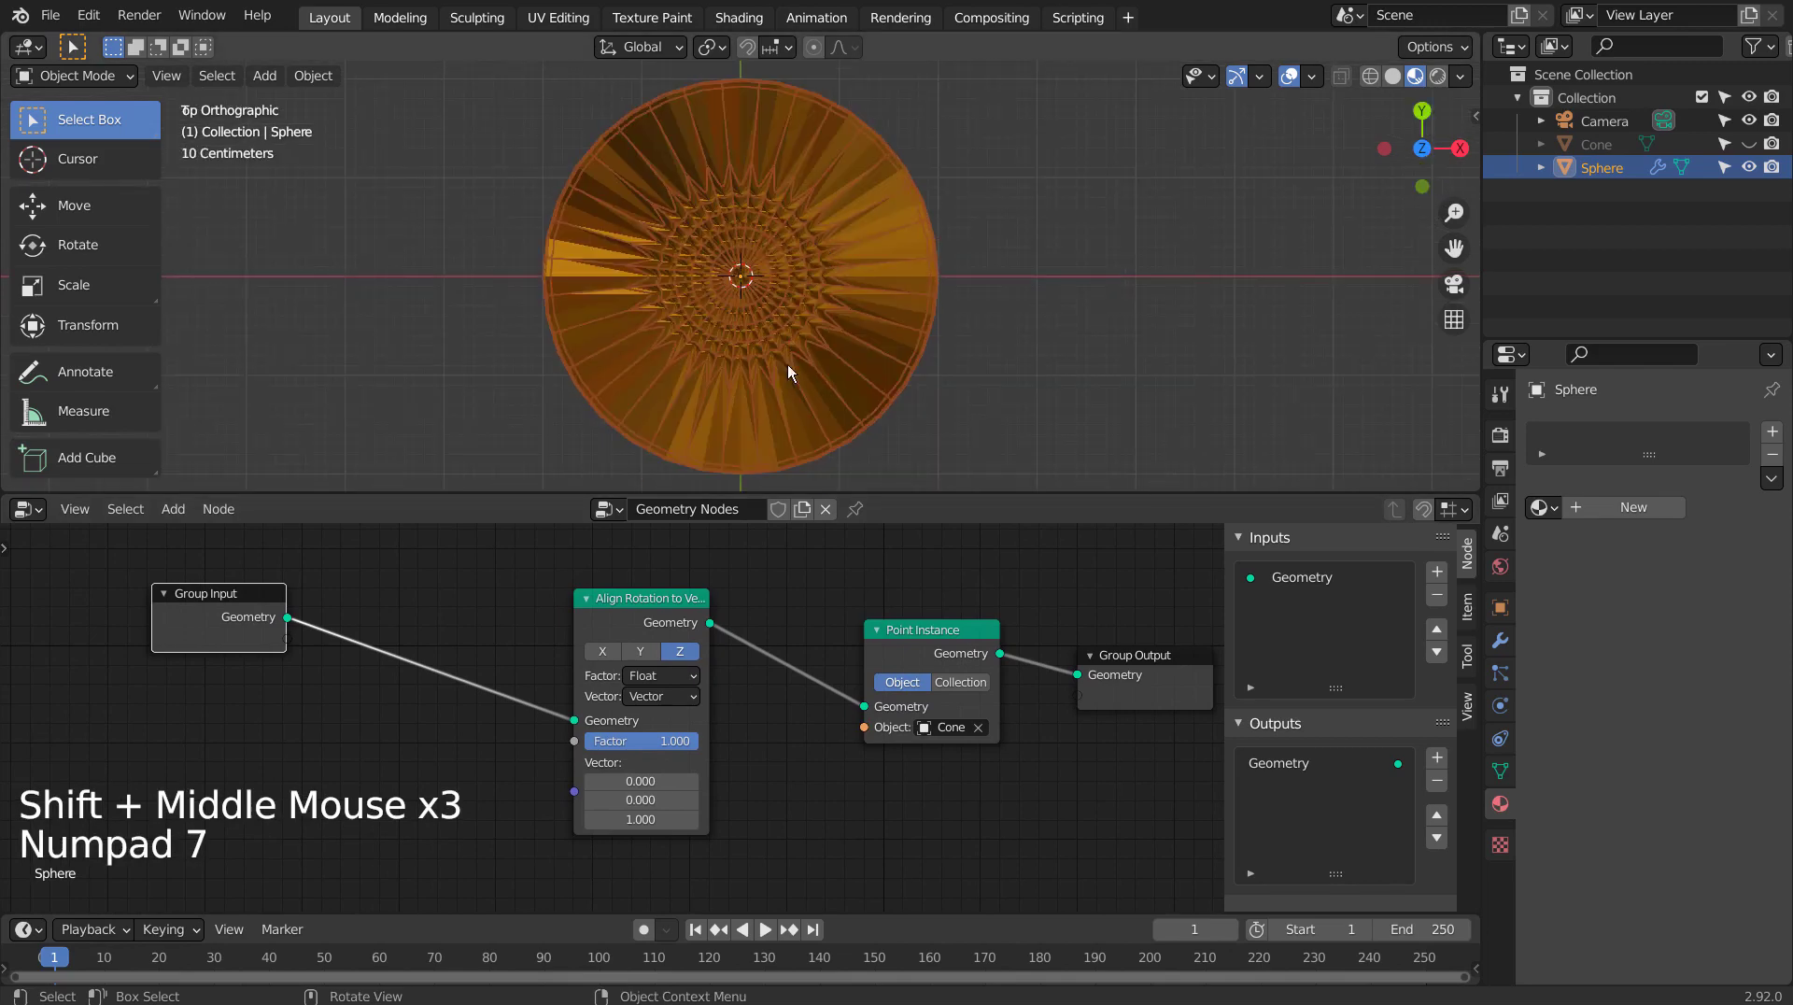
key(shift+a)
mouse_move(392, 618)
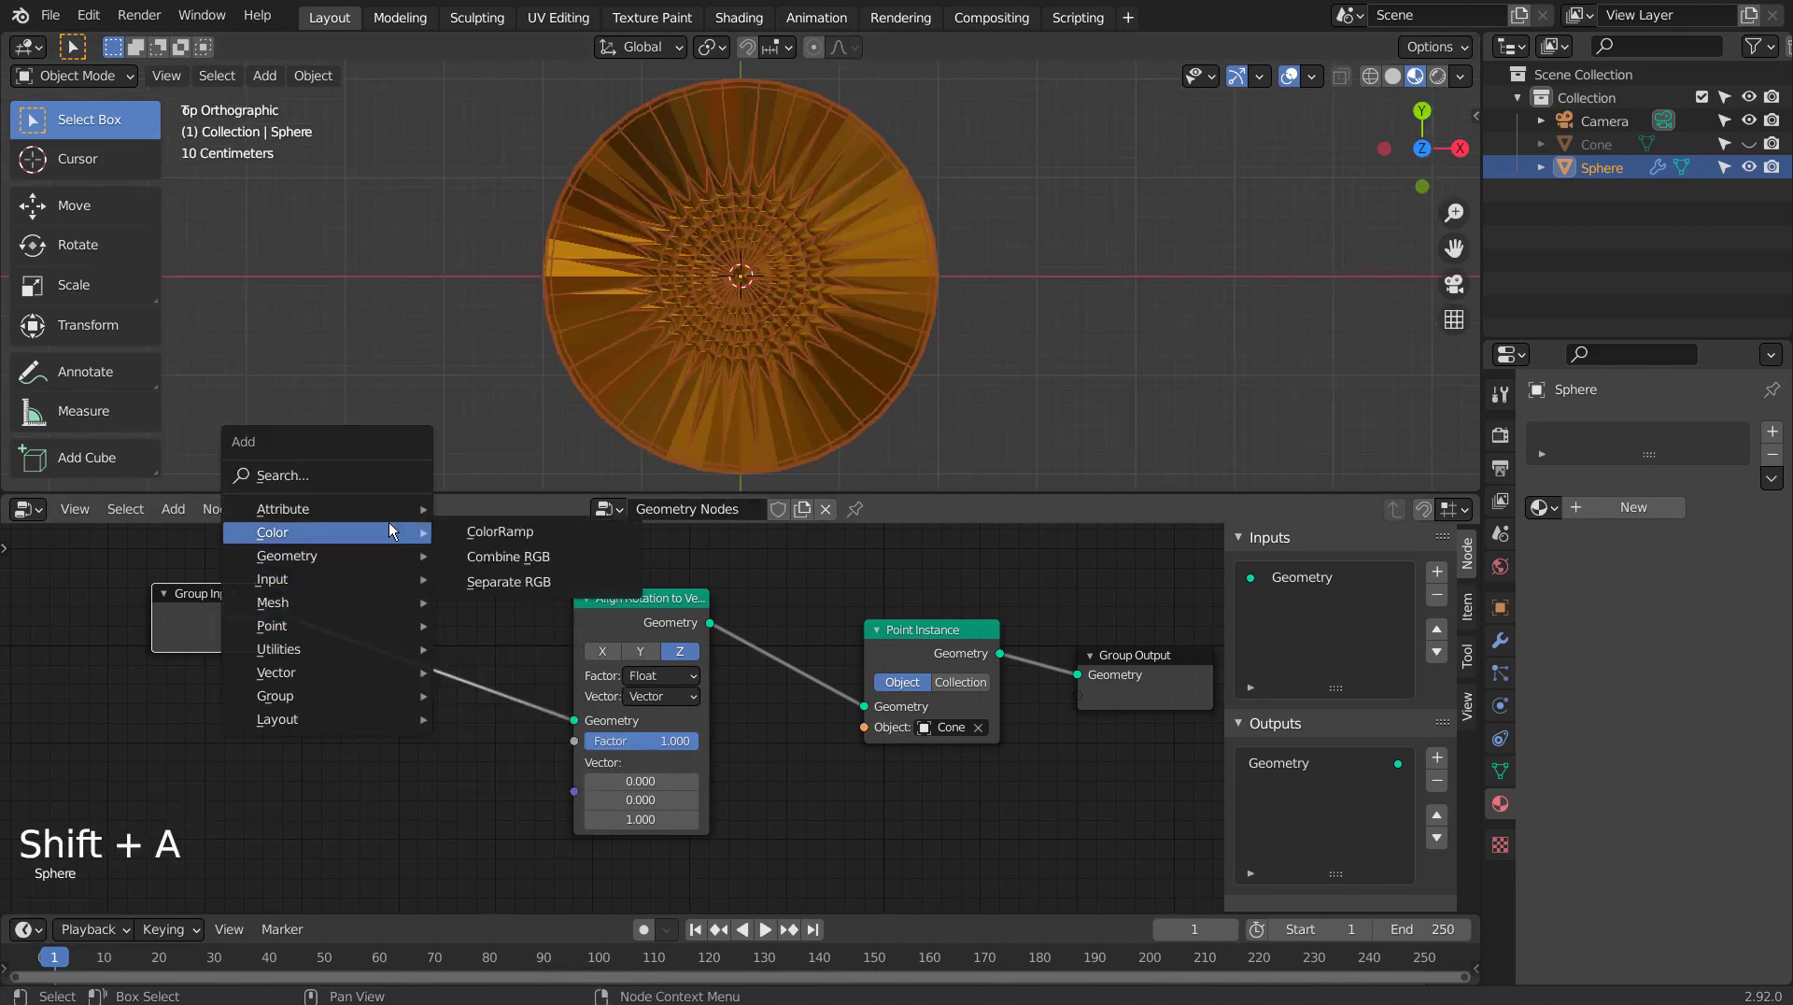
mouse_move(389, 508)
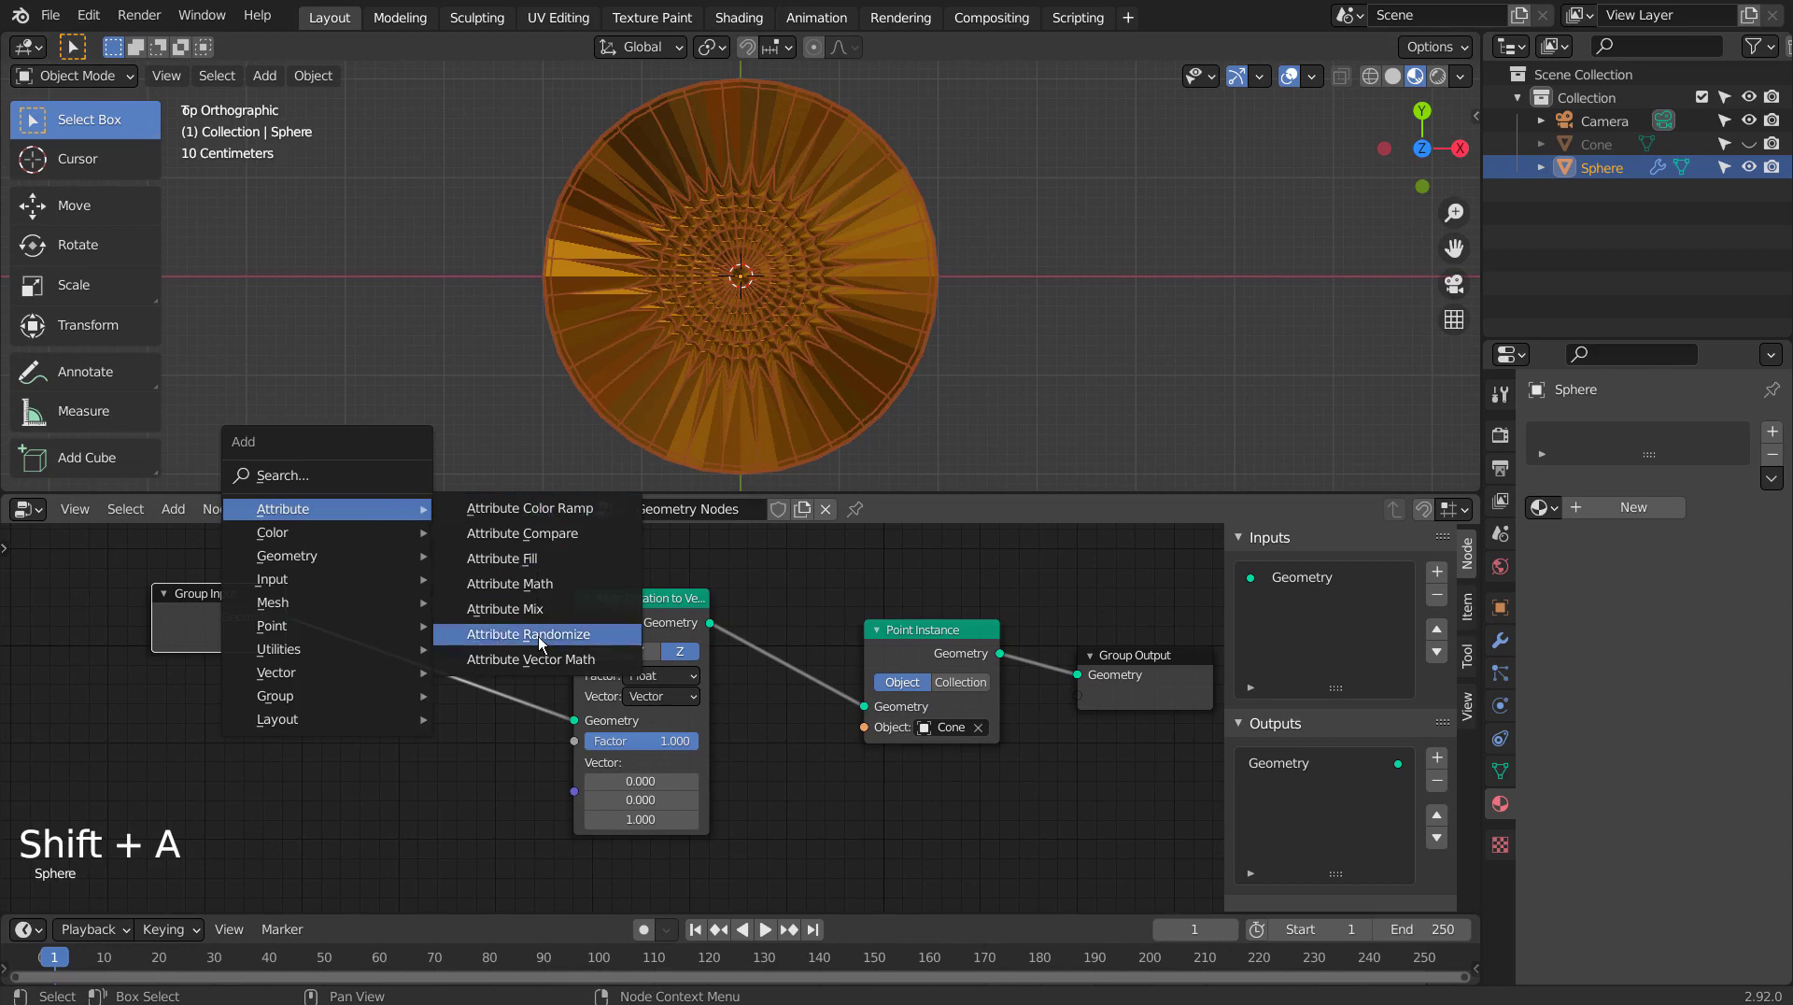
click(625, 636)
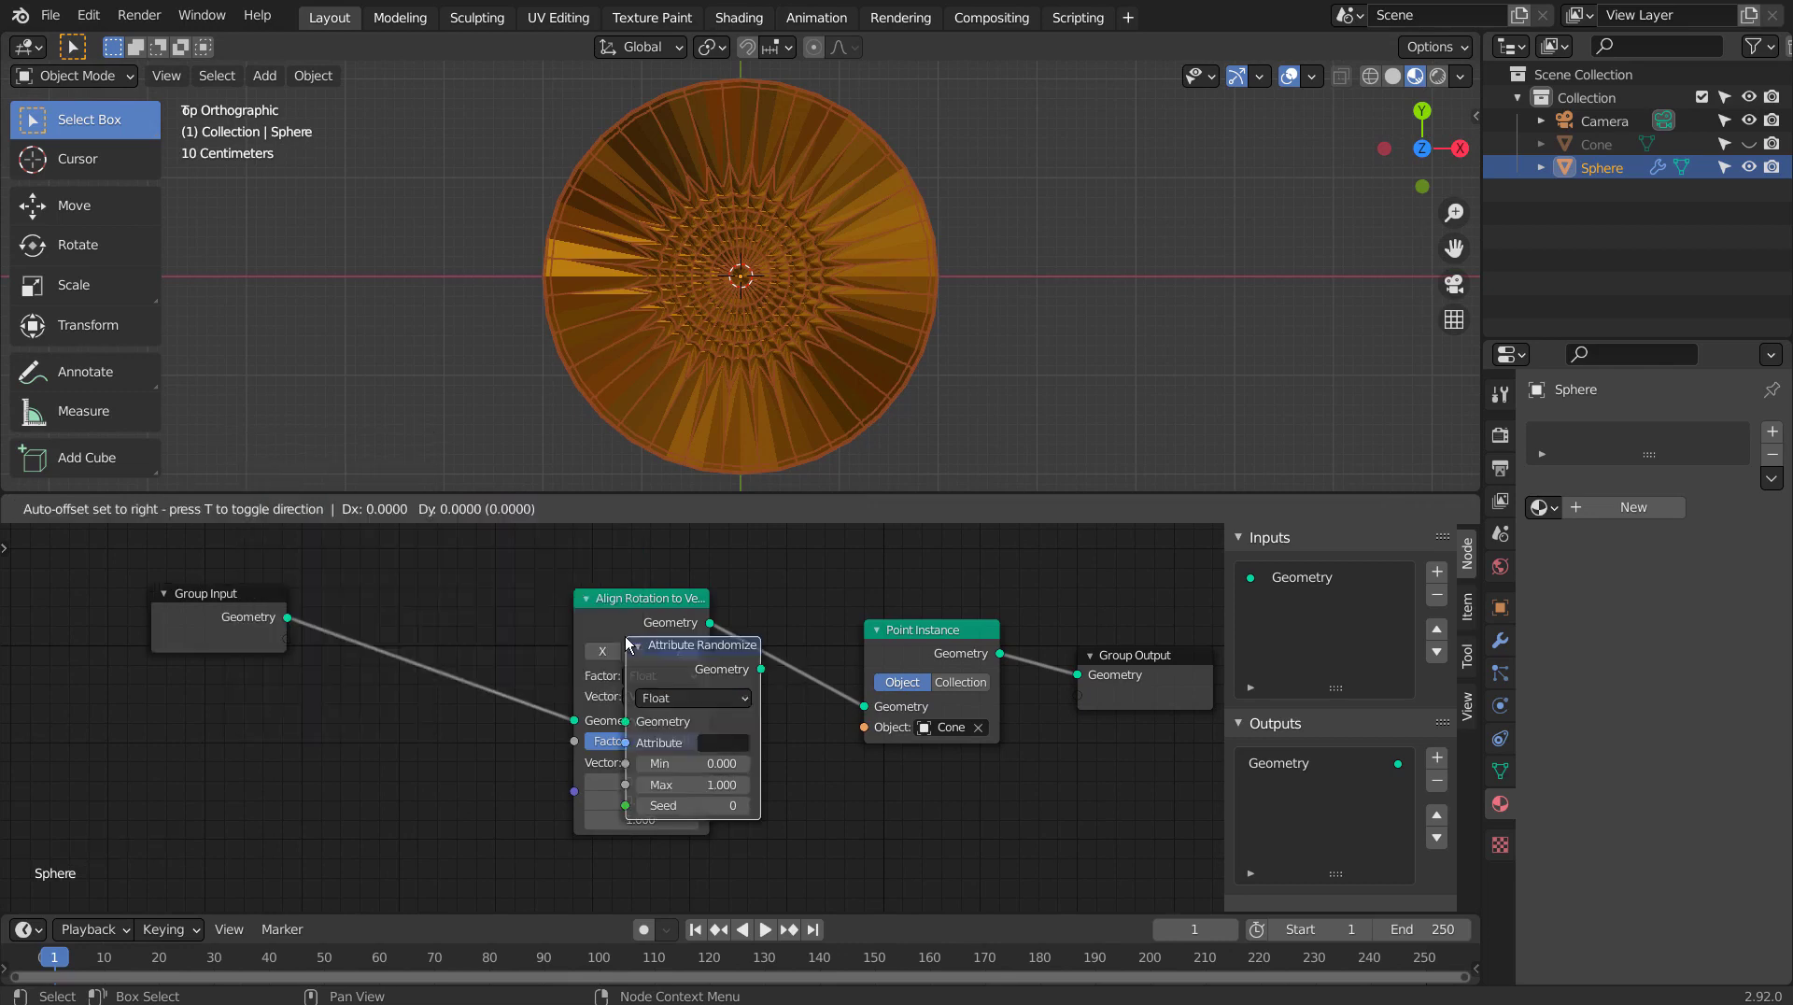
click(374, 583)
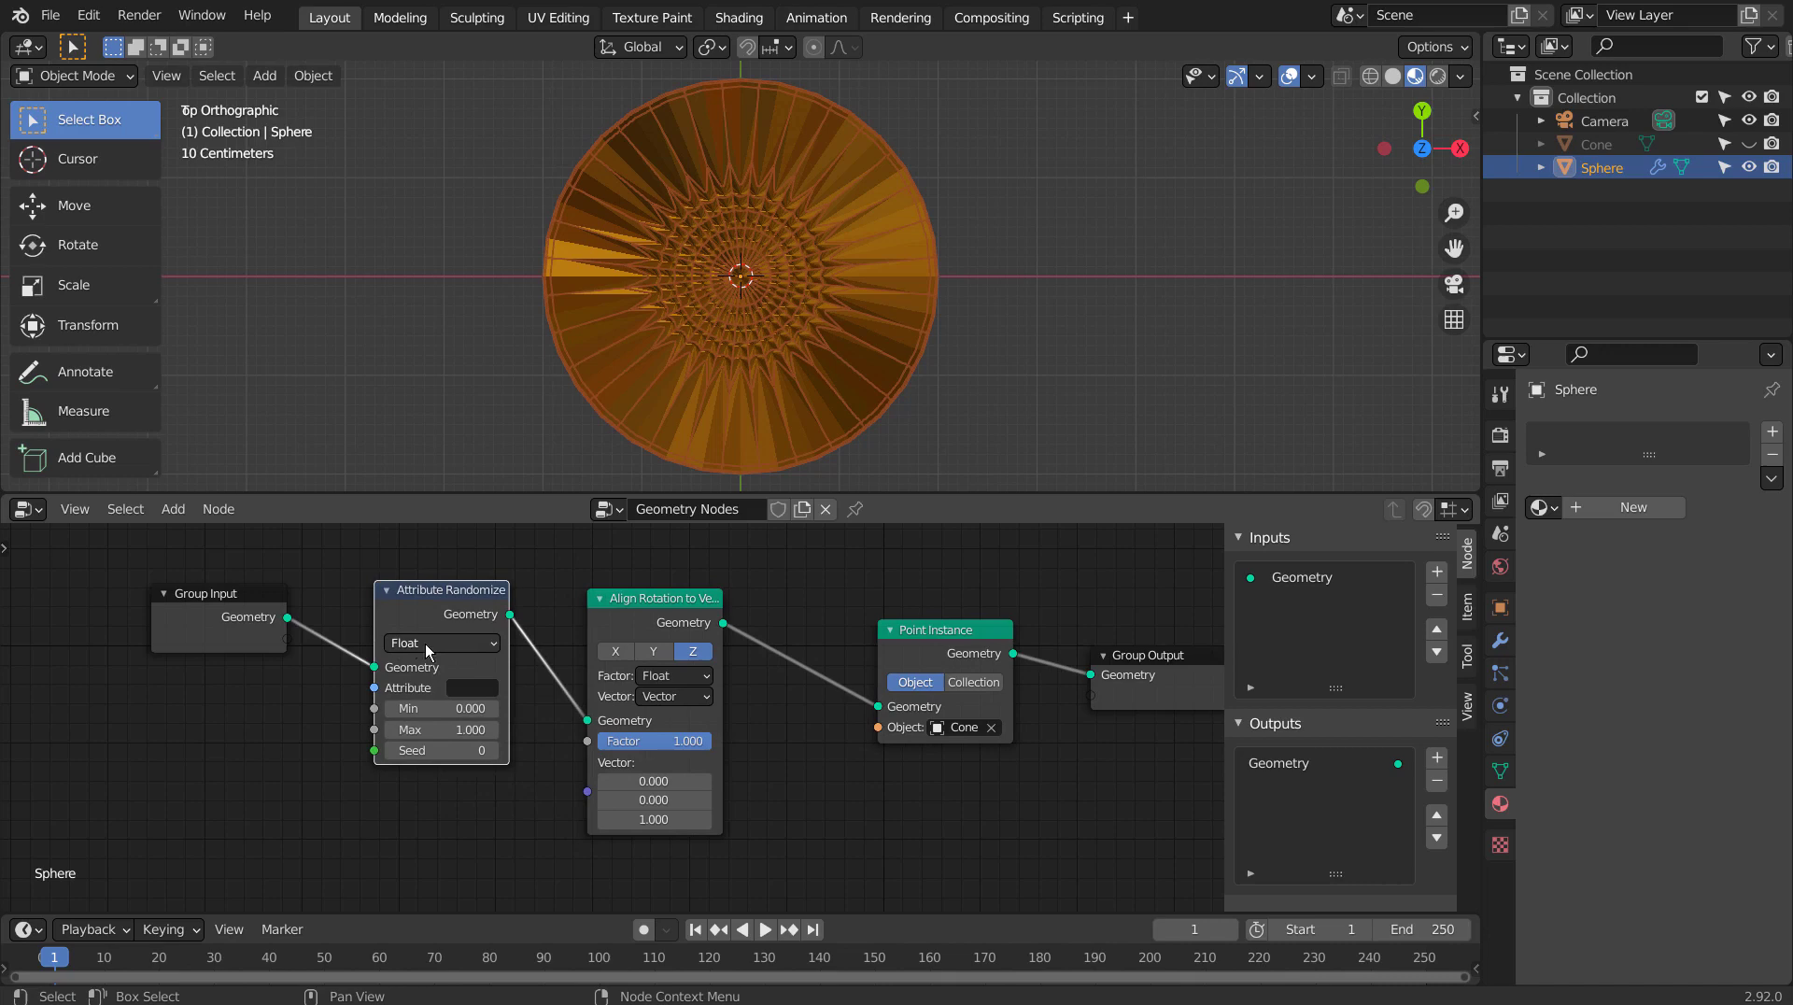
Step: Set the Attribute Randomize node's attribute to "rotation"
click(452, 689)
text(rotation)
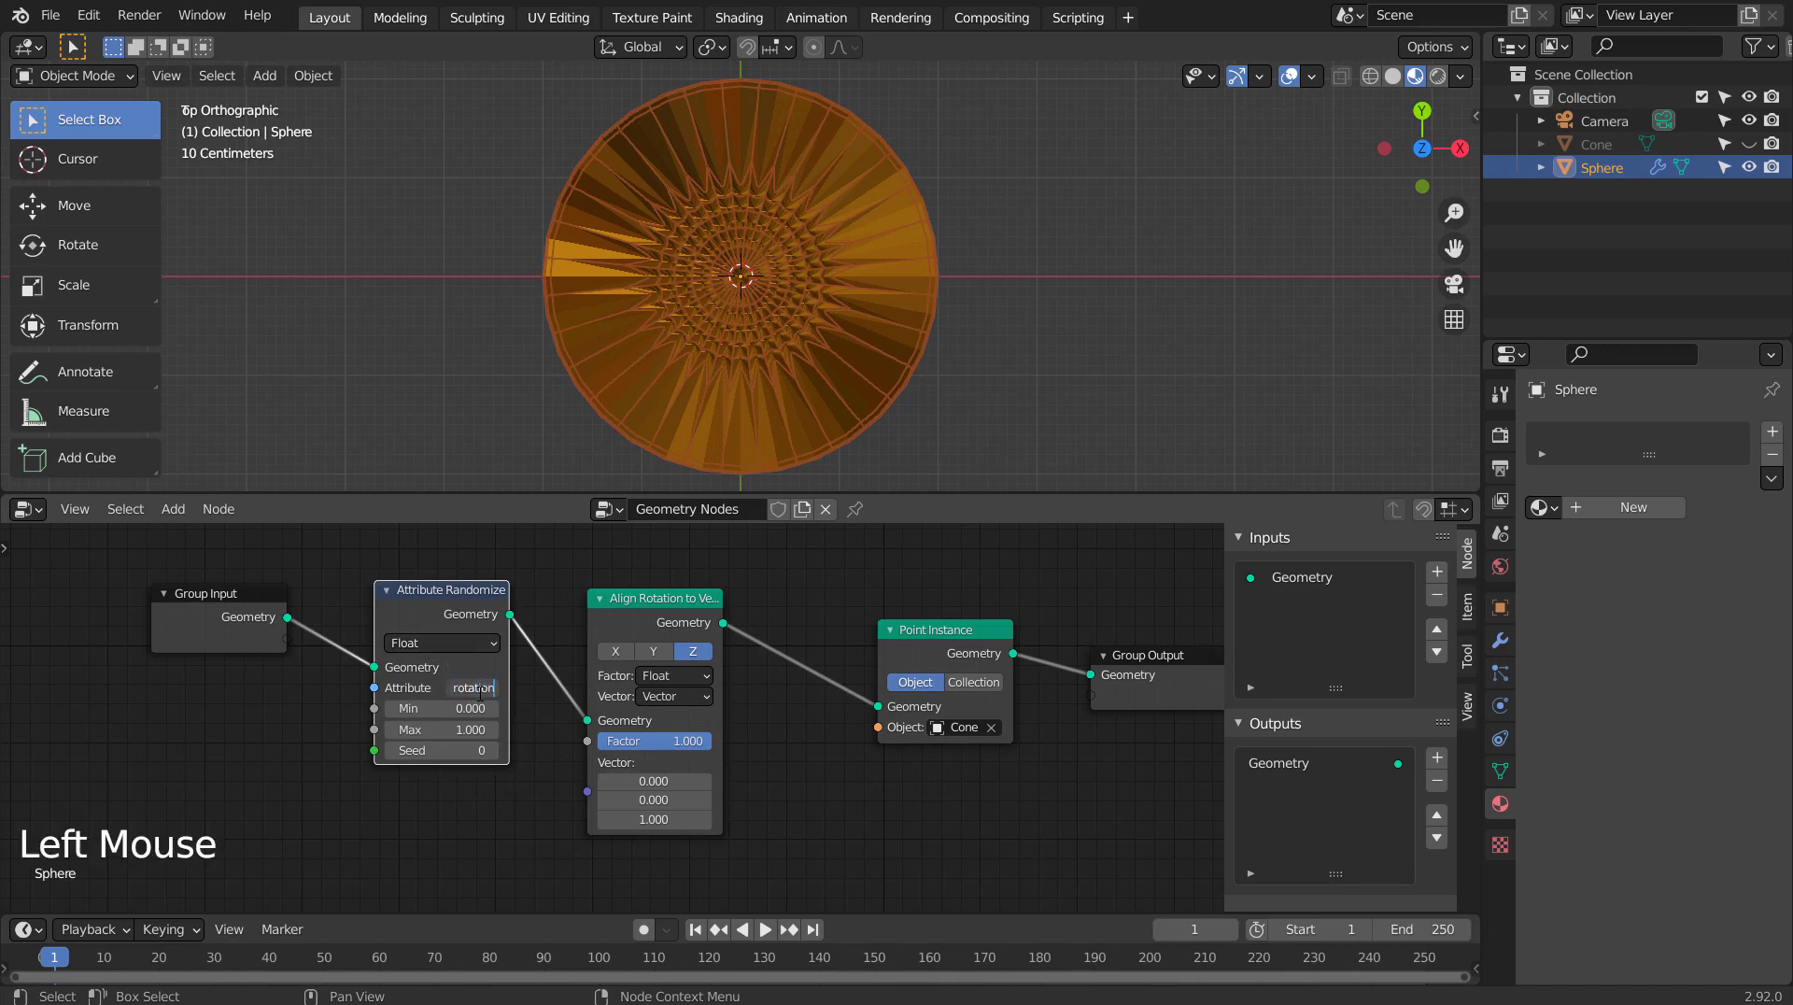
key(Return)
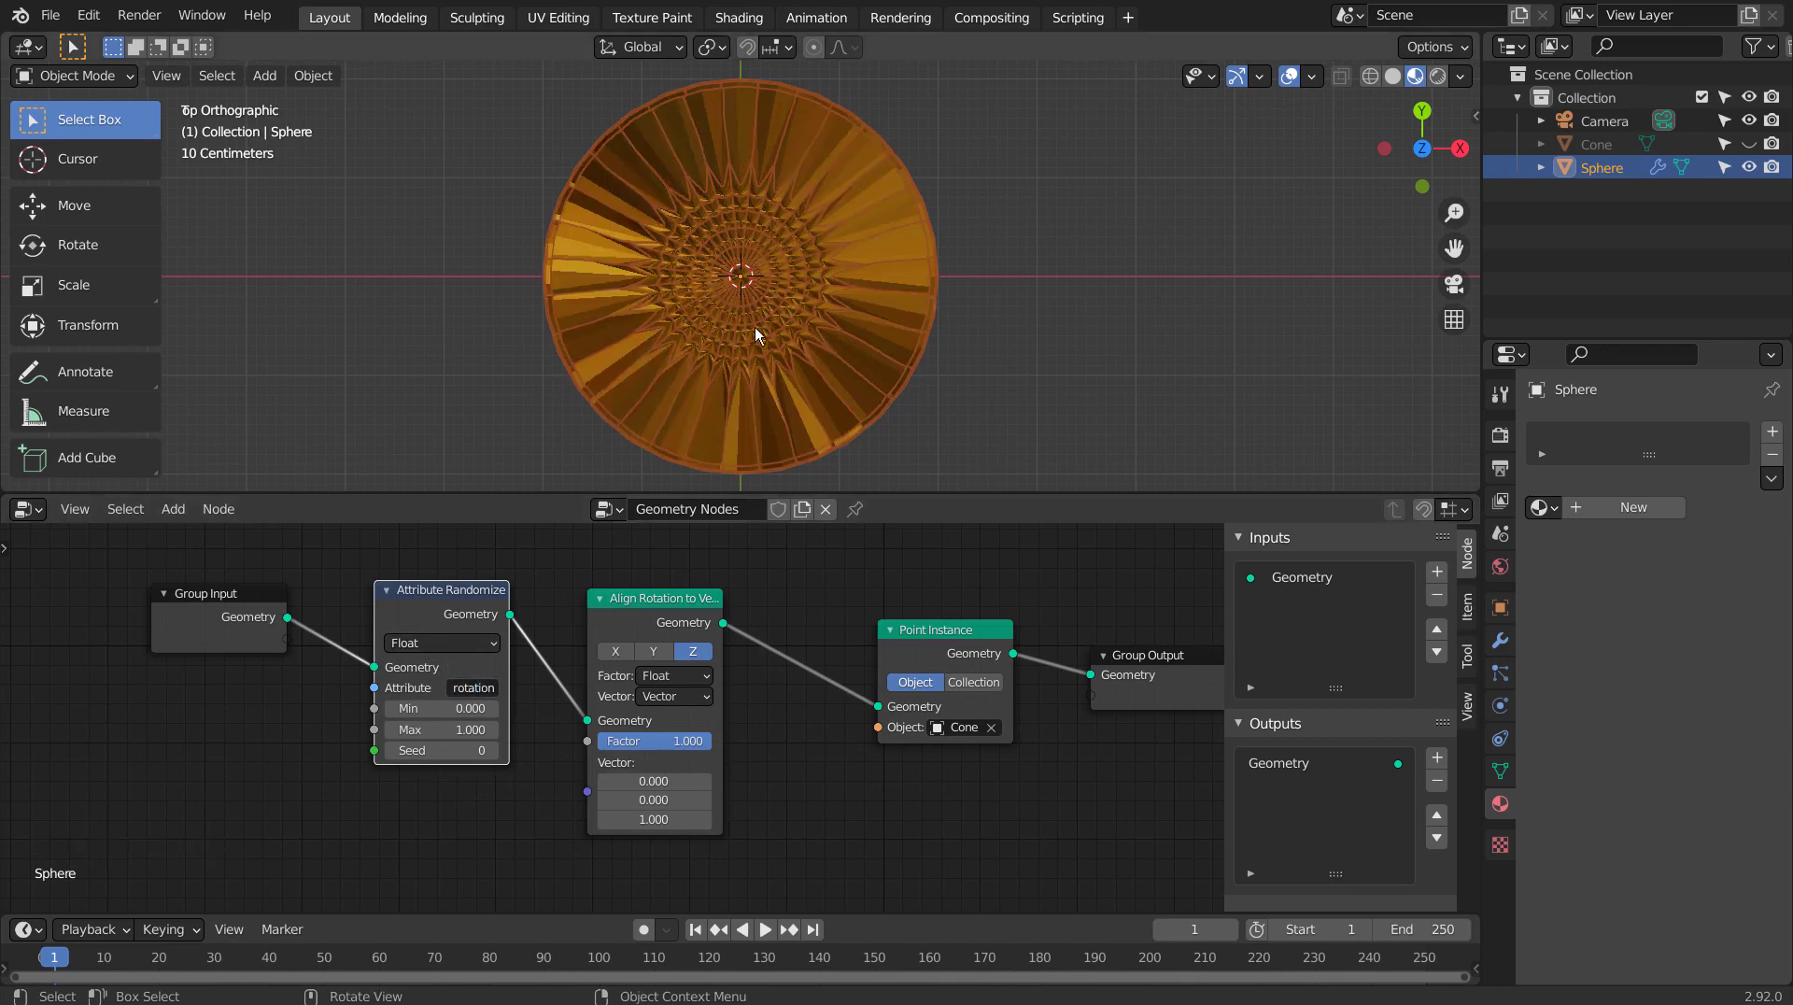
middle_drag(754, 327, 711, 131)
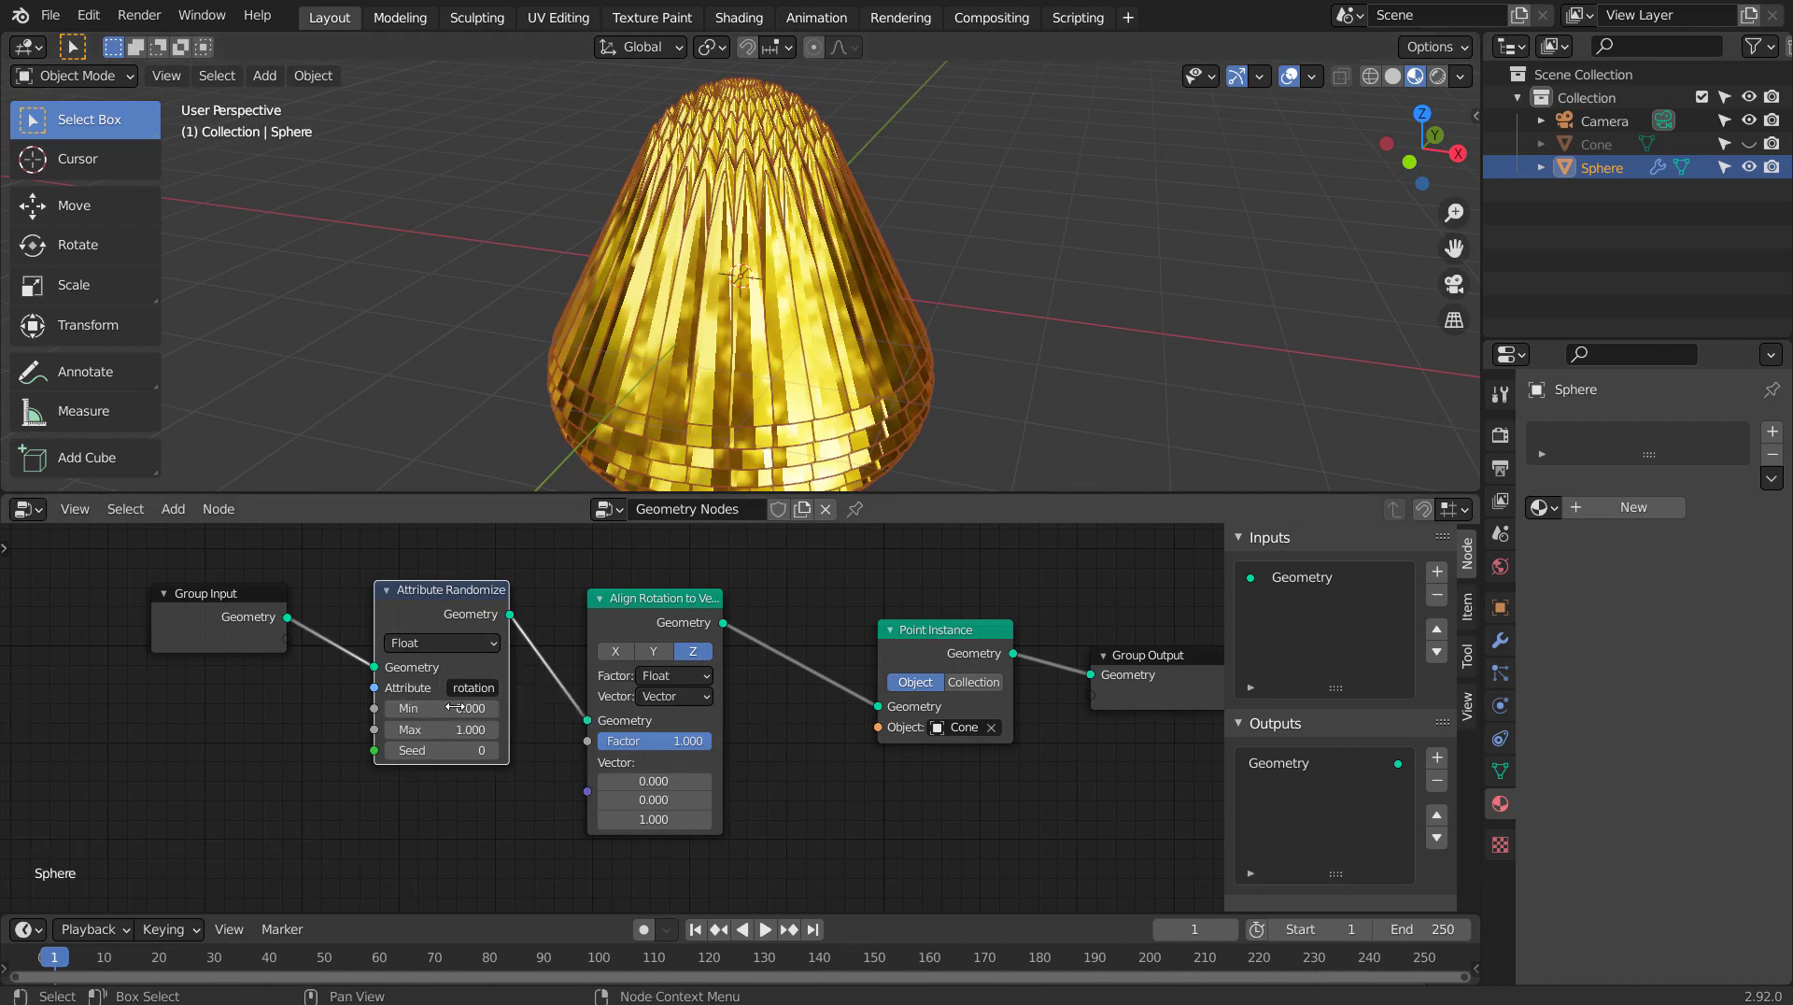
Step: Undo a trial change of the Attribute Randomize minimum, switch the alignment axis to X, and set the minimum to 9.200
drag(446, 708, 298, 708)
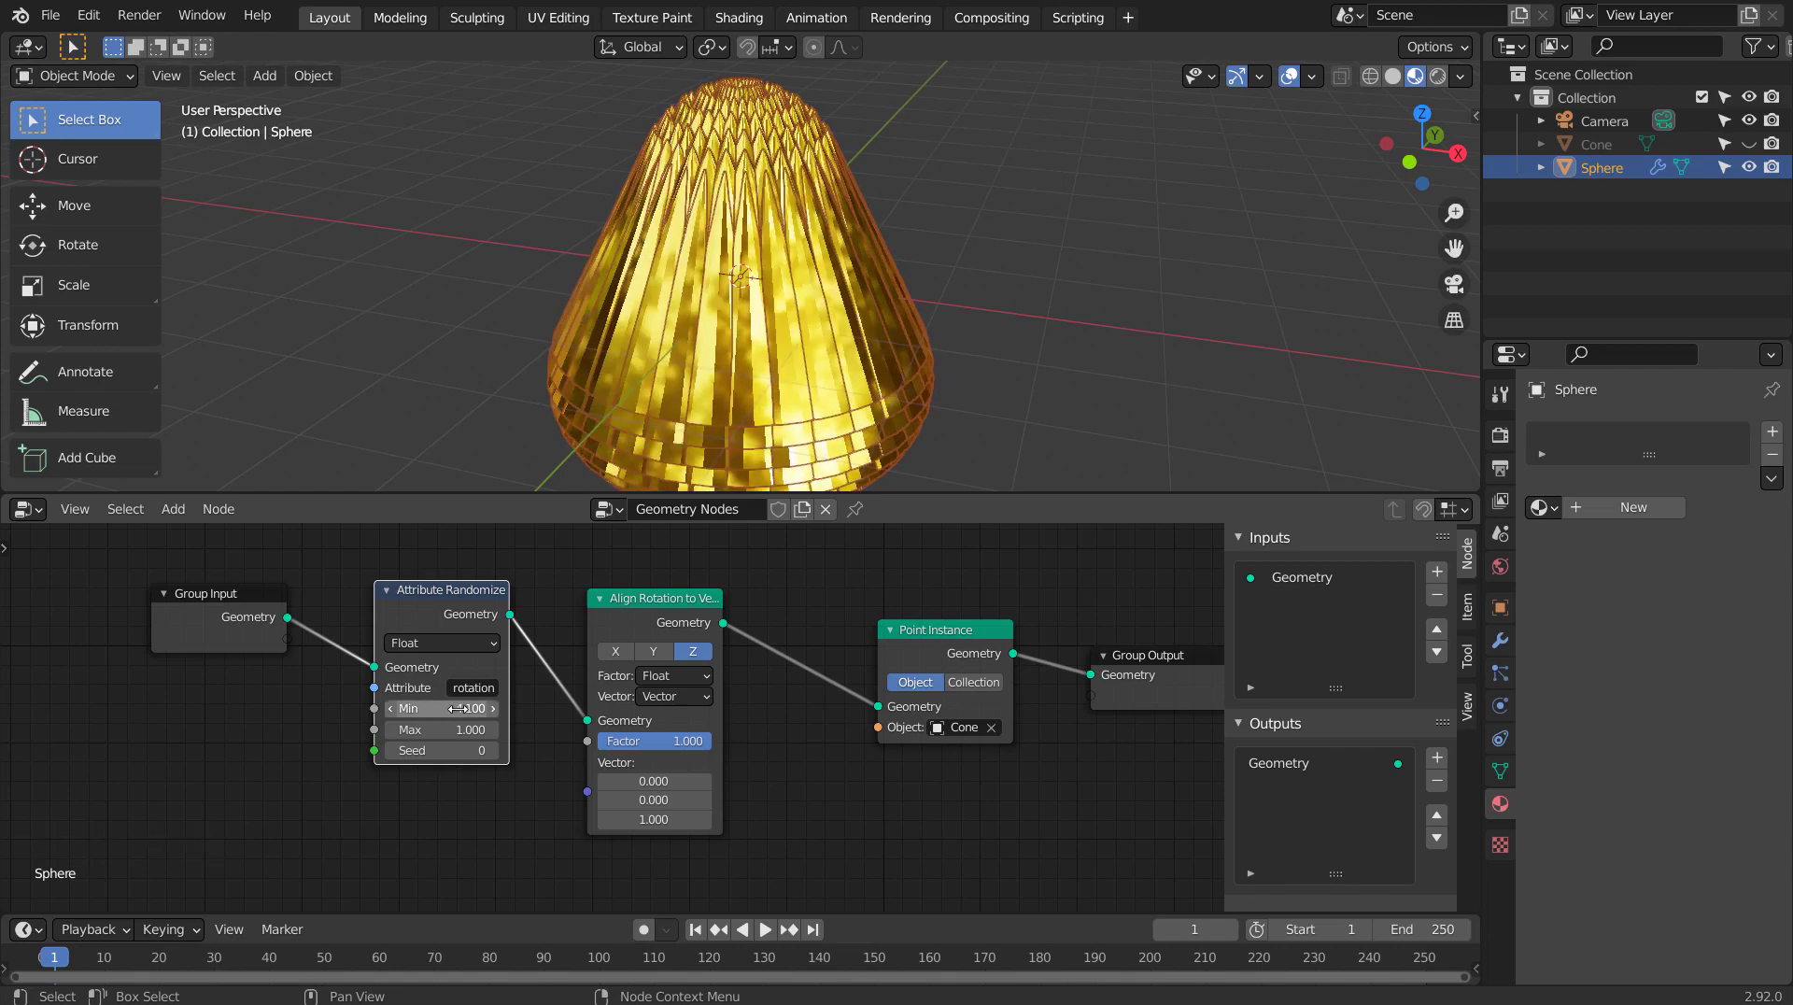
key(ctrl+z)
click(614, 651)
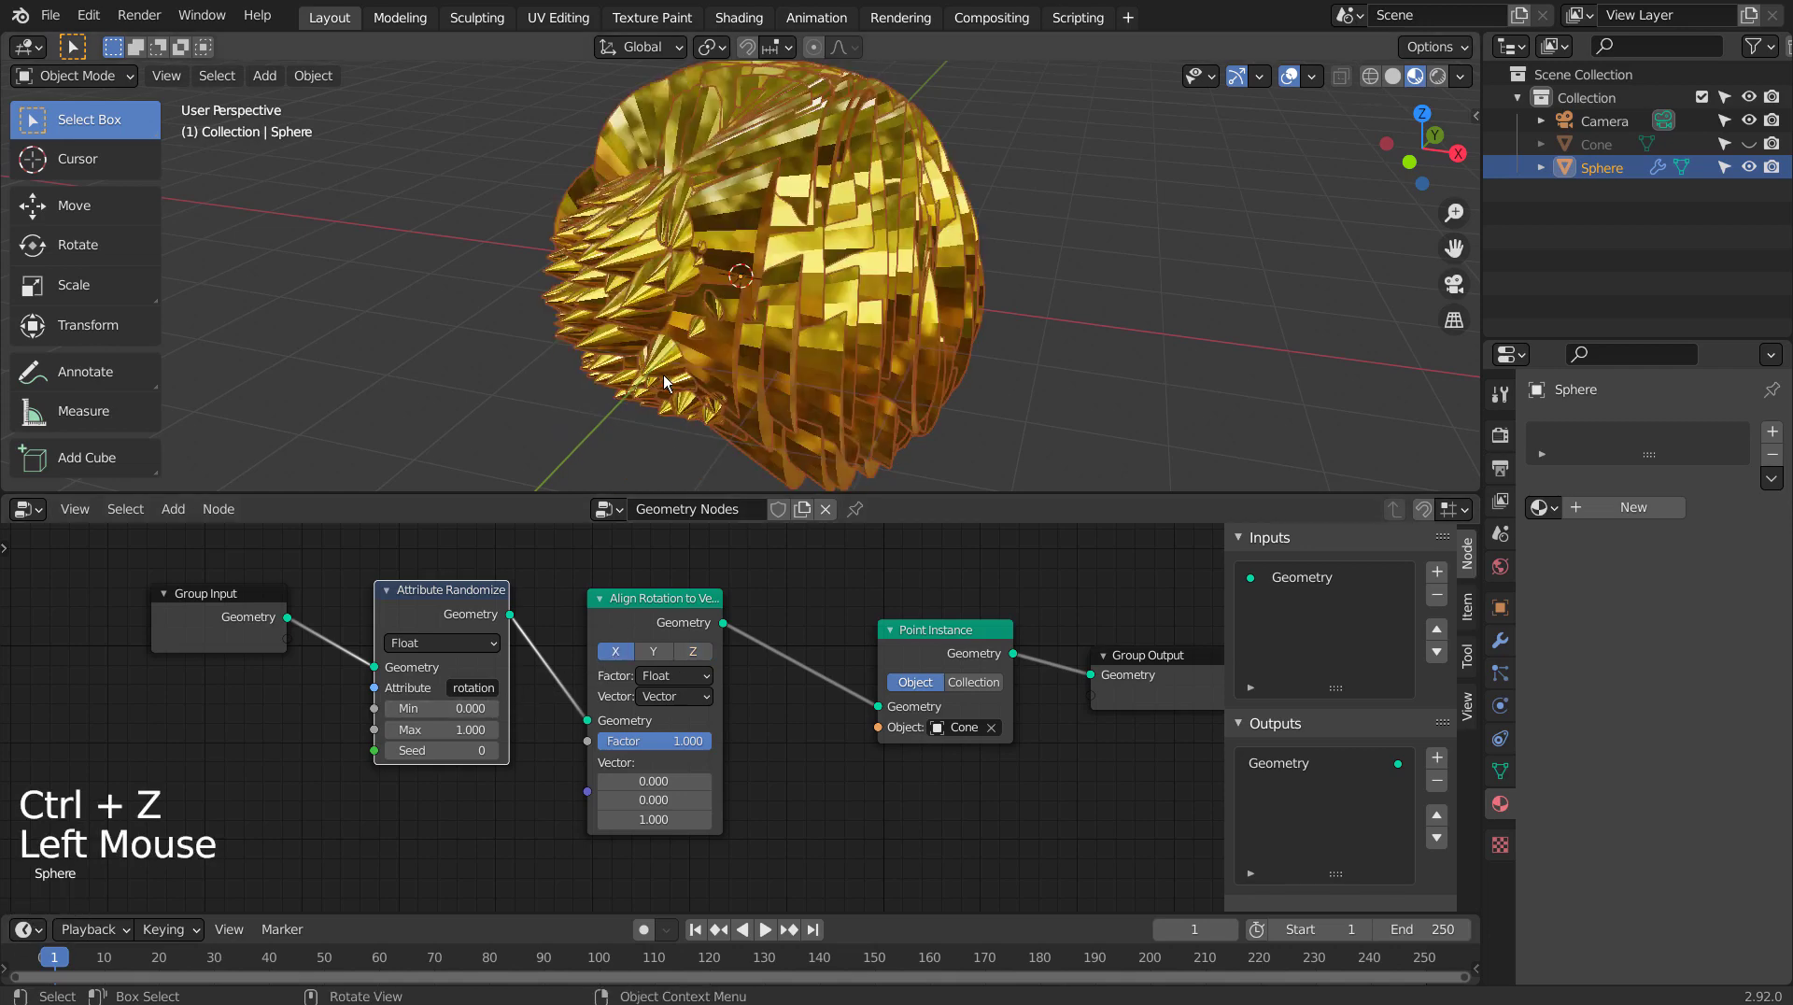
middle_drag(803, 309, 887, 297)
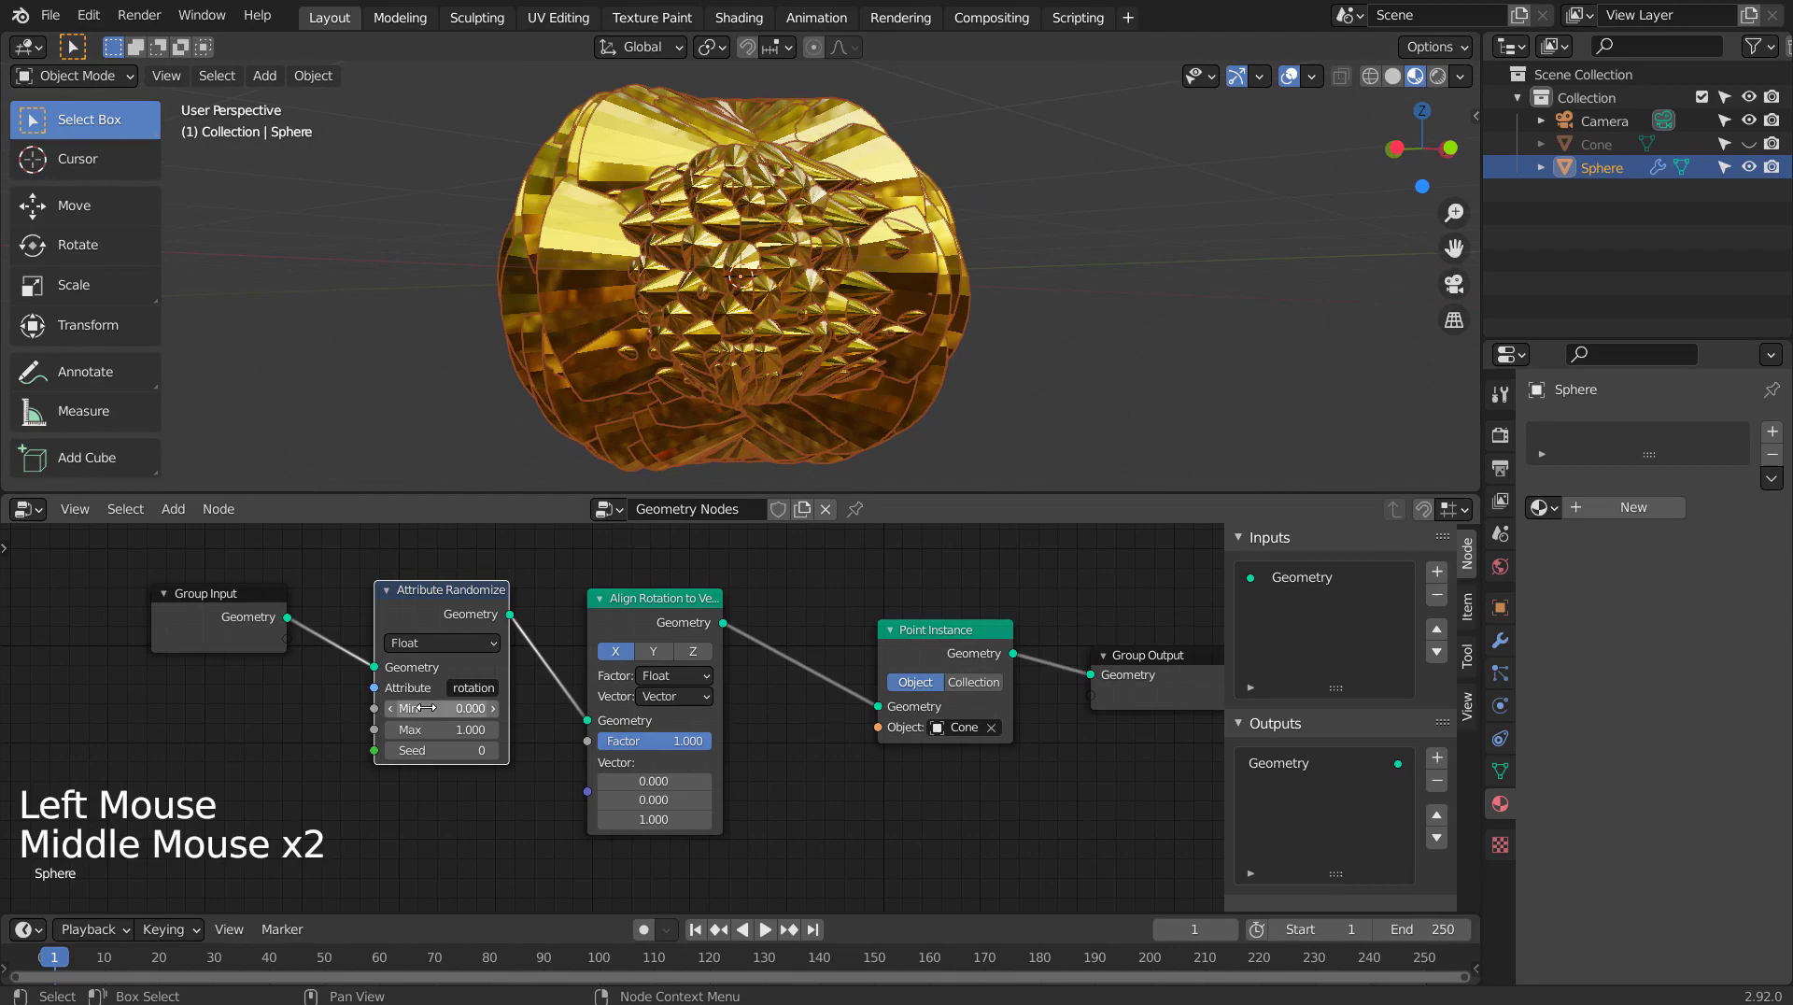
drag(422, 708, 545, 464)
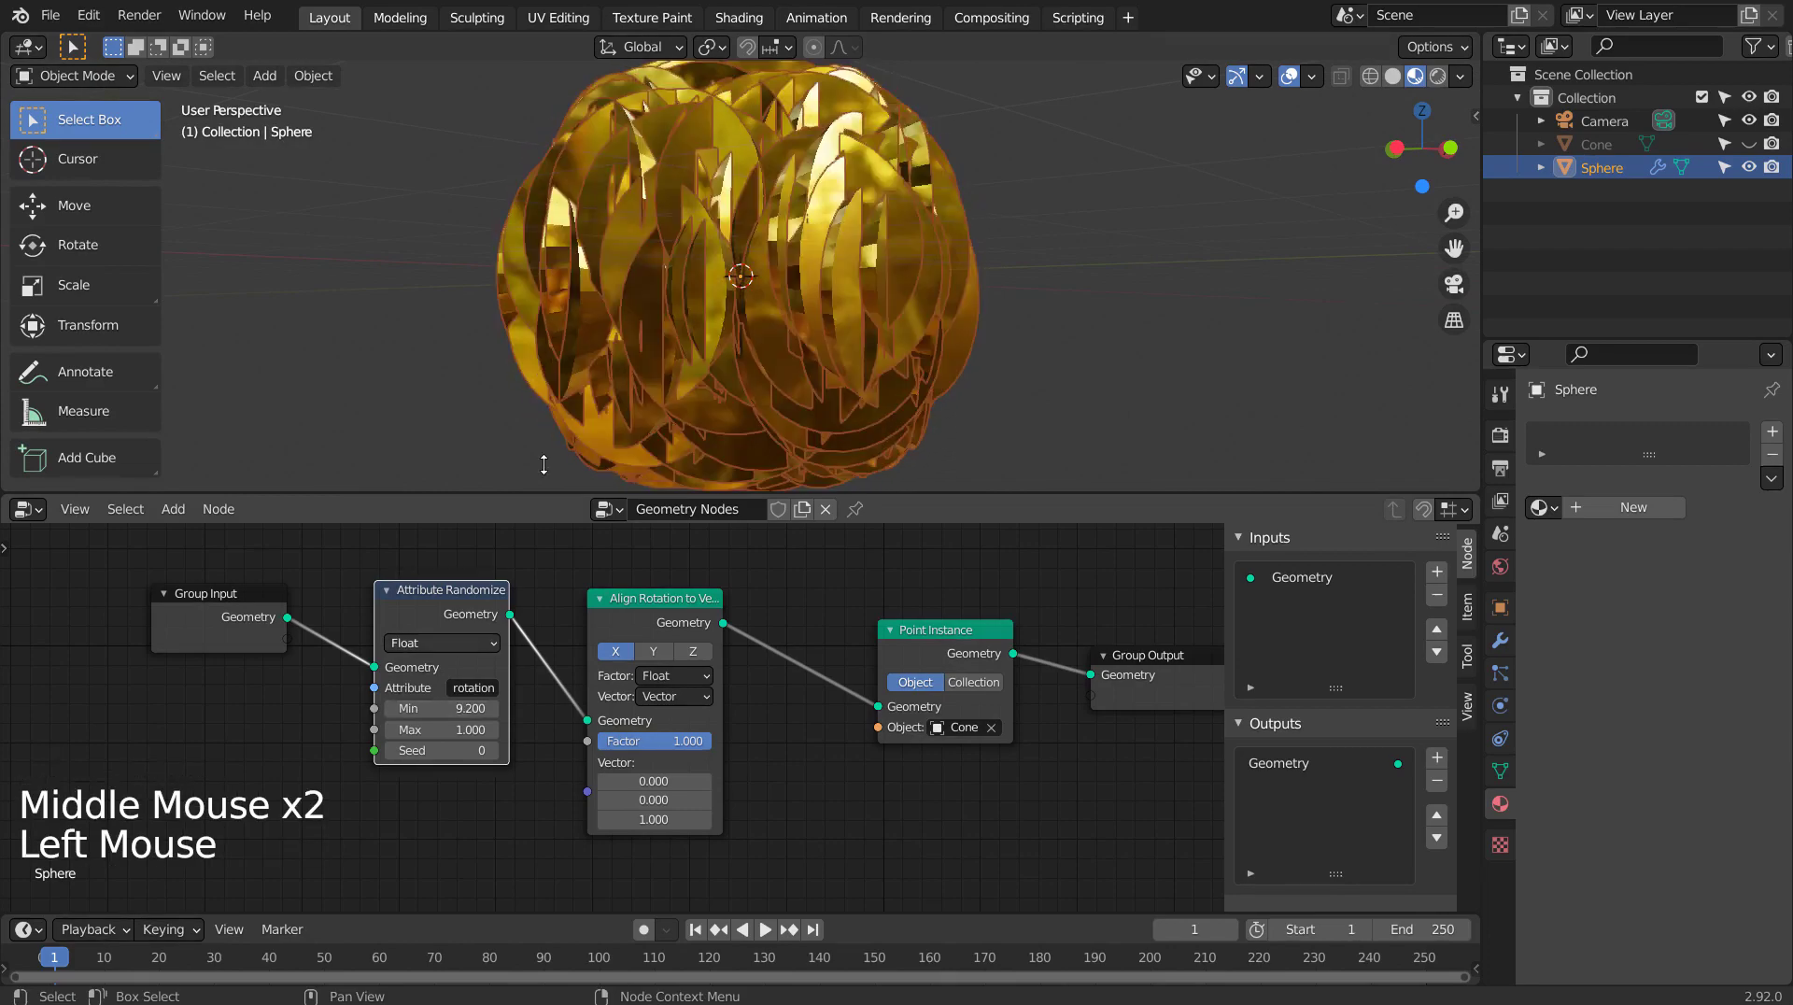
middle_drag(544, 464, 502, 133)
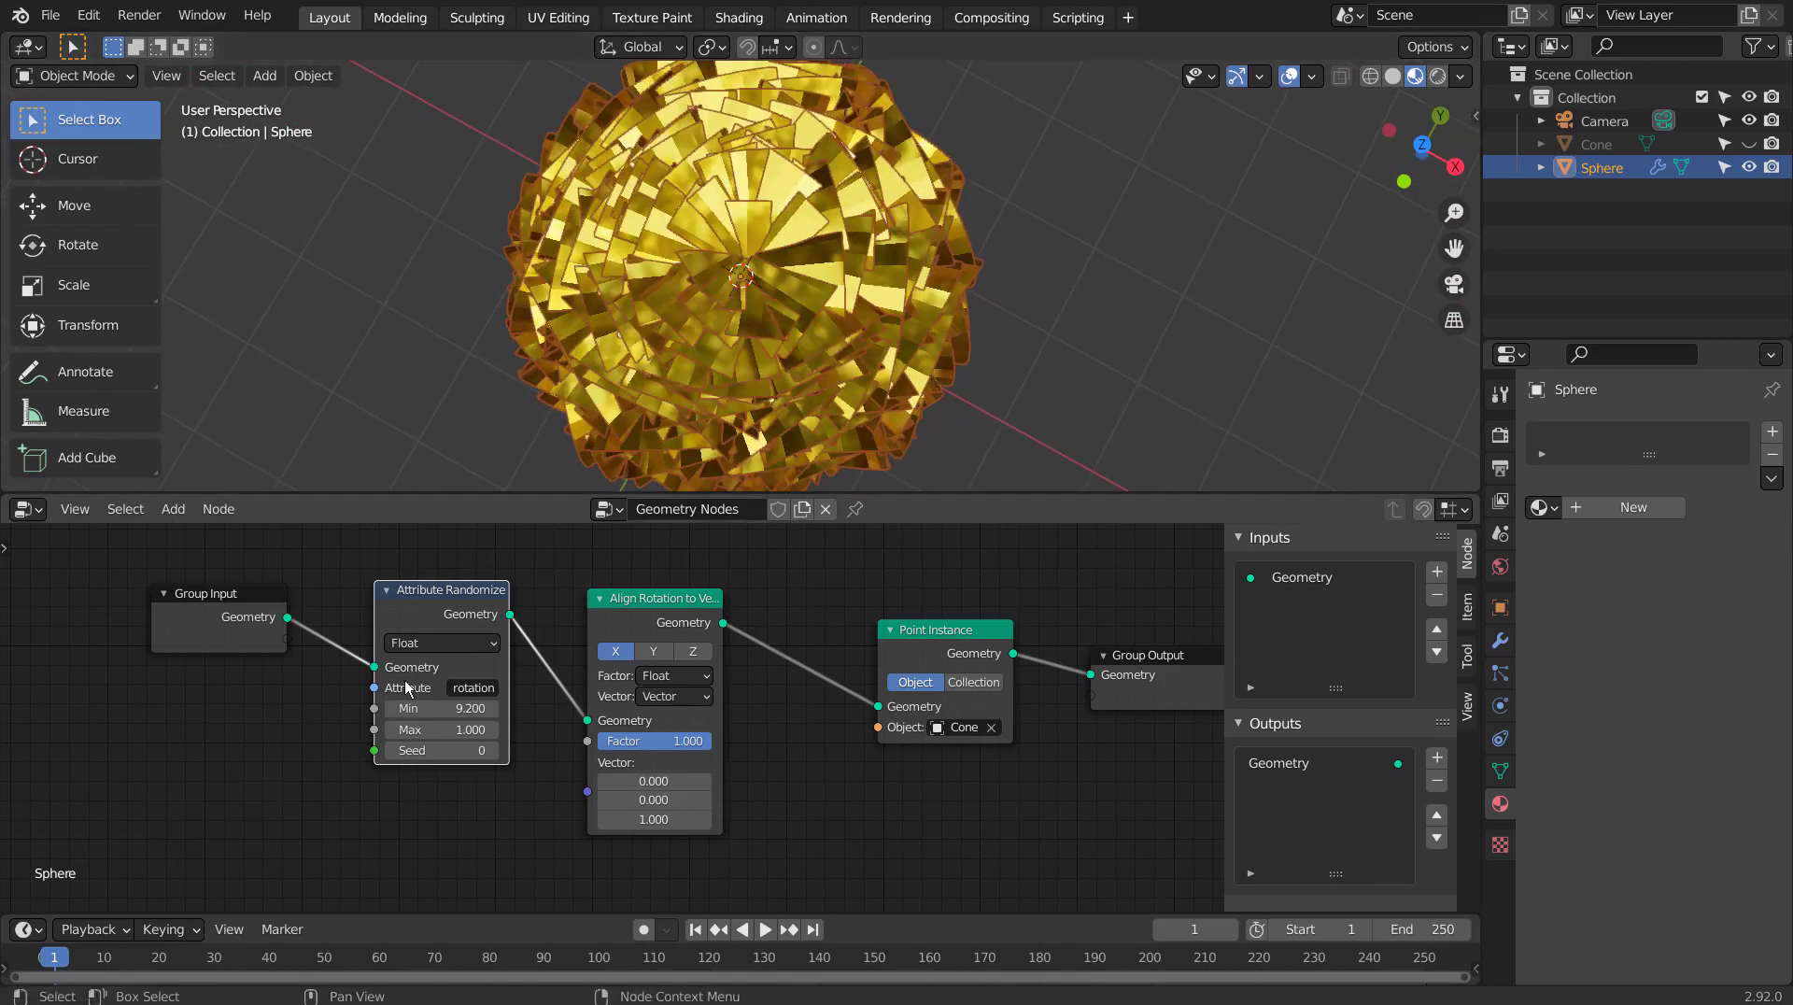
Step: Set the Attribute Randomize maximum to 3.100 and the Align Rotation to Vector node to the Y axis with a factor of 0.000
drag(429, 729, 505, 730)
middle_drag(615, 356, 431, 391)
click(656, 651)
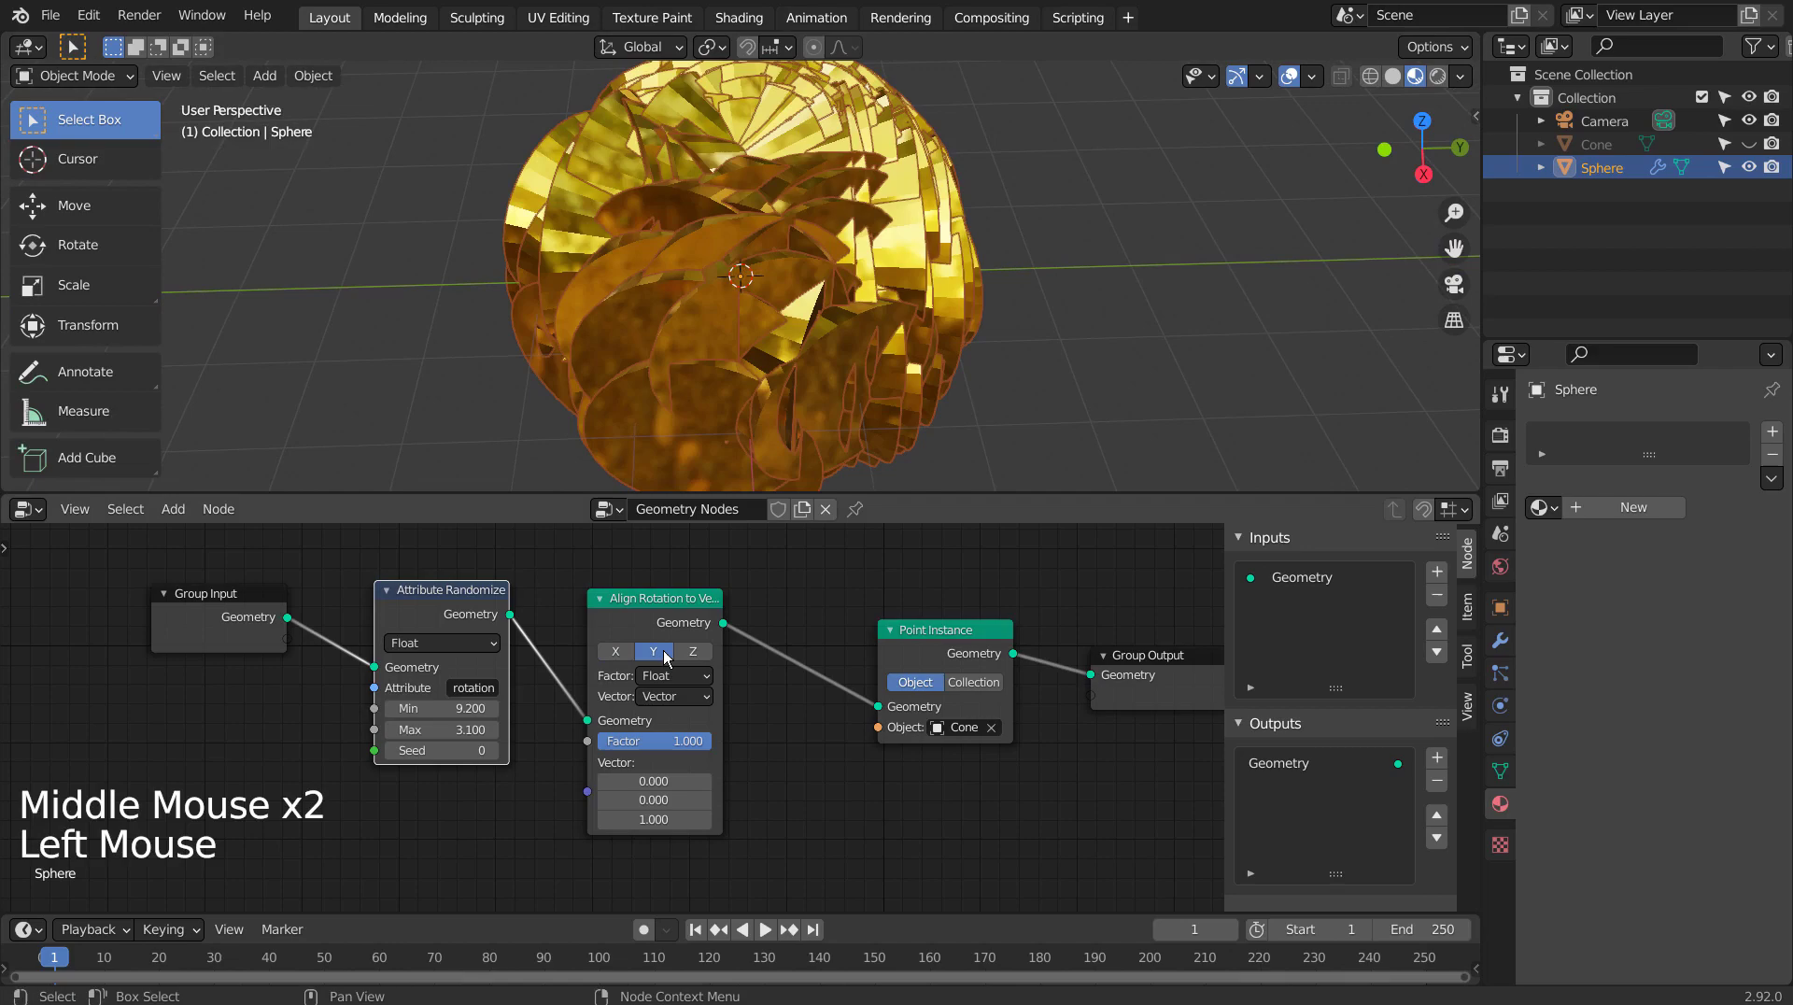
drag(680, 741, 607, 740)
middle_drag(765, 346, 681, 308)
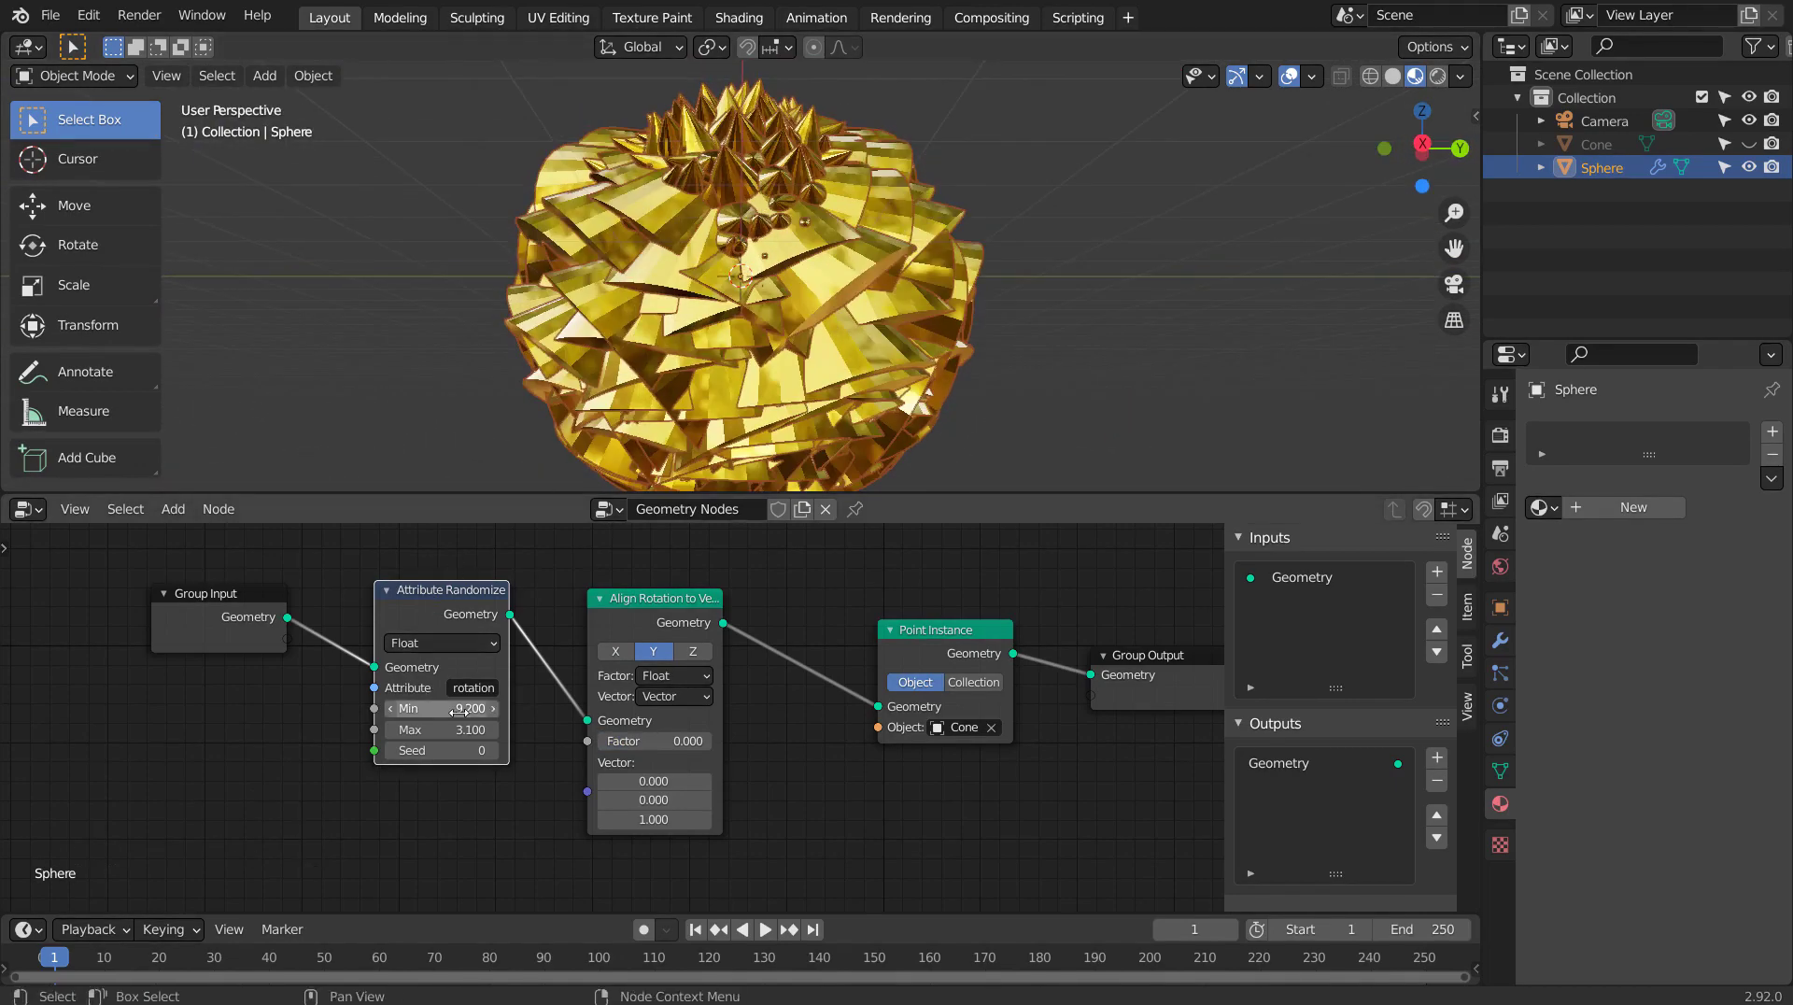
Step: Set the Attribute Randomize minimum to 17.300 and align the rotation on the X axis with a factor of 0.227
mouse_move(457, 711)
mouse_down()
mouse_move(346, 711)
mouse_move(541, 712)
mouse_move(325, 712)
mouse_move(694, 711)
mouse_move(479, 715)
mouse_up()
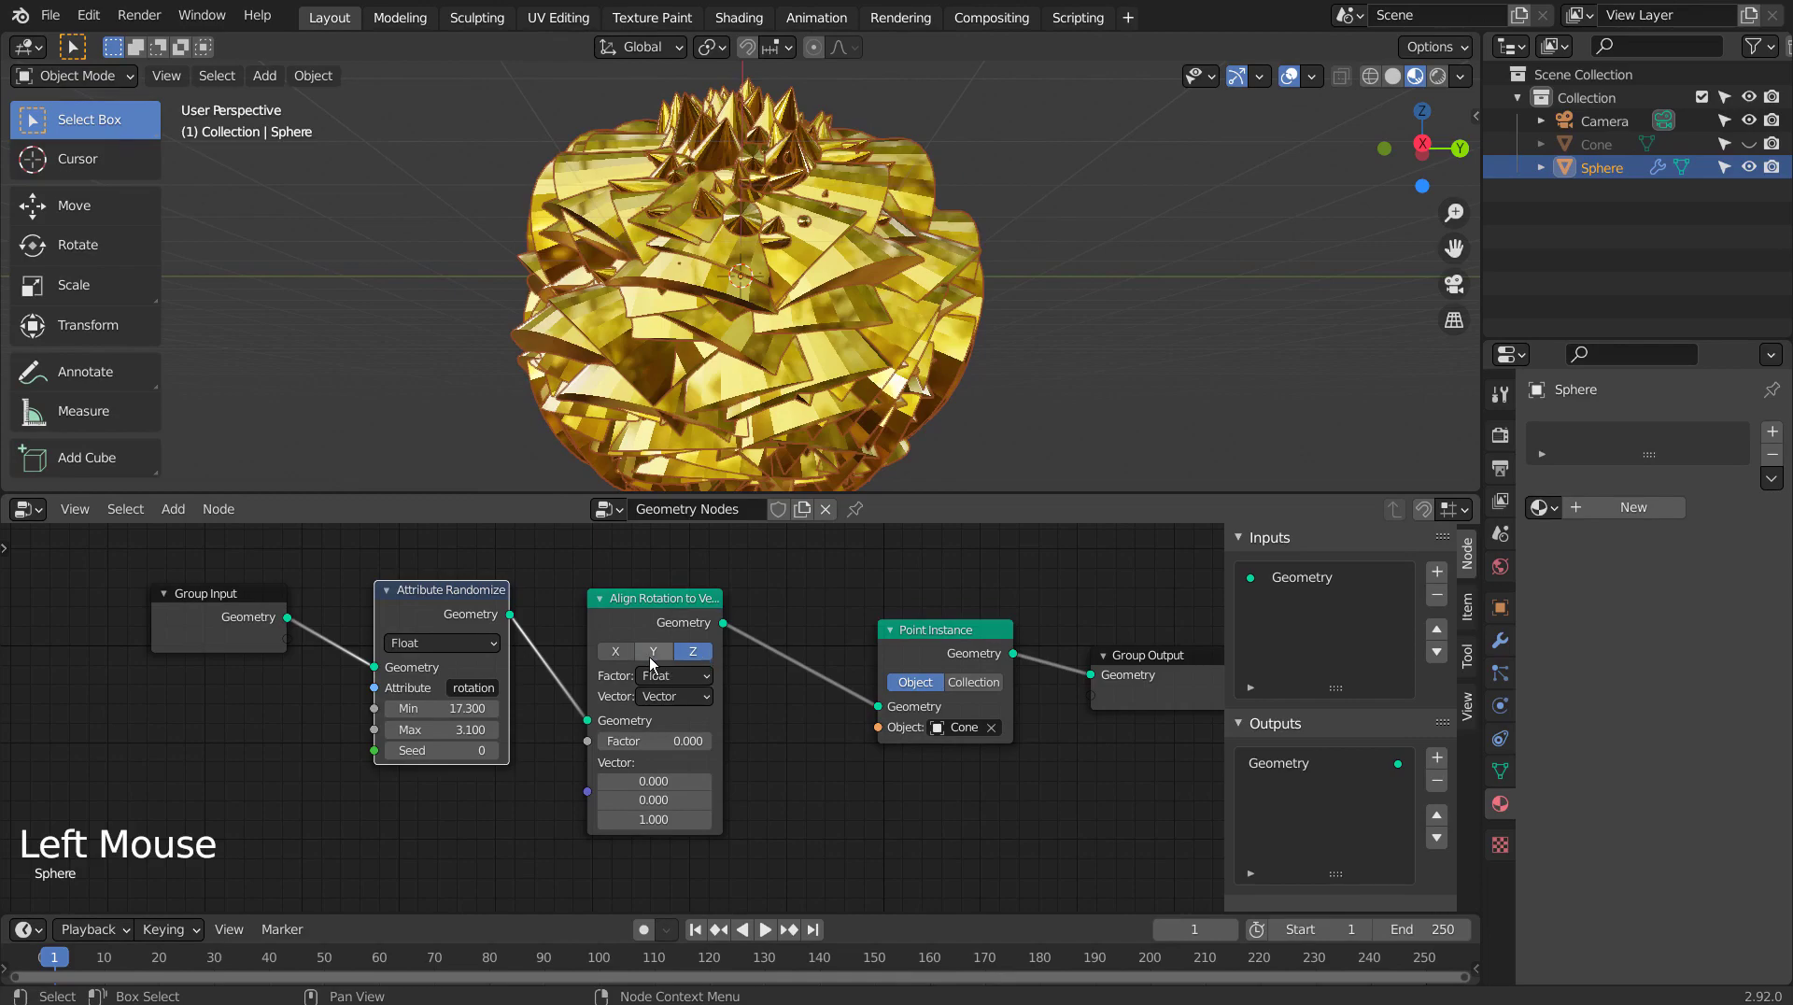
mouse_move(624, 744)
mouse_down()
mouse_move(711, 744)
mouse_move(600, 744)
mouse_move(643, 744)
mouse_move(624, 744)
mouse_up()
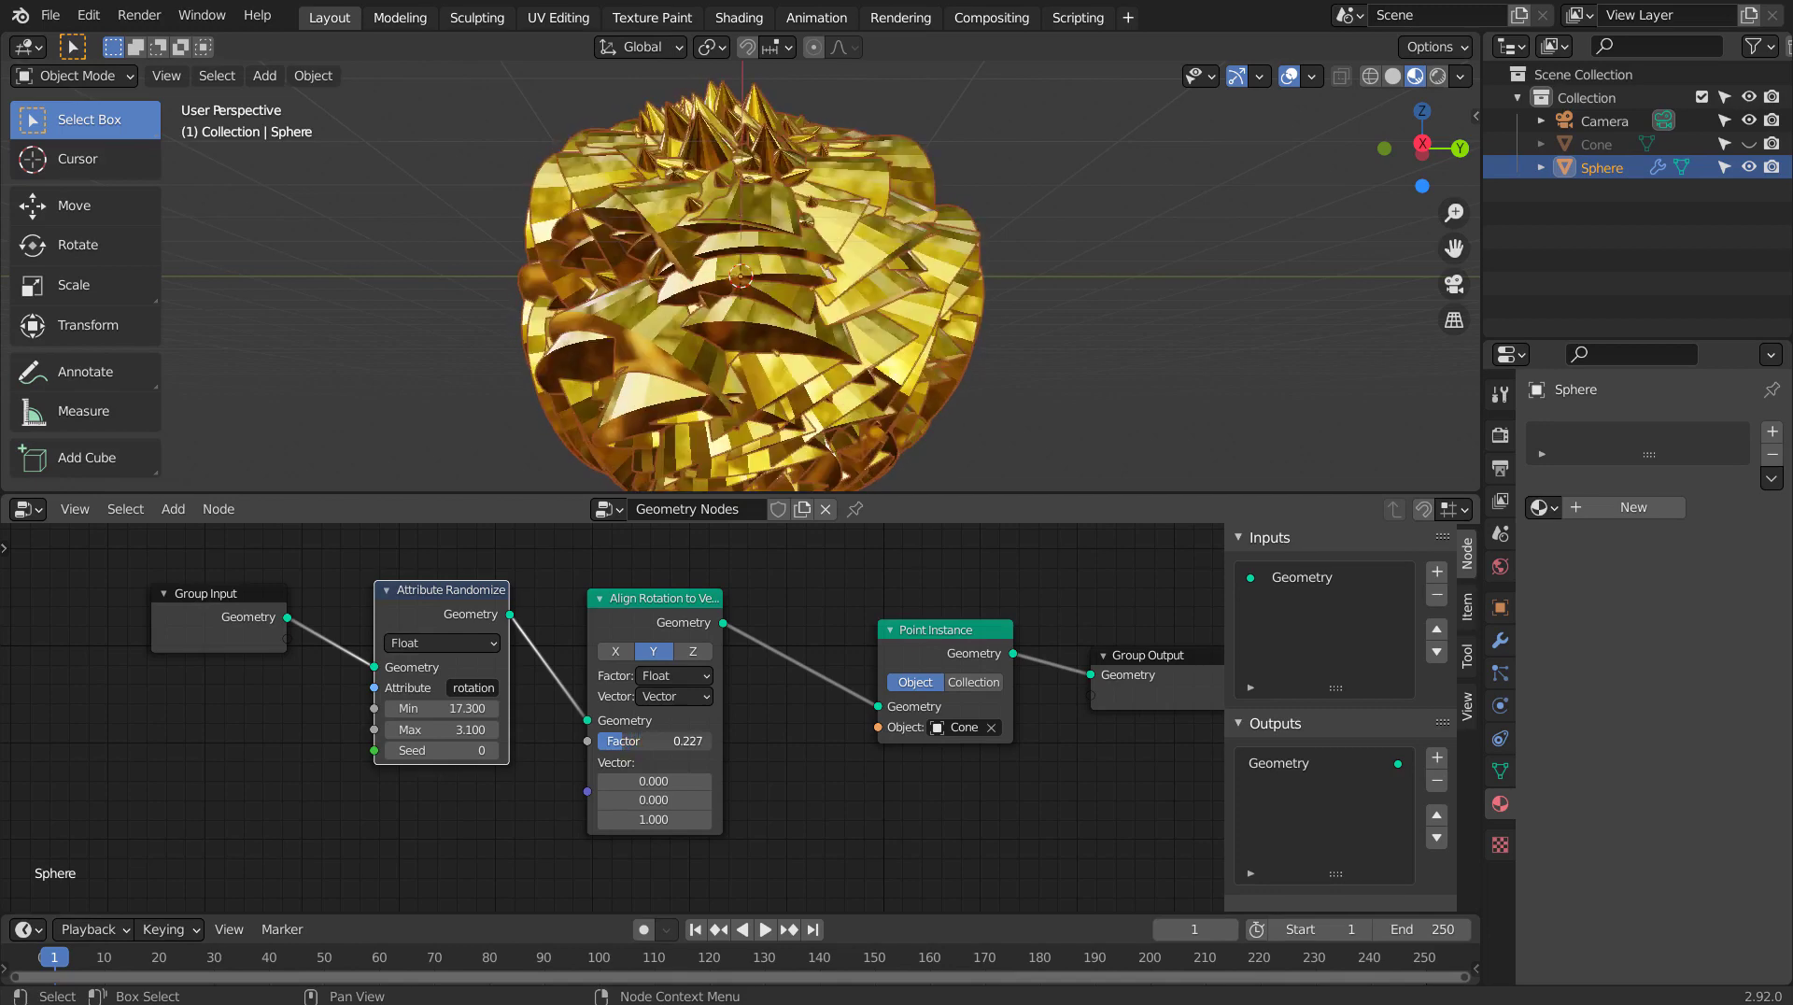
click(616, 652)
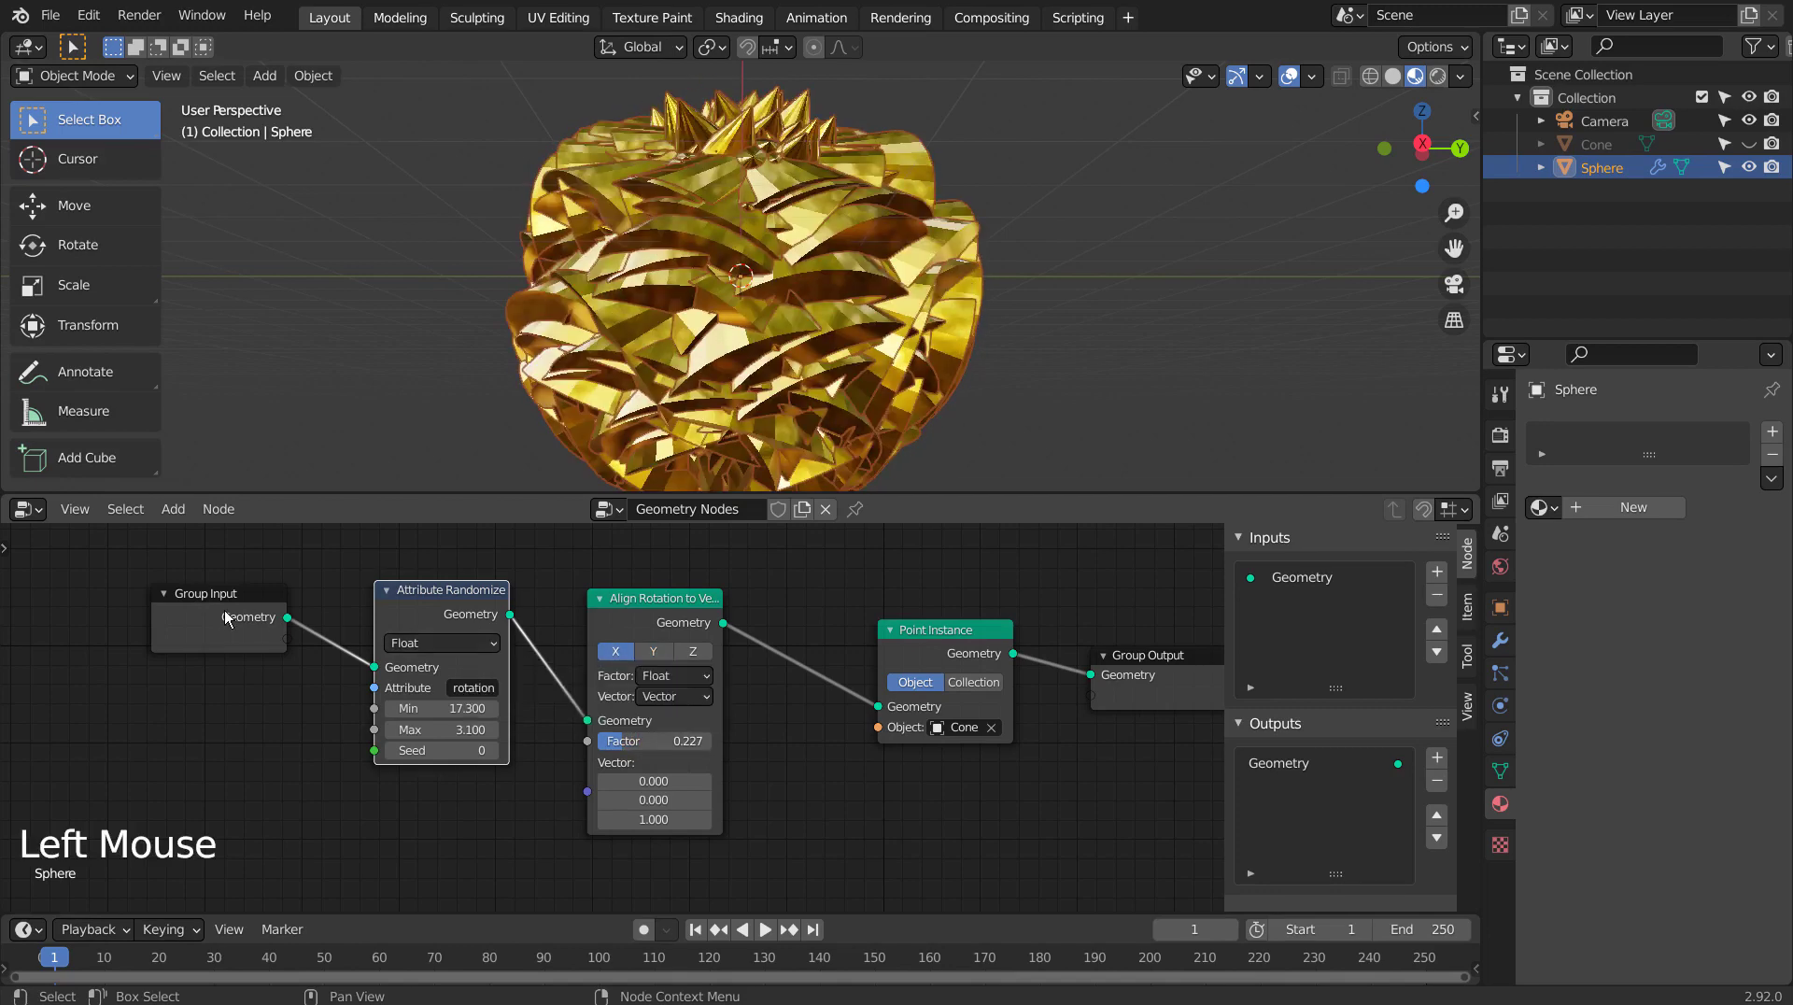
Step: Move Group Input farther away and insert a Point Distribute node between it and Attribute Randomize
drag(202, 596, 3, 579)
key(shift+a)
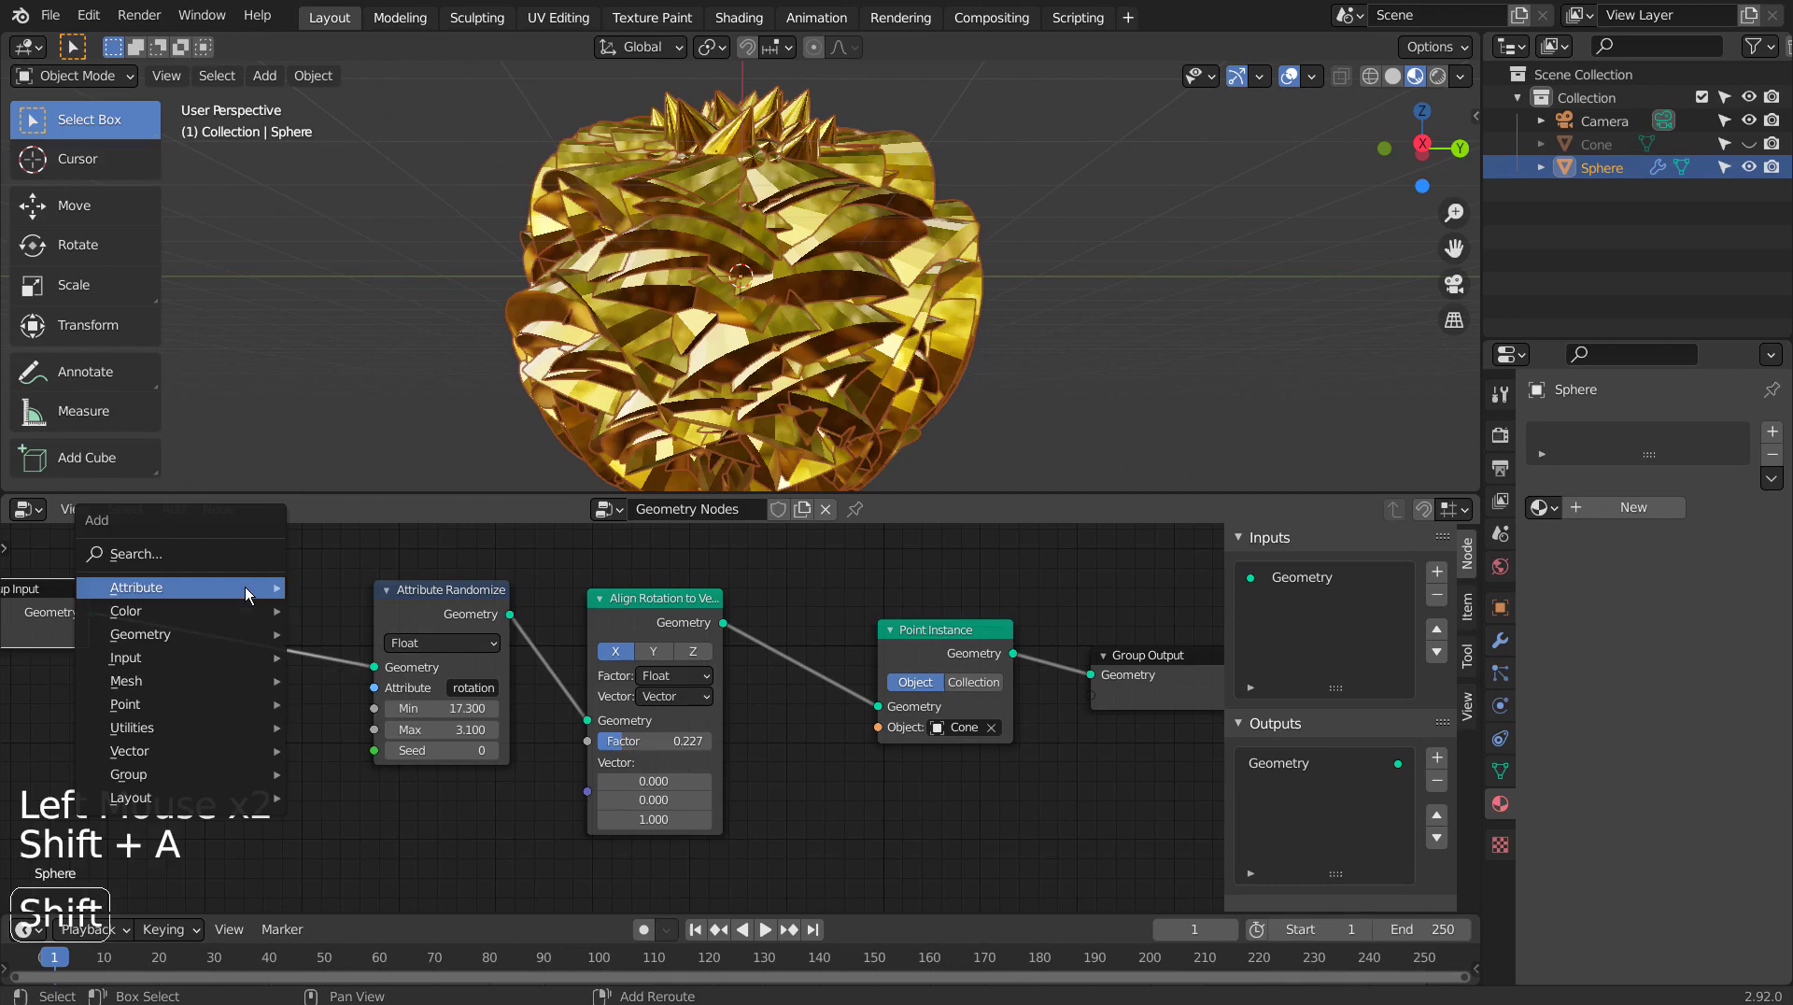
mouse_move(233, 699)
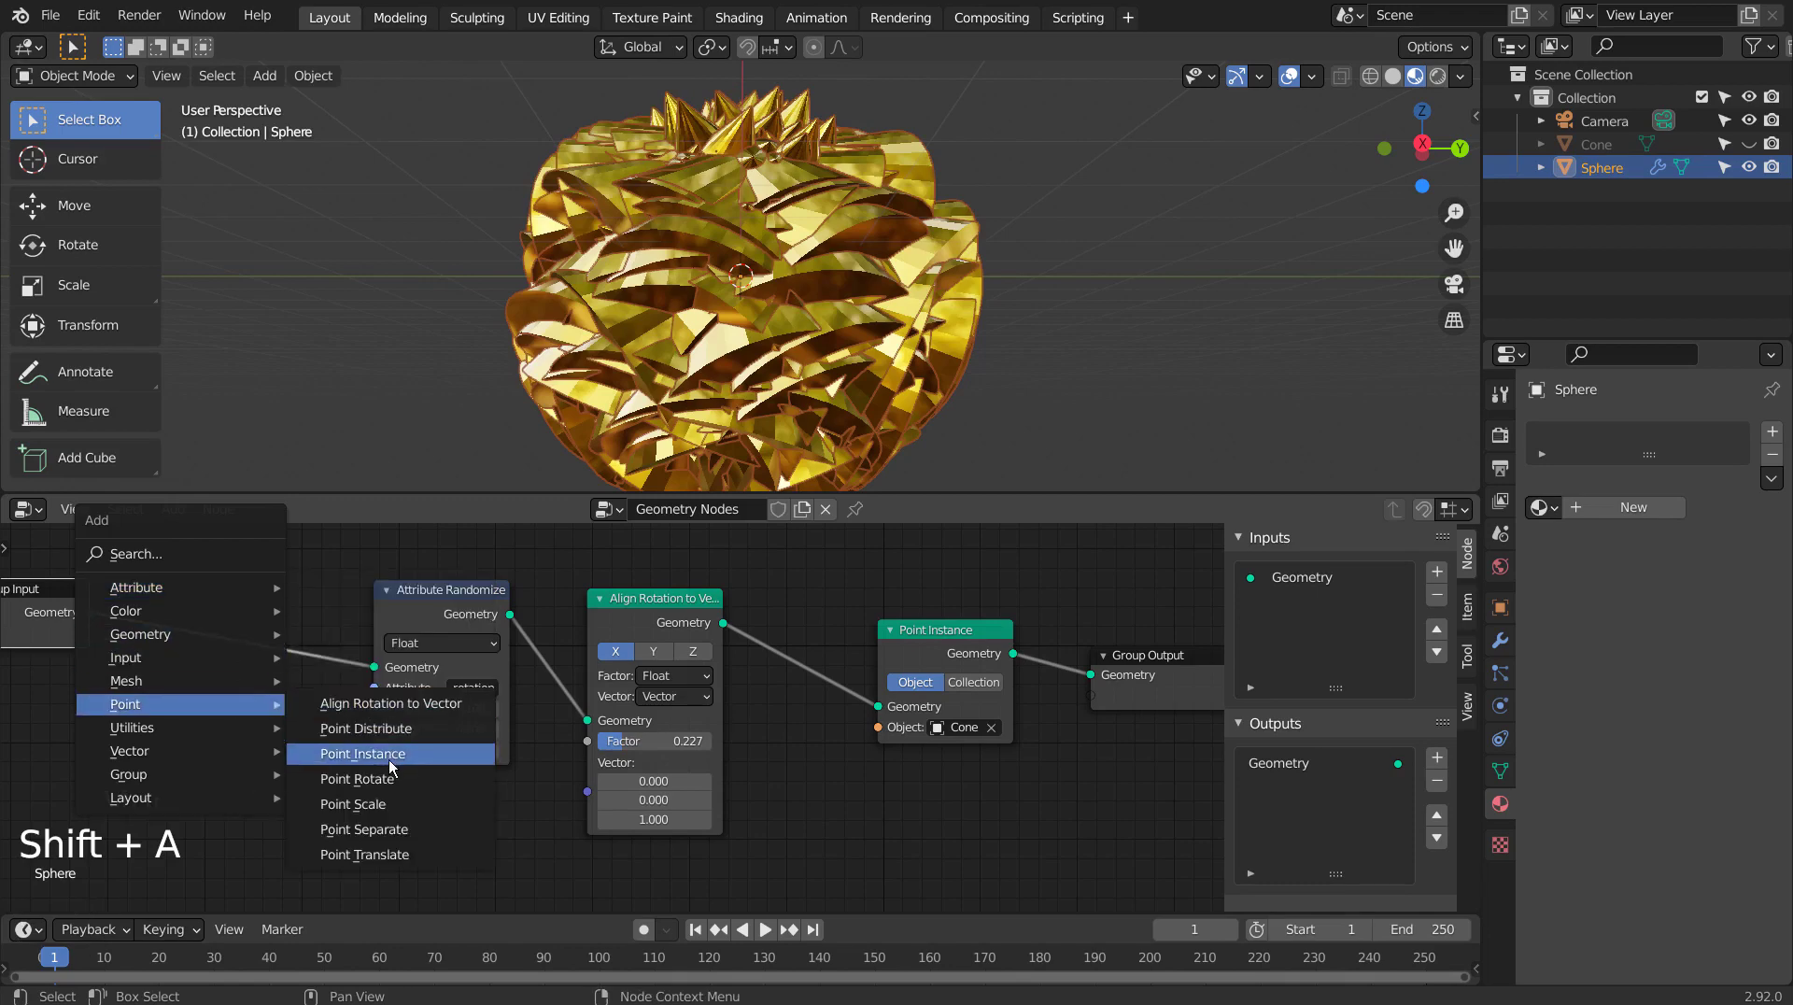
click(438, 730)
click(199, 609)
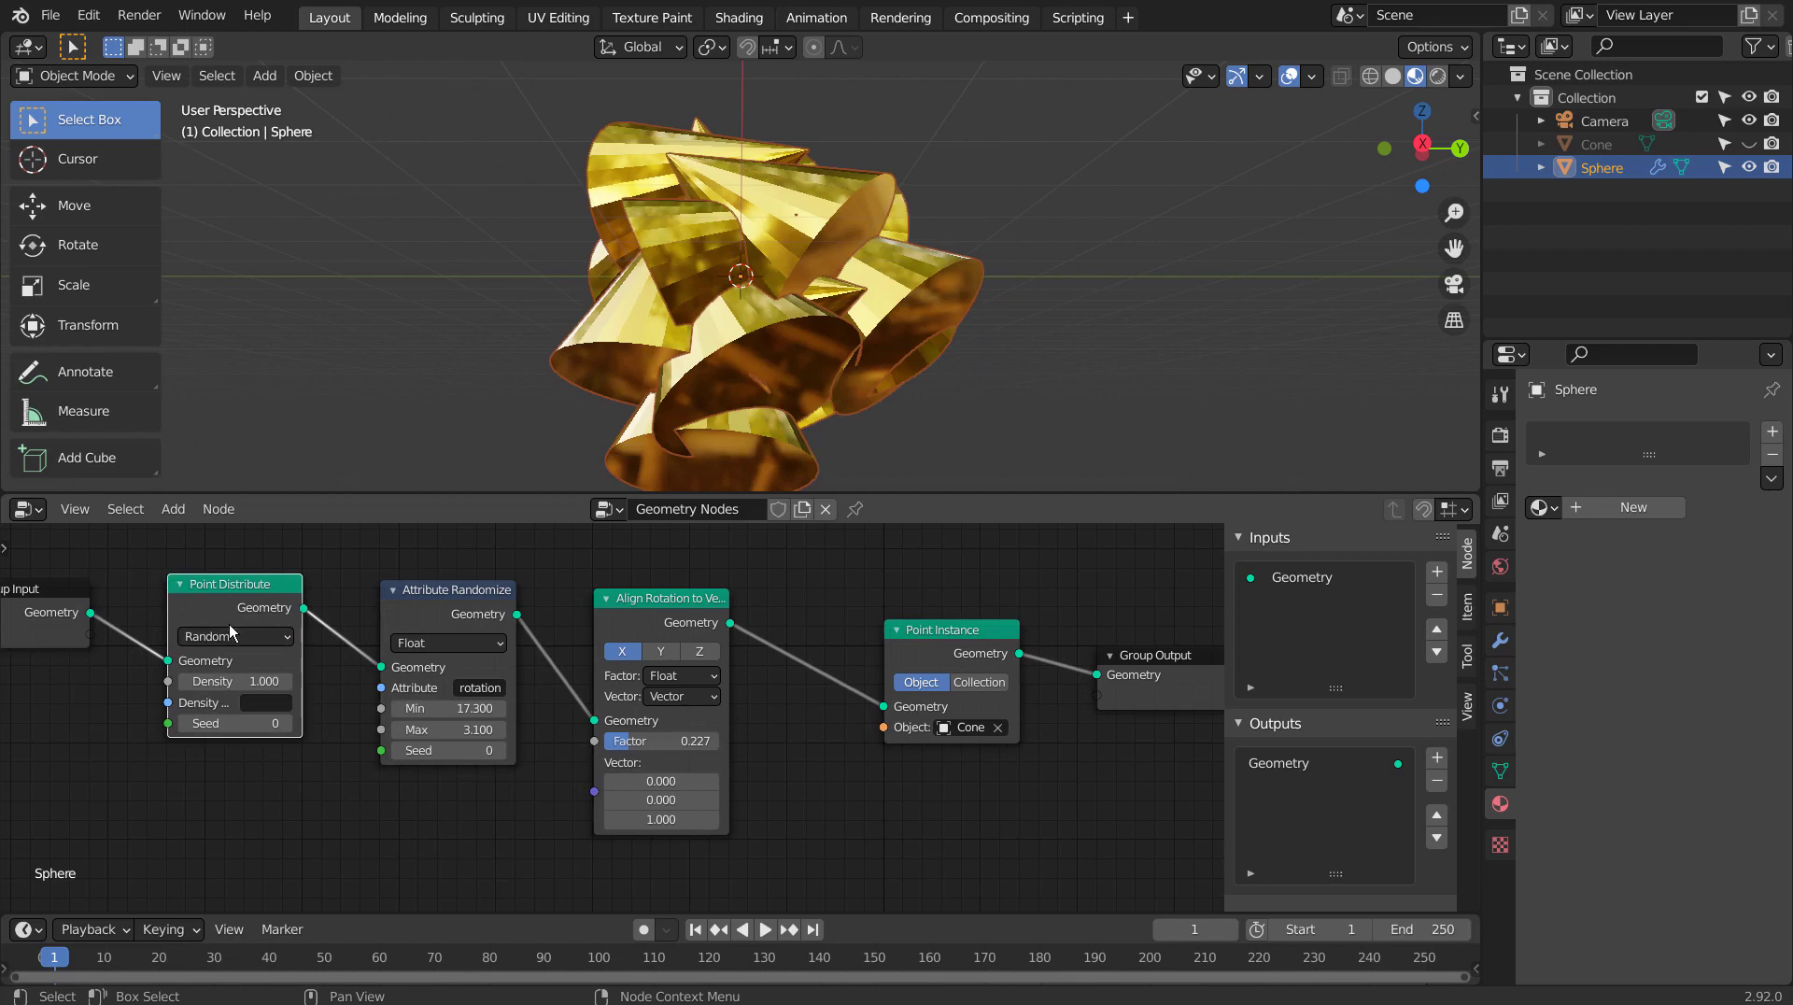
Step: Switch Point Distribute to Poisson Disk with a distance of 2.600 and a density of 1.600, and shift Group Input slightly
mouse_move(233, 681)
mouse_down()
mouse_move(299, 680)
mouse_move(262, 681)
mouse_up()
click(268, 643)
click(260, 672)
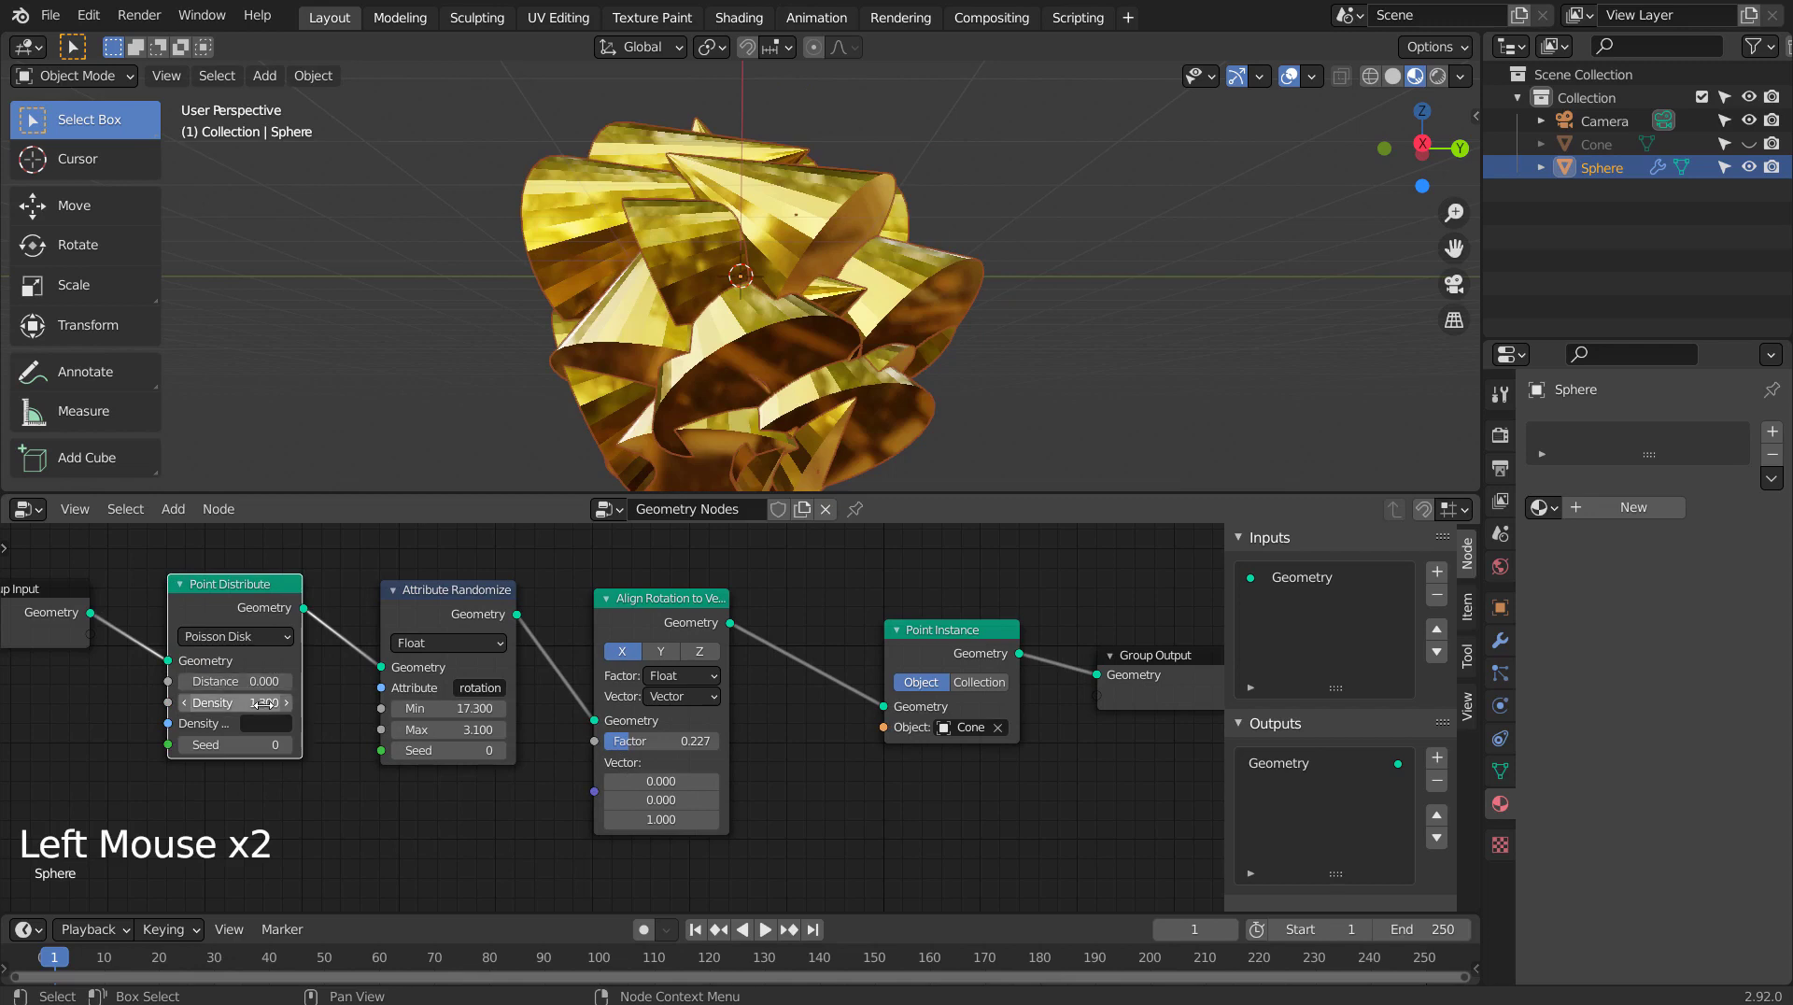
drag(264, 702, 275, 681)
shift+click(224, 702)
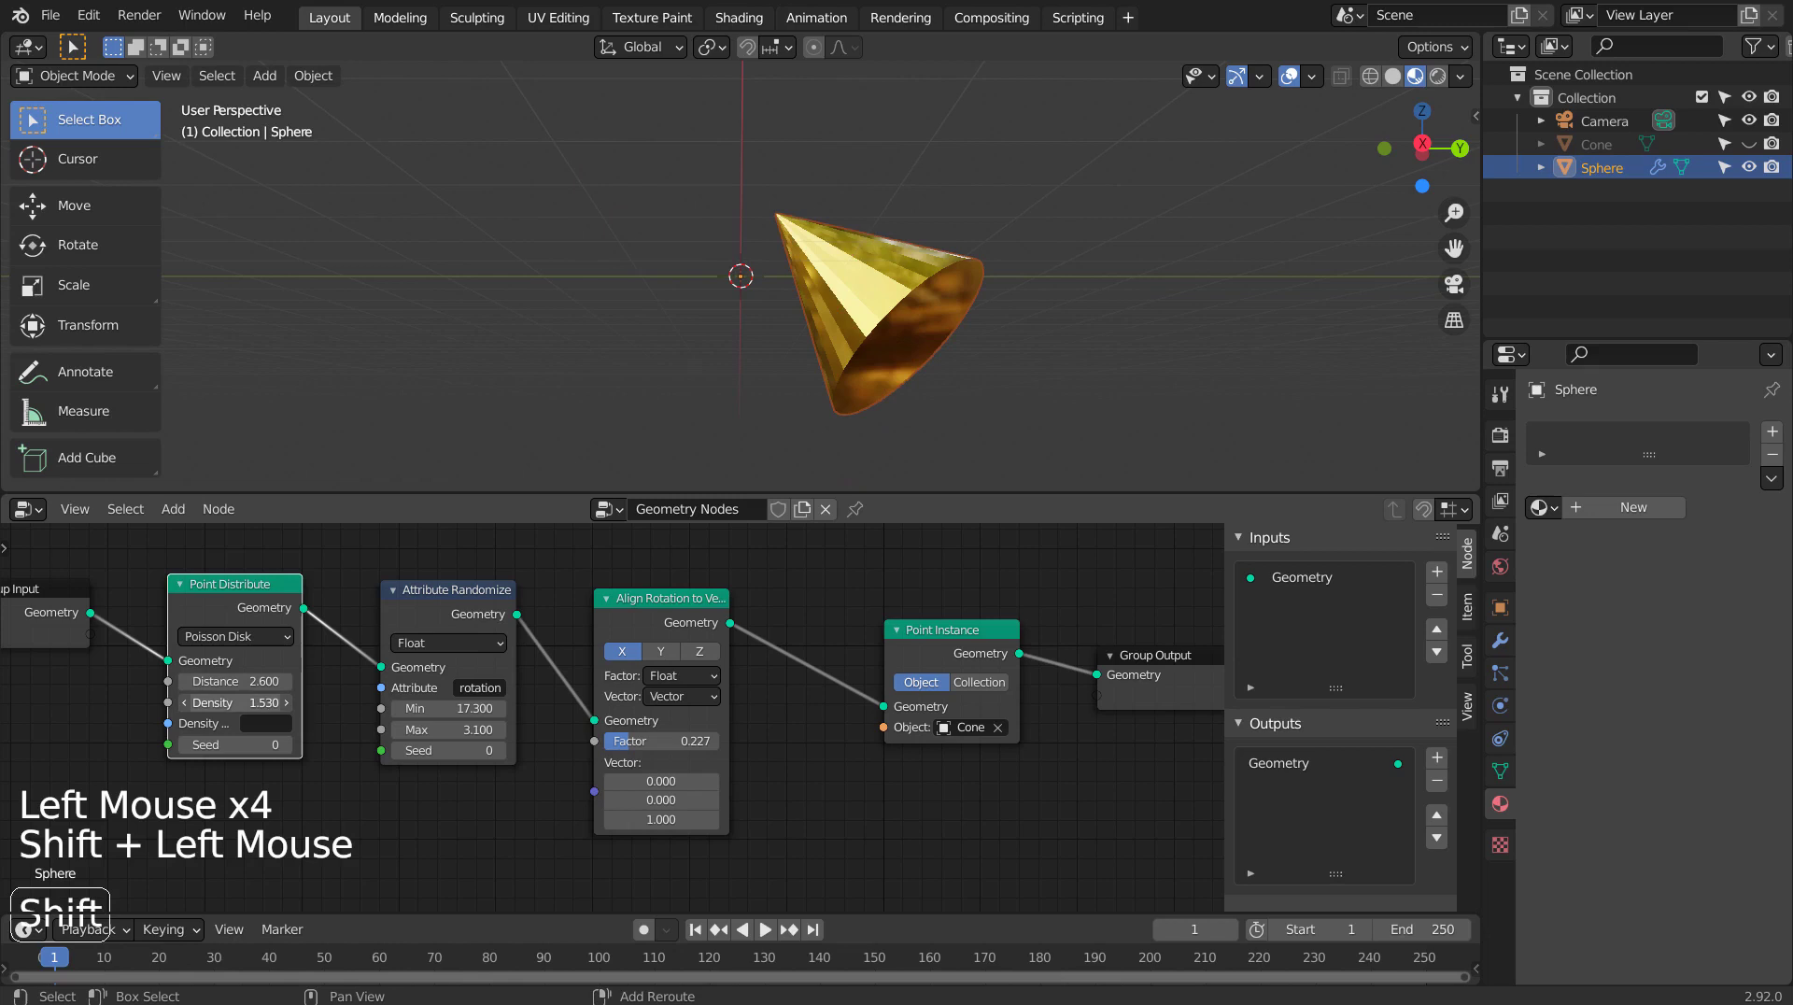
drag(52, 594, 45, 597)
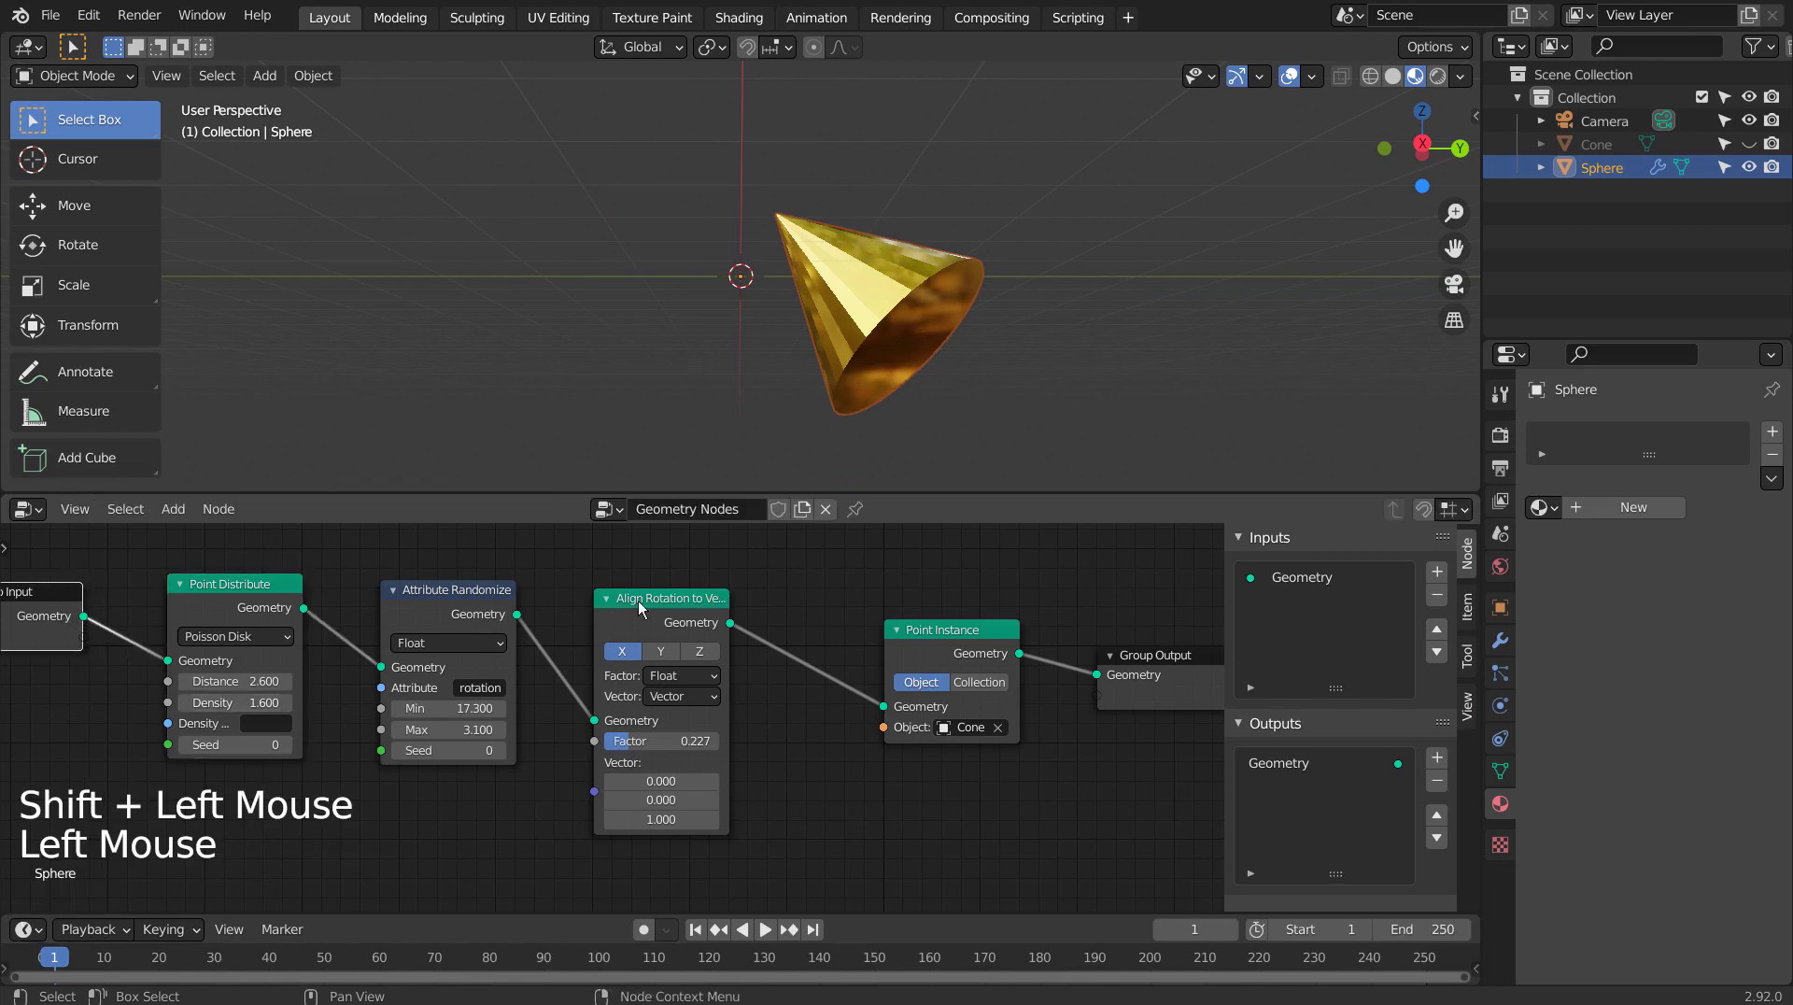
Step: Insert a Point Scale node between Align Rotation to Vector and Point Instance, using the Vector type
key(shift+a)
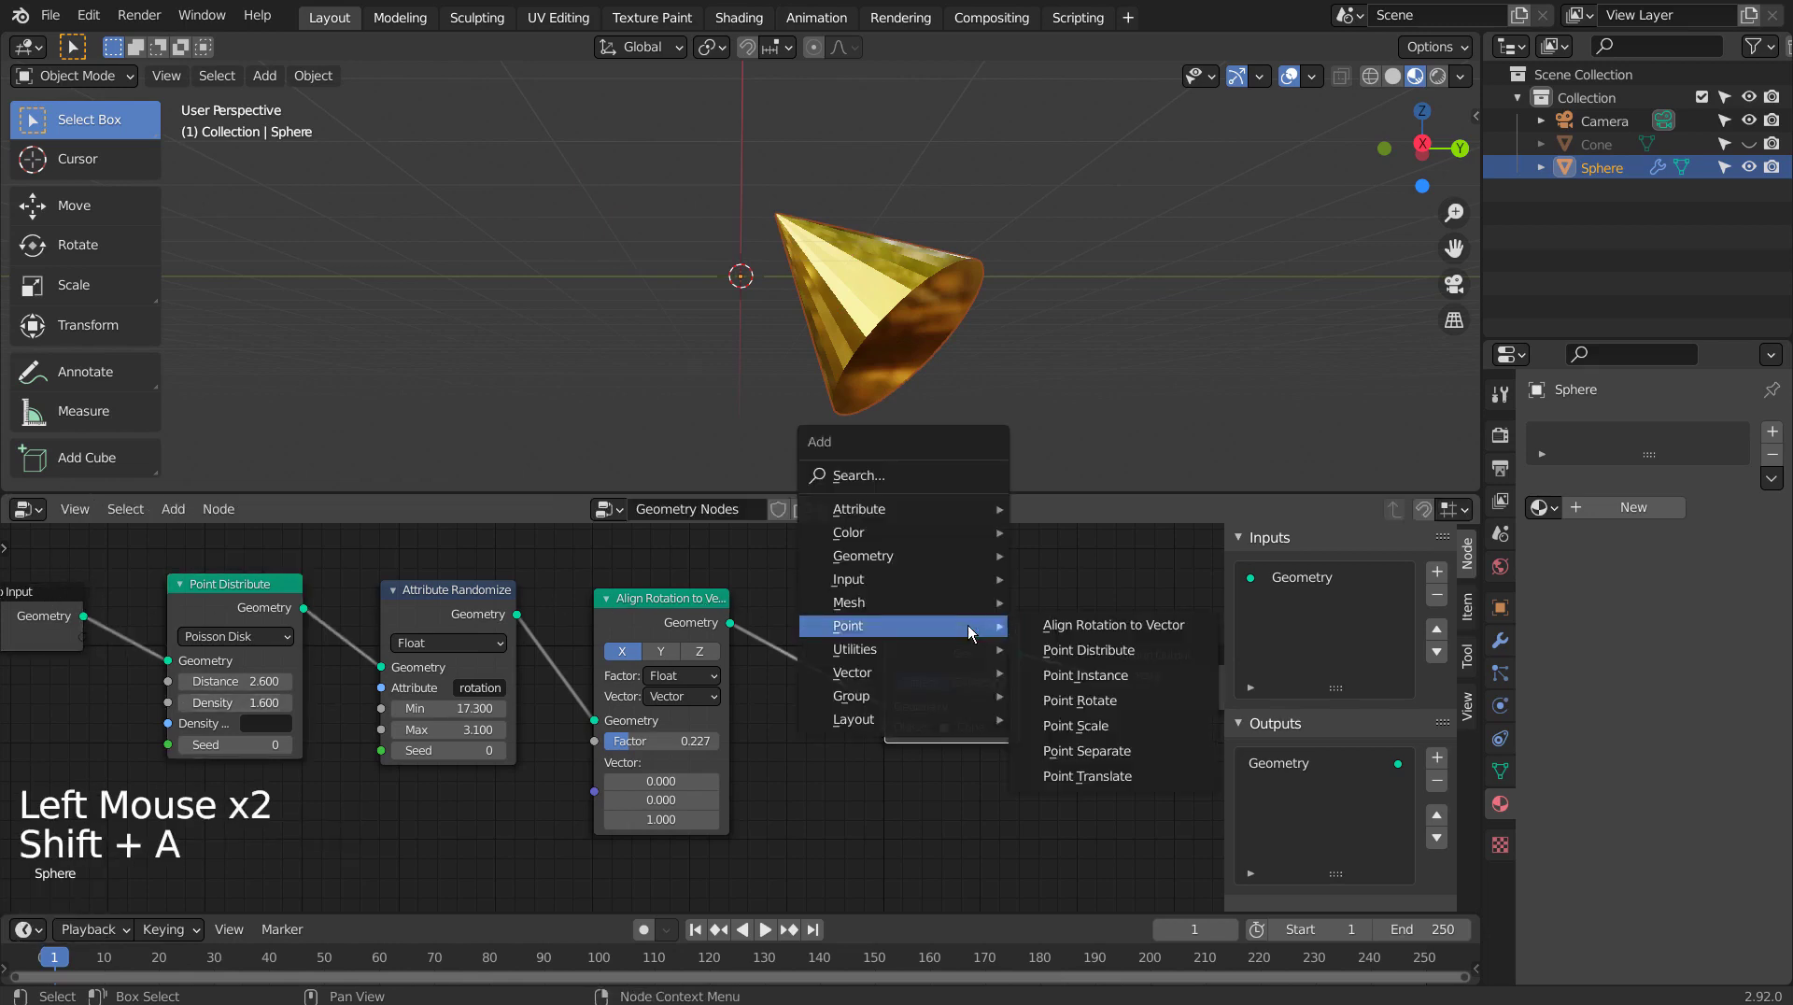
click(1074, 715)
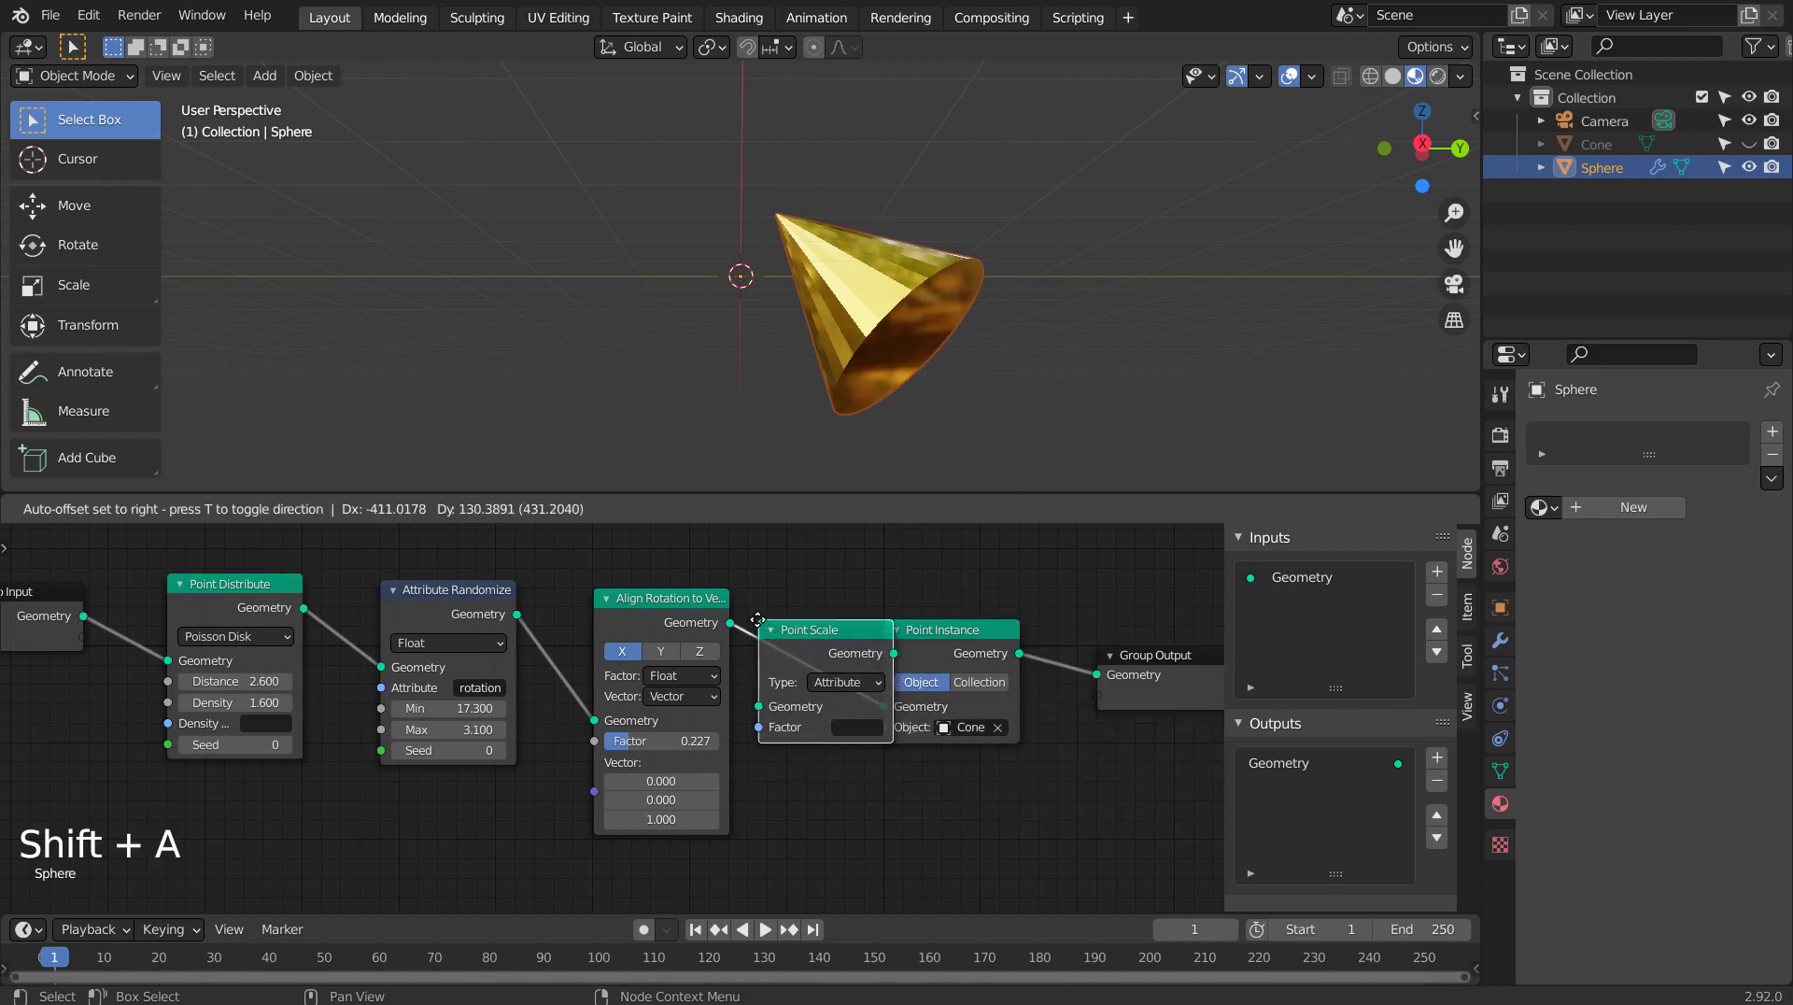
click(850, 684)
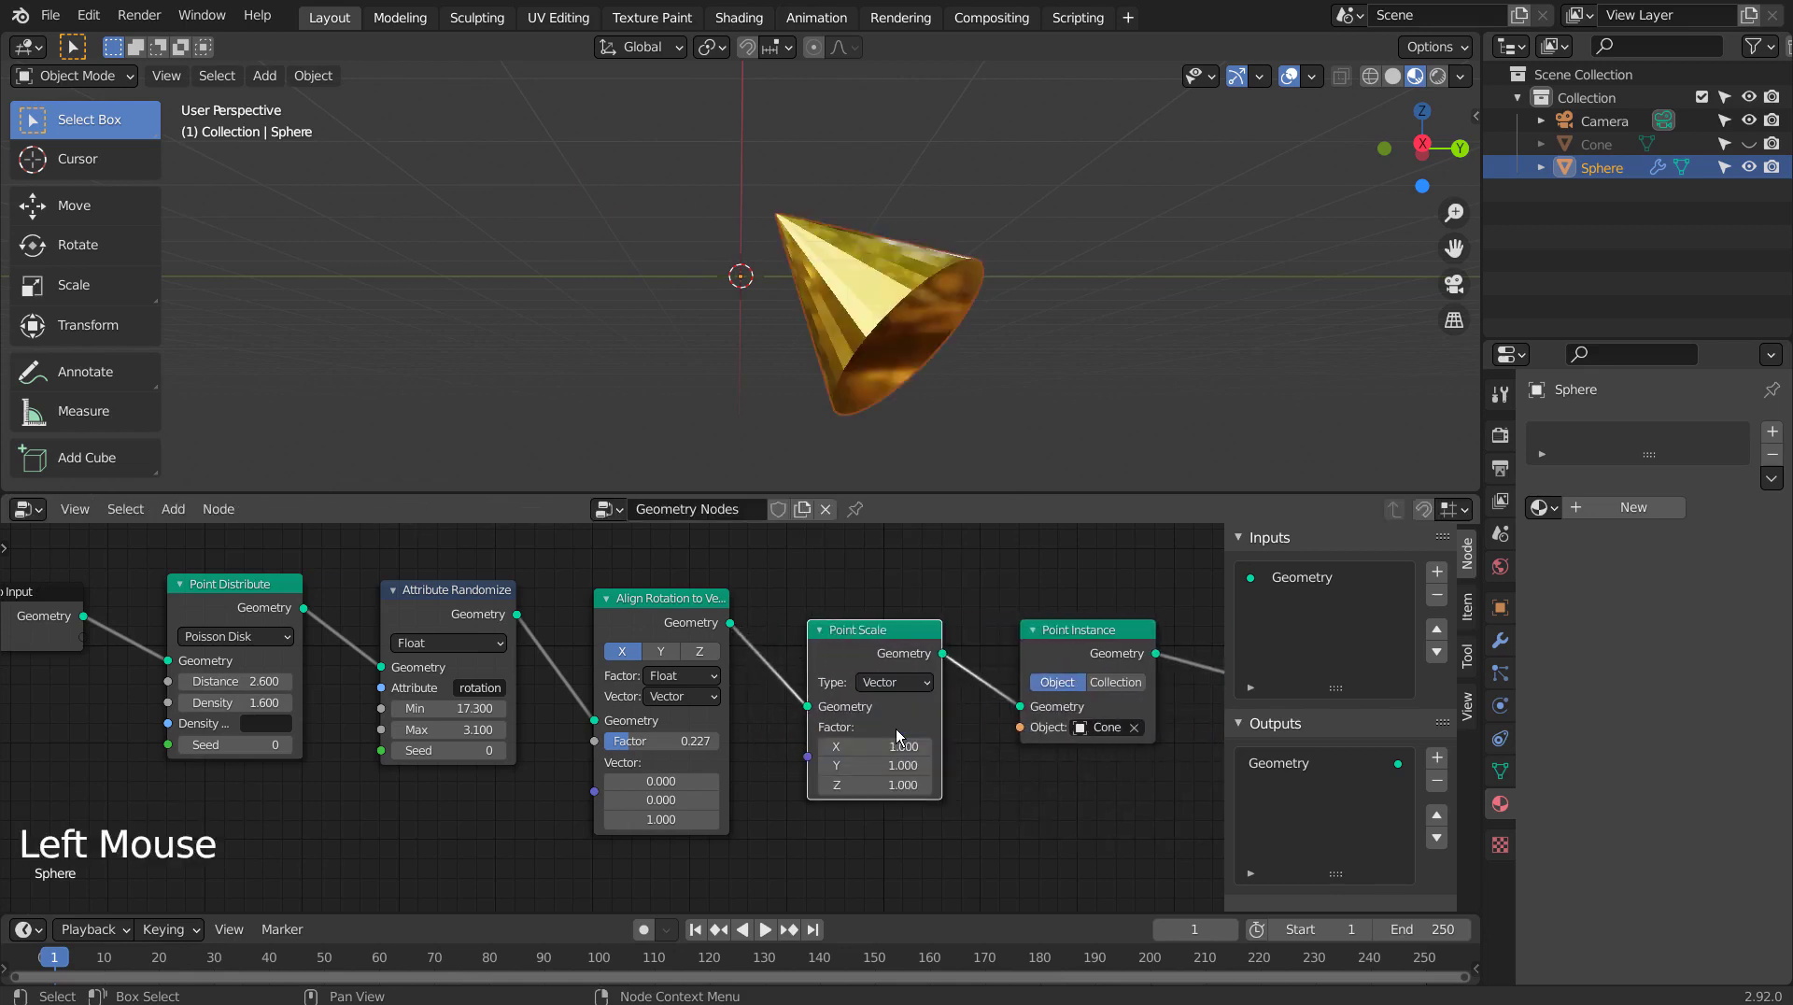
Step: Set the Point Scale node's X, Y and Z factors to 0.1
drag(907, 745, 840, 745)
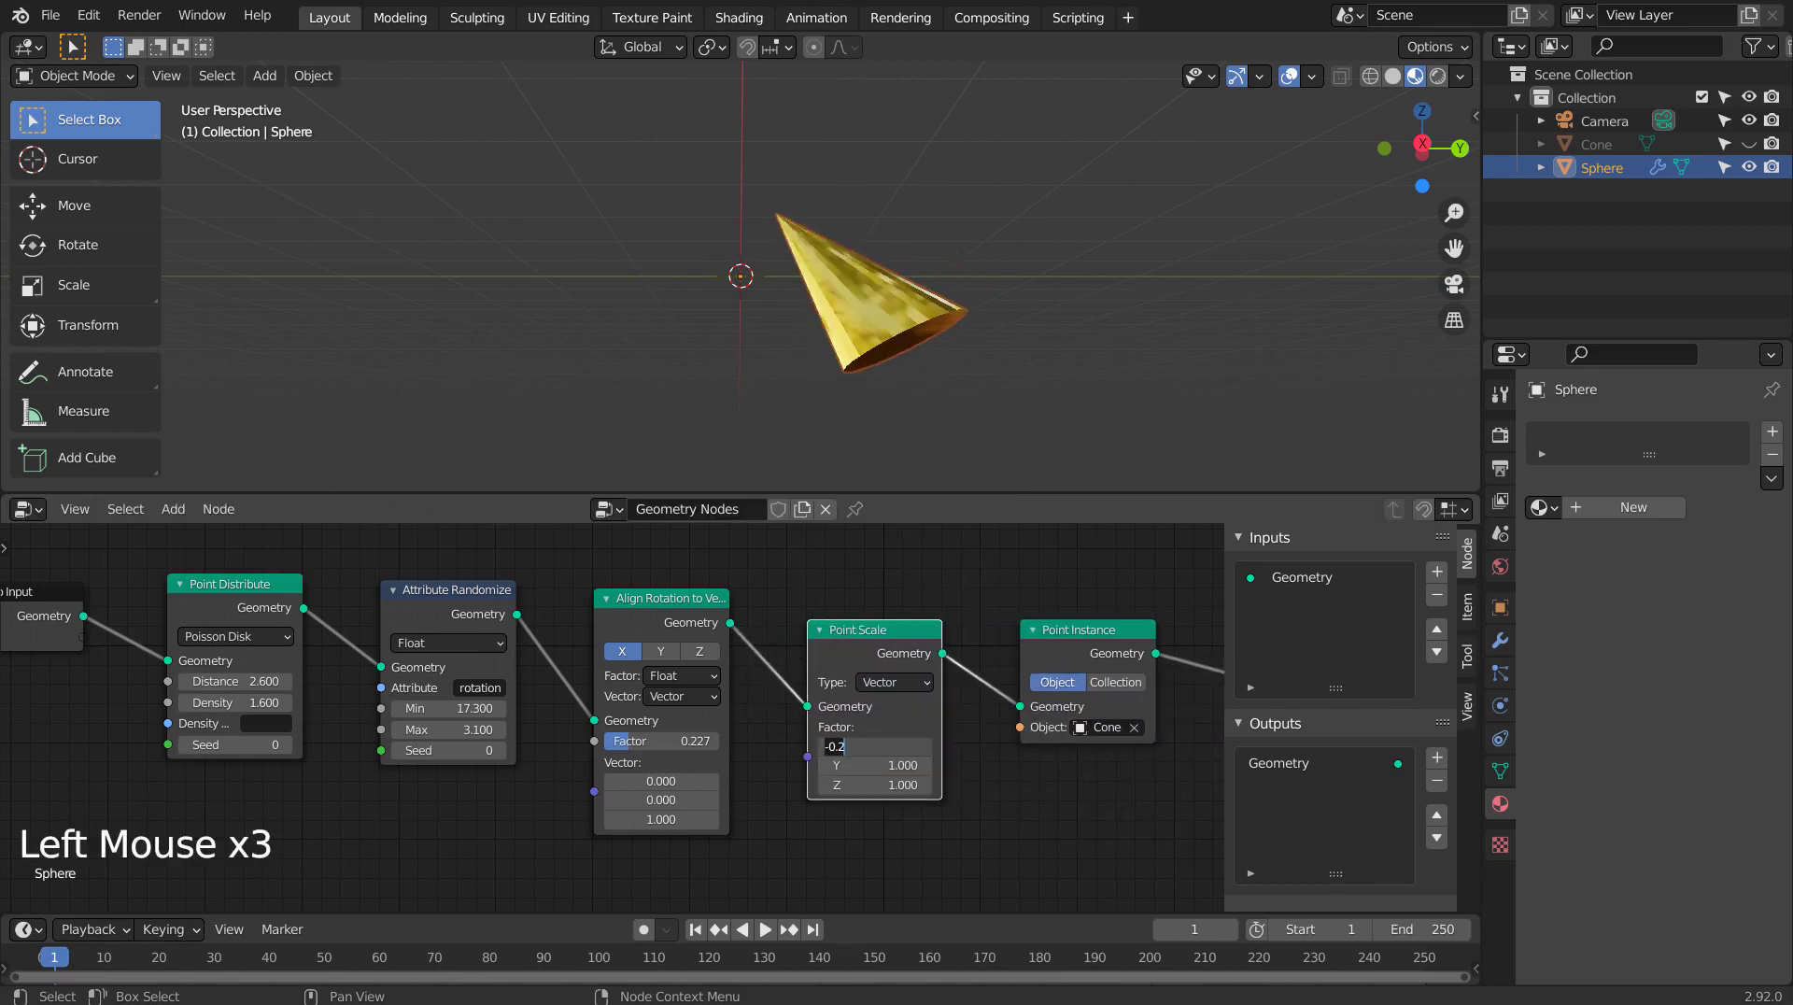
text(0.1)
key(Tab)
text(0.1)
key(Tab)
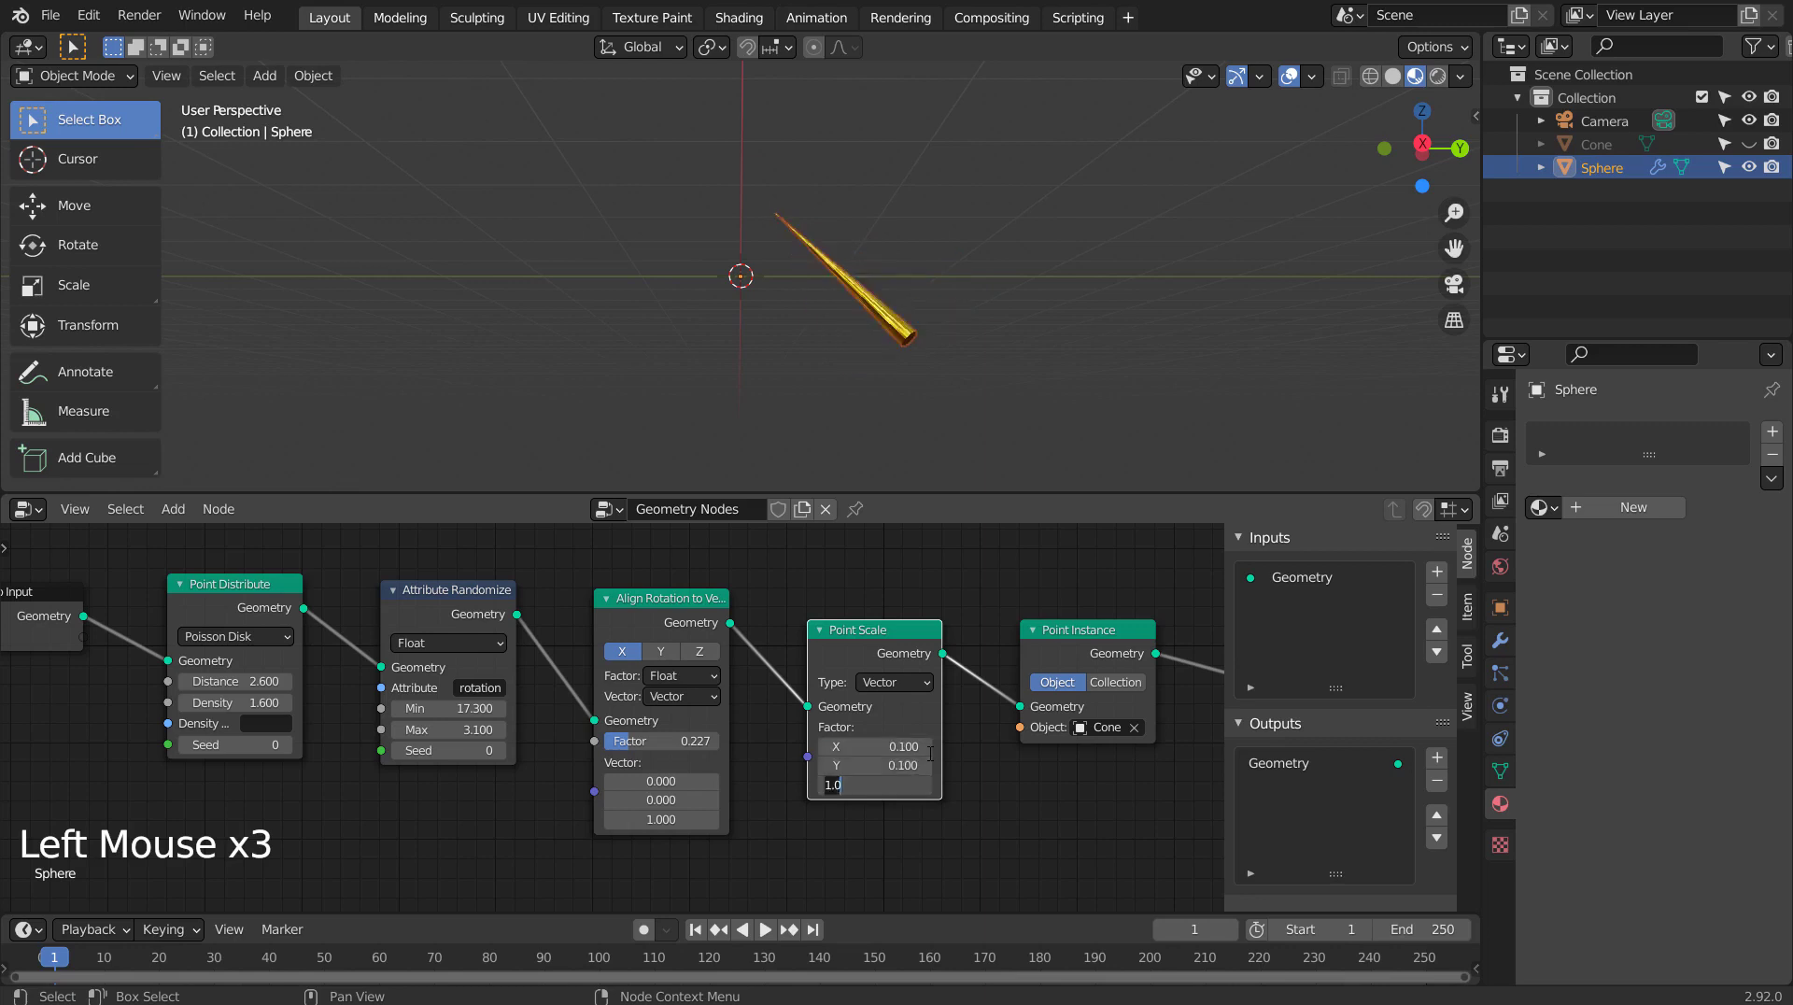
key(Return)
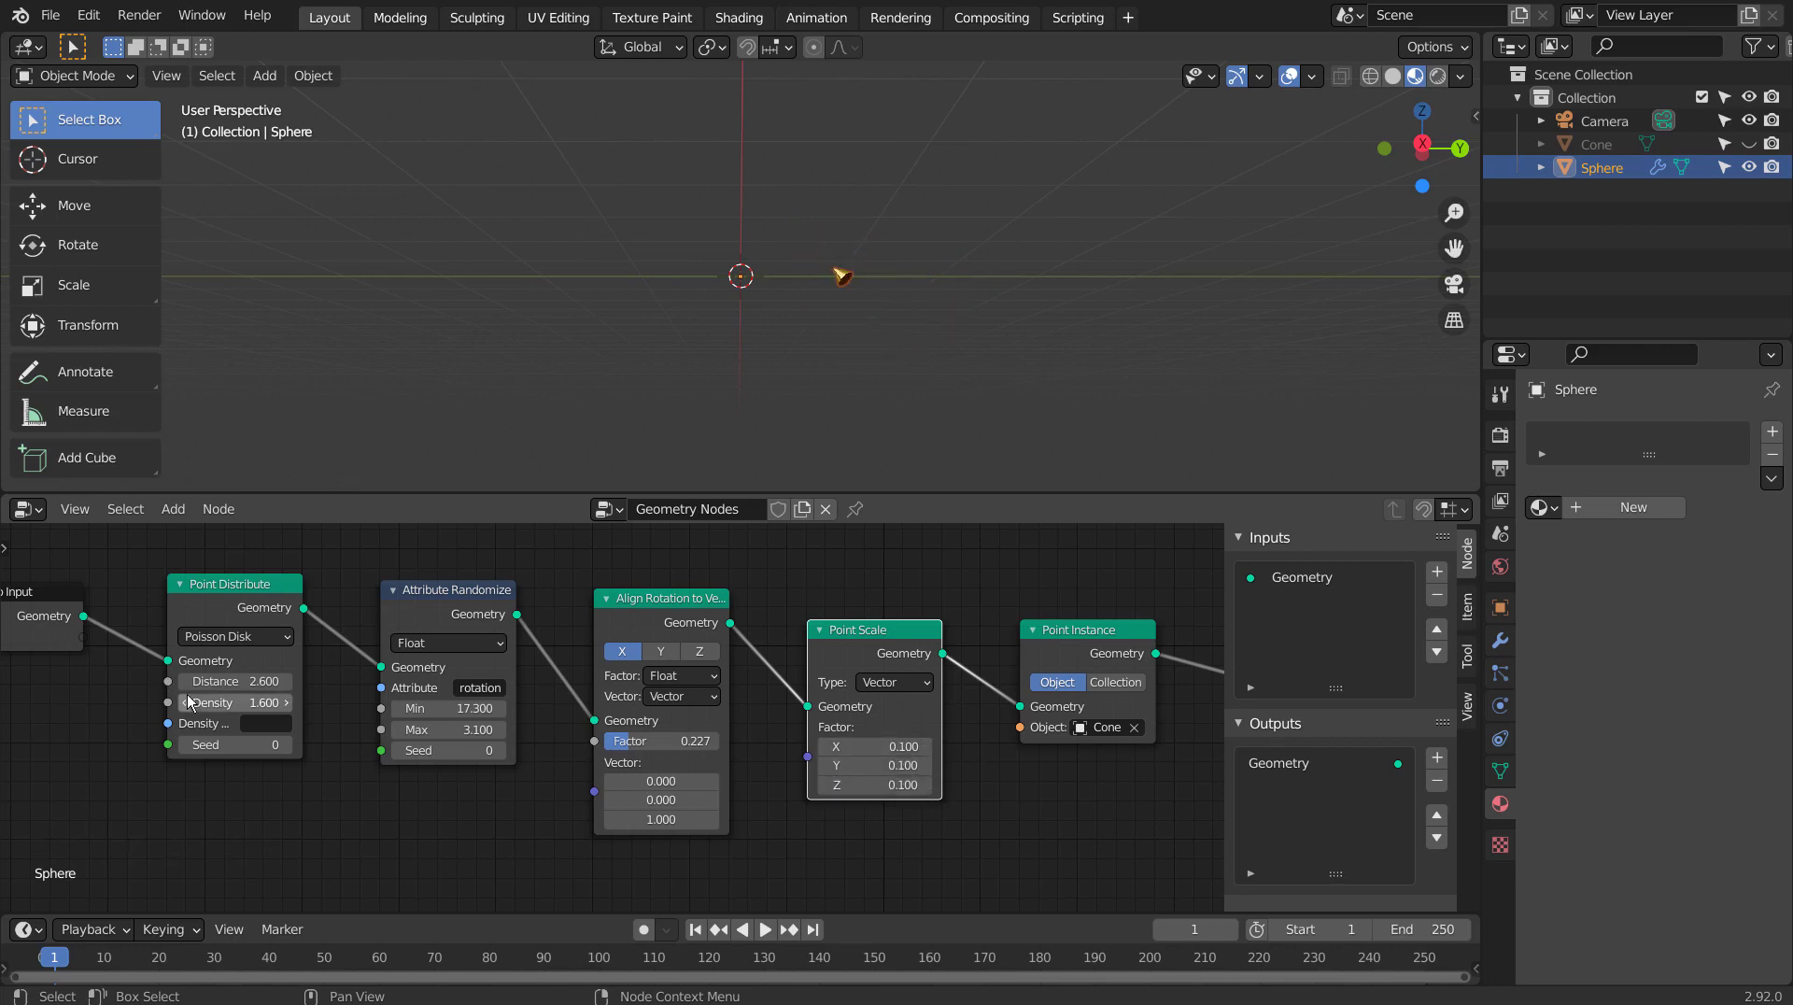
Step: Set the Point Distribute node's distance to 0.560 and density to 50.100
drag(211, 702, 286, 702)
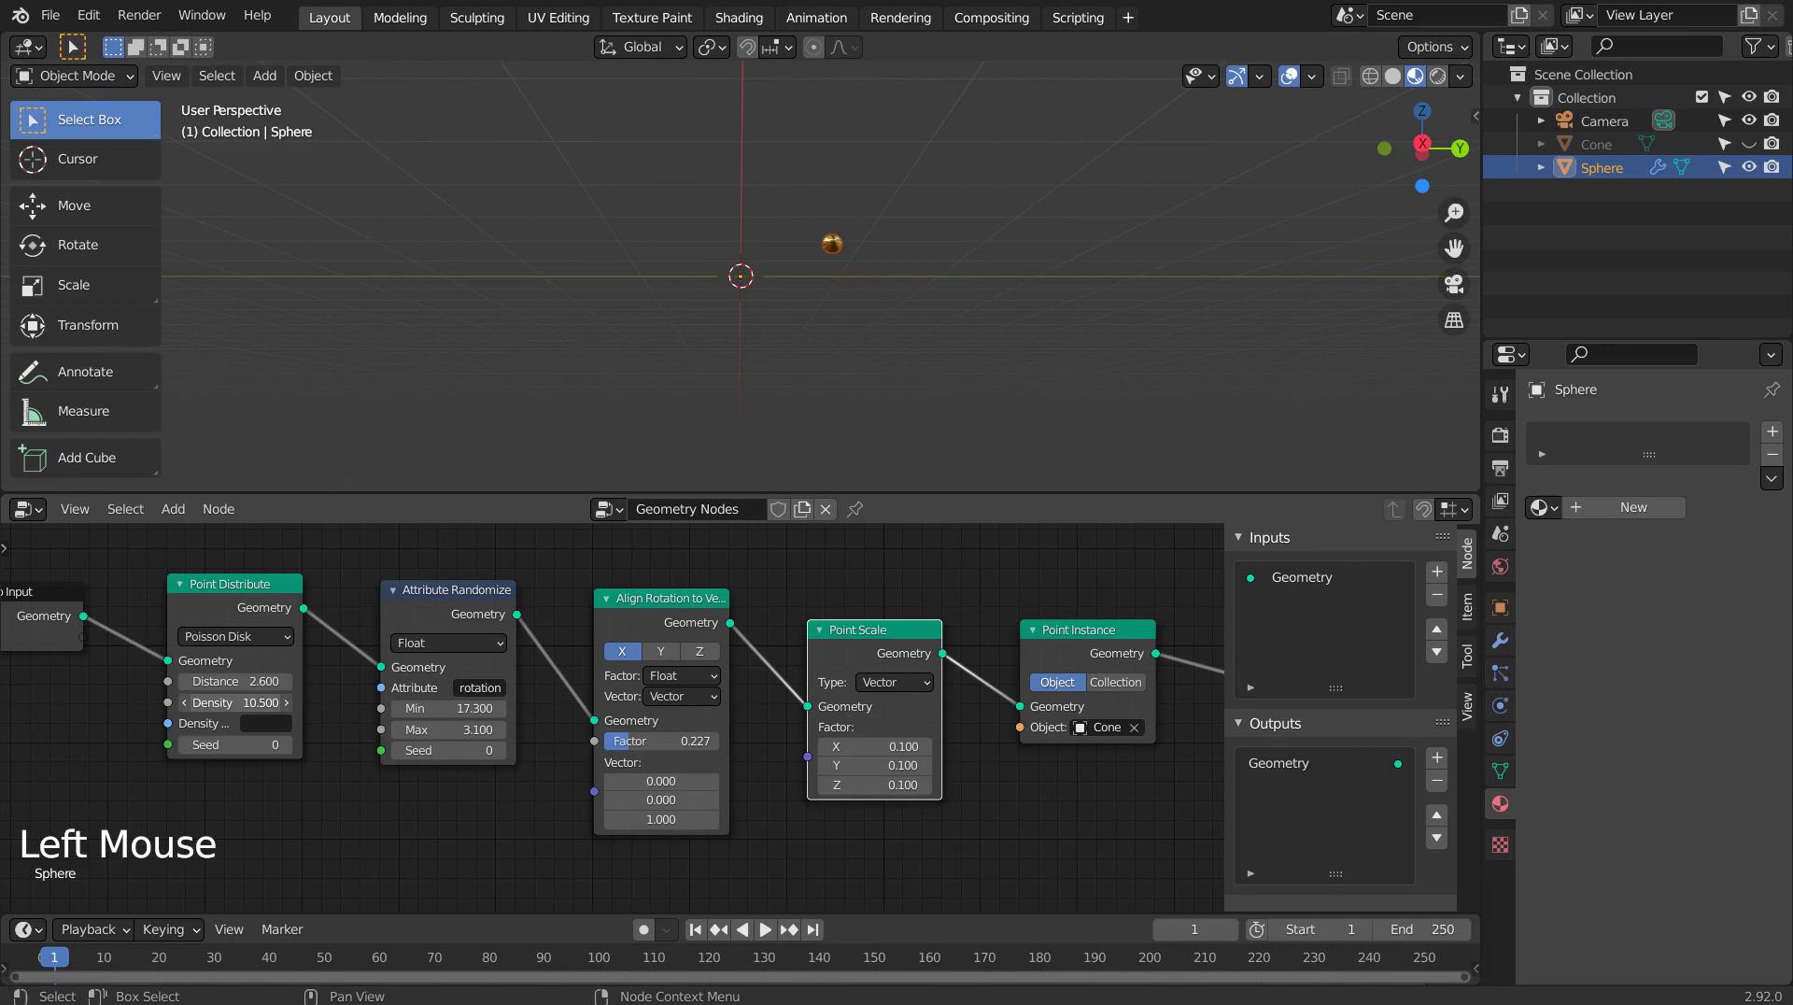
click(213, 681)
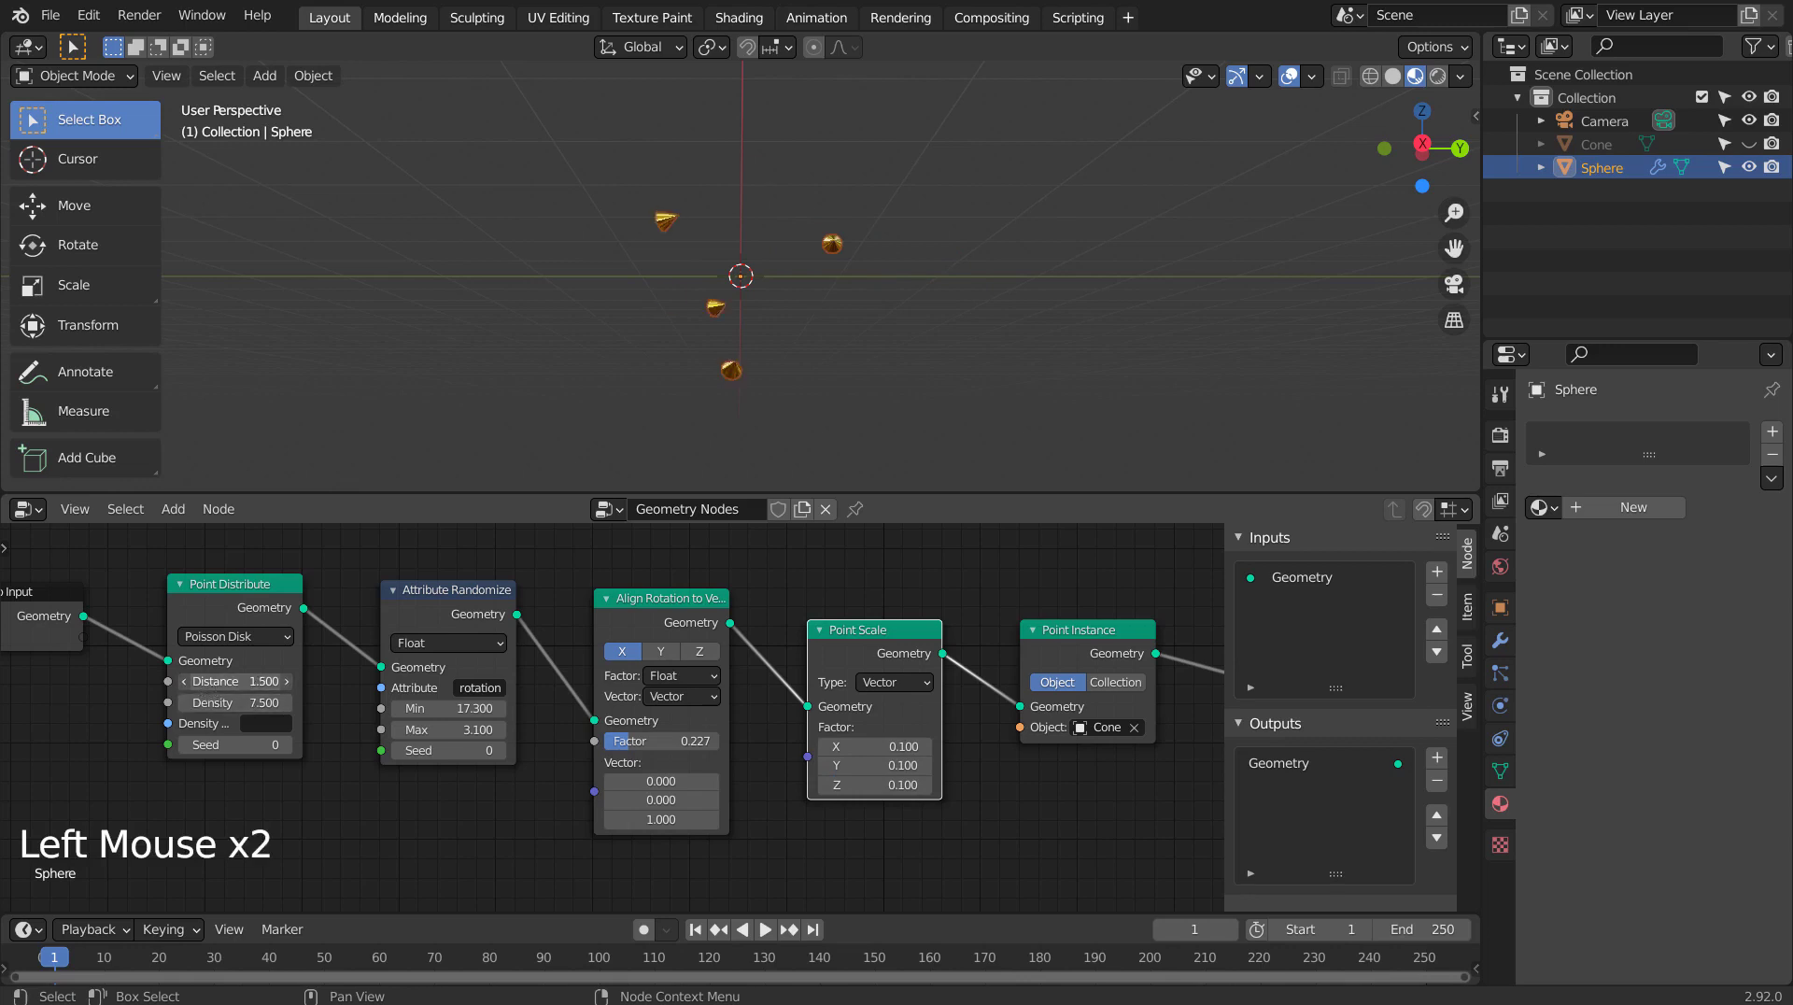
mouse_move(213, 681)
mouse_down()
mouse_move(168, 681)
mouse_move(263, 702)
mouse_move(219, 681)
mouse_up()
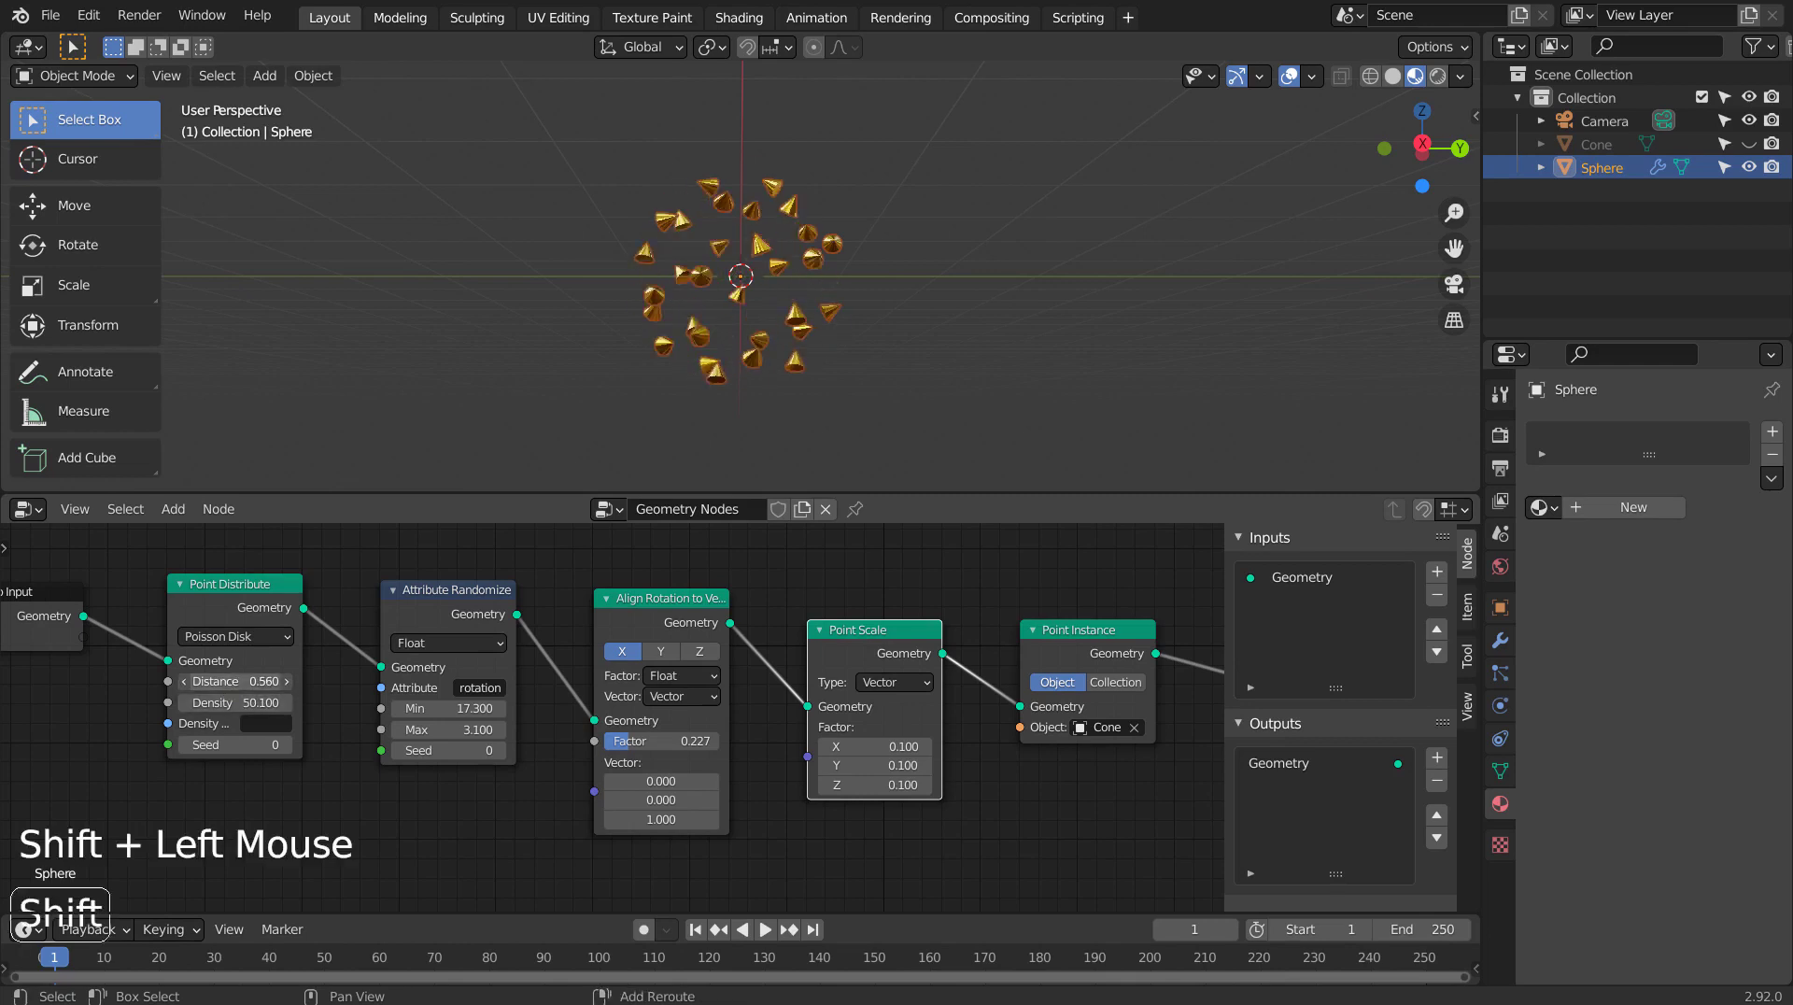
Step: Set the Attribute Randomize node's minimum to 4.200, maximum to 15.200 and seed to 106
scroll(772, 243, up, 5)
middle_drag(689, 340, 705, 459)
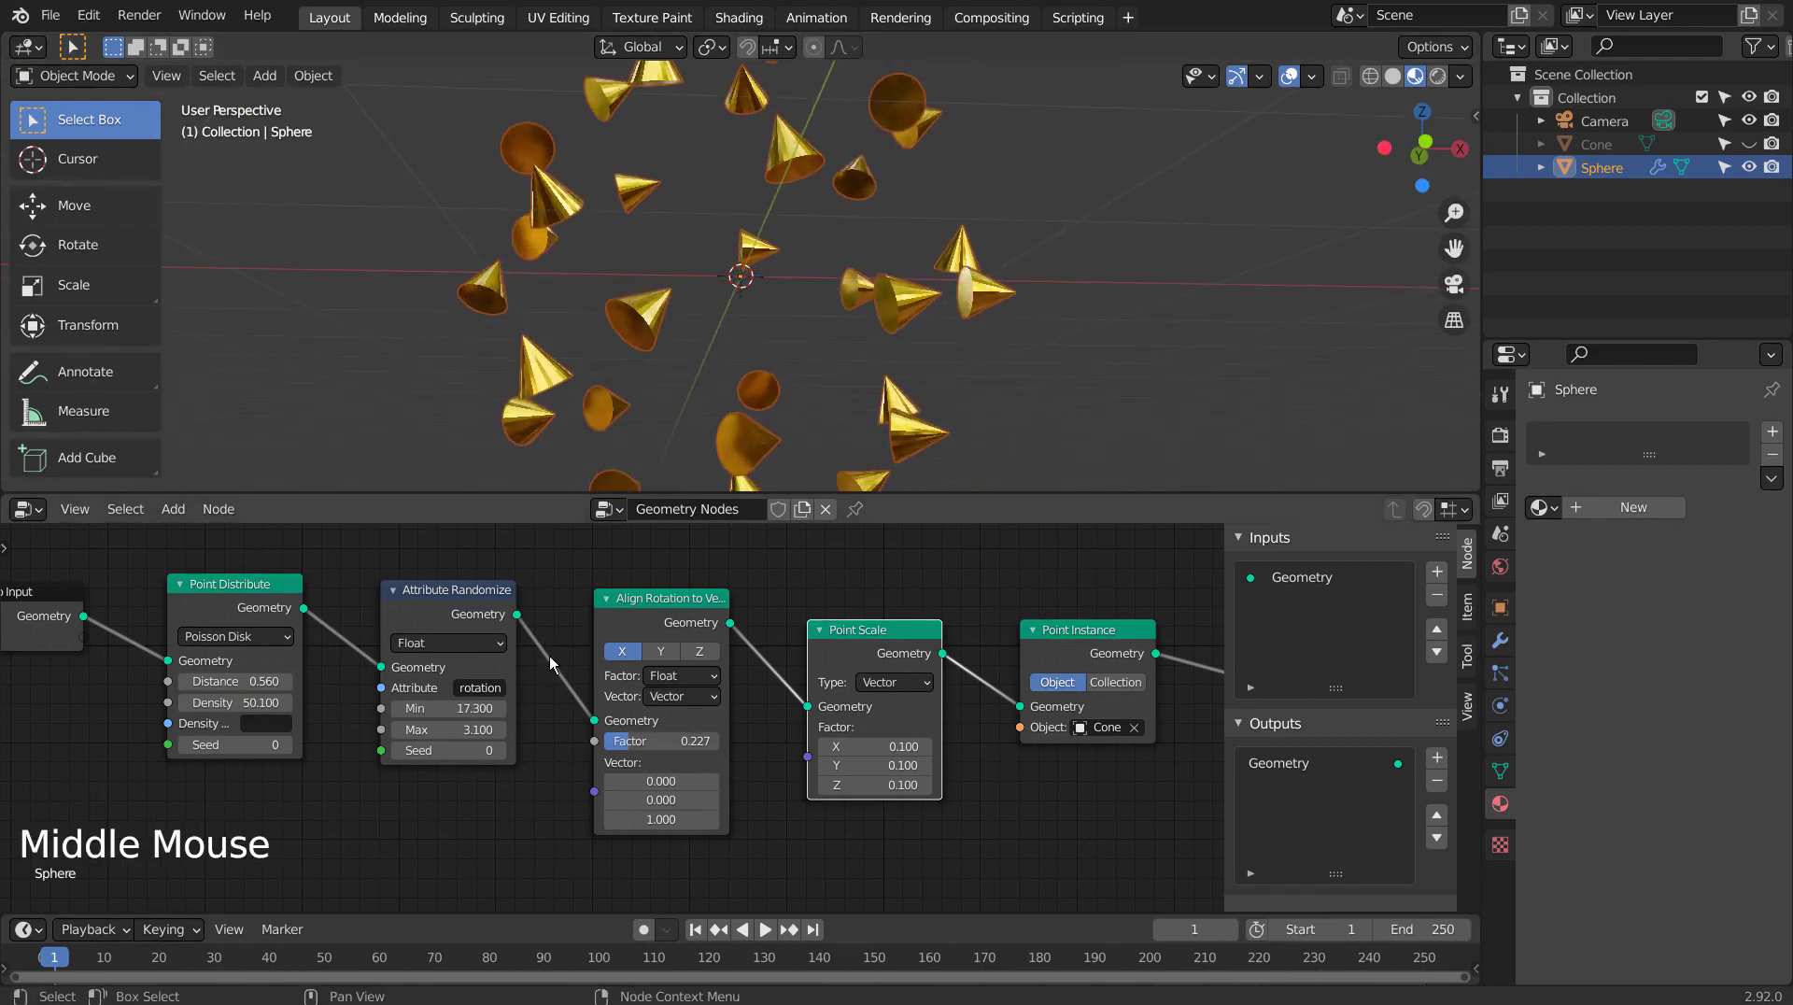
drag(449, 707, 504, 750)
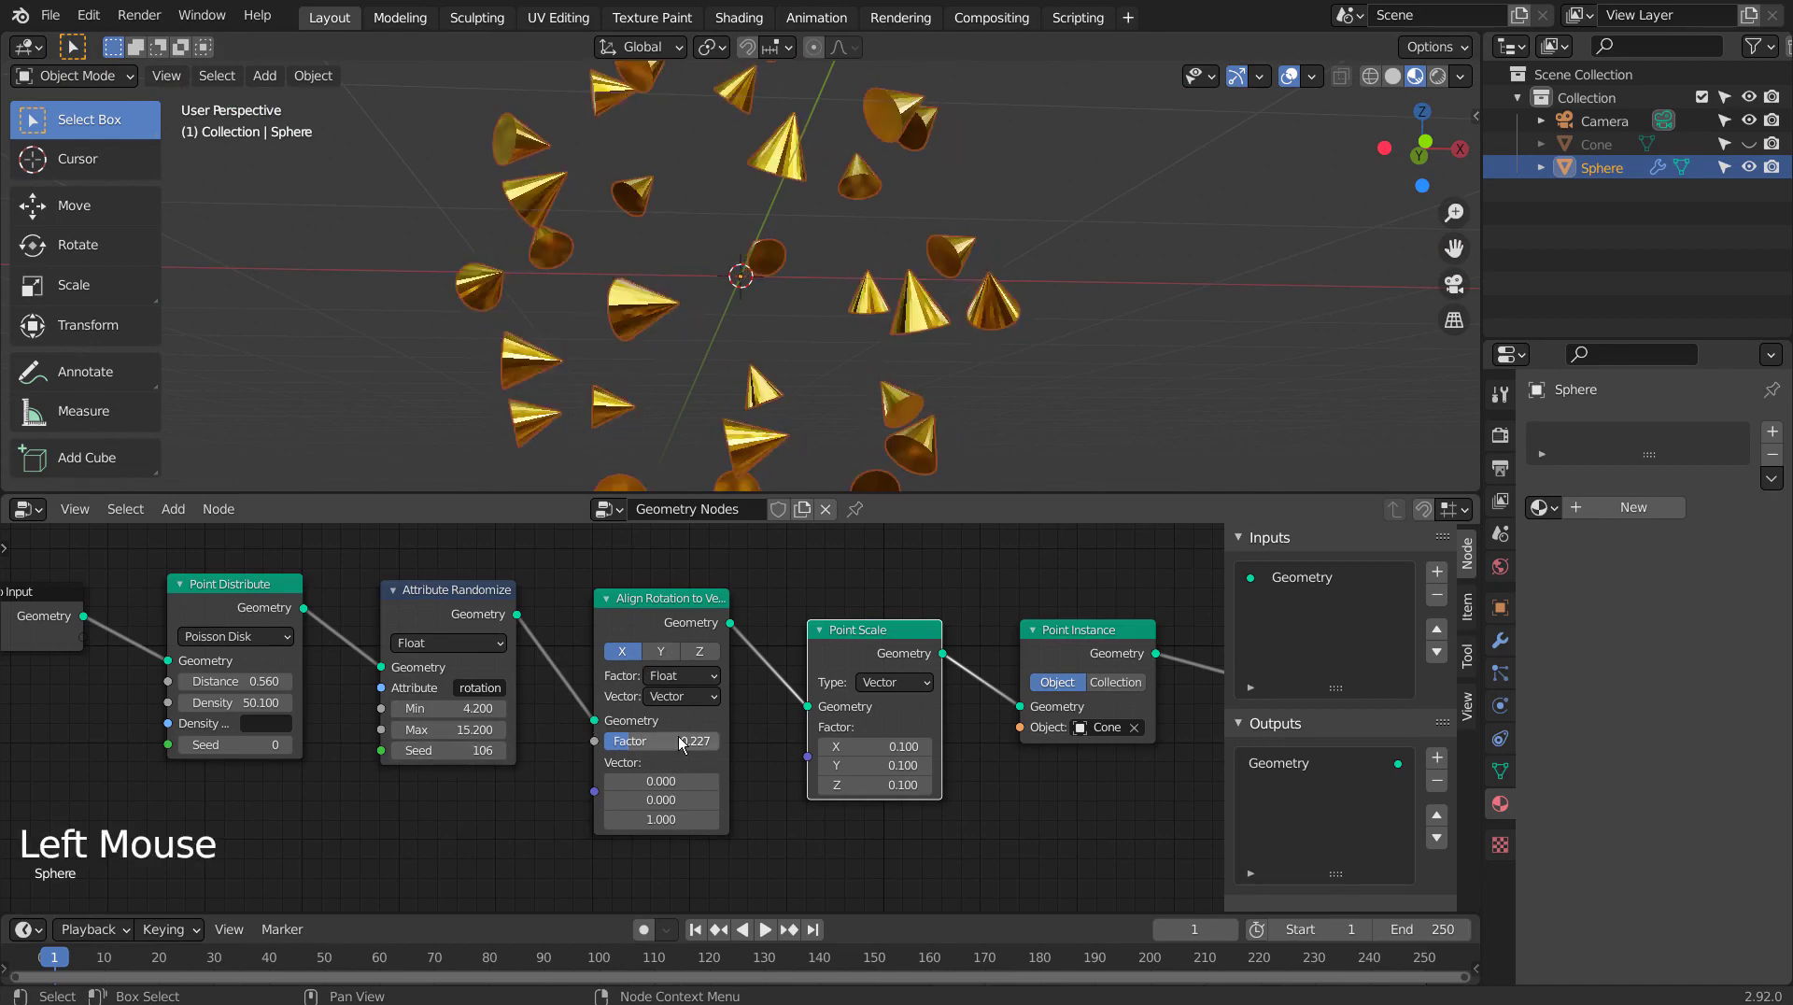
Step: Set the Align Rotation to Vector factor to 0.387 and try the Y and Z axes before returning to X
mouse_move(654, 740)
mouse_down()
mouse_move(719, 741)
mouse_move(621, 741)
mouse_move(654, 740)
mouse_move(630, 741)
mouse_move(671, 710)
mouse_move(710, 741)
mouse_move(682, 742)
mouse_move(747, 742)
mouse_move(672, 742)
mouse_up()
click(663, 653)
click(696, 652)
click(623, 652)
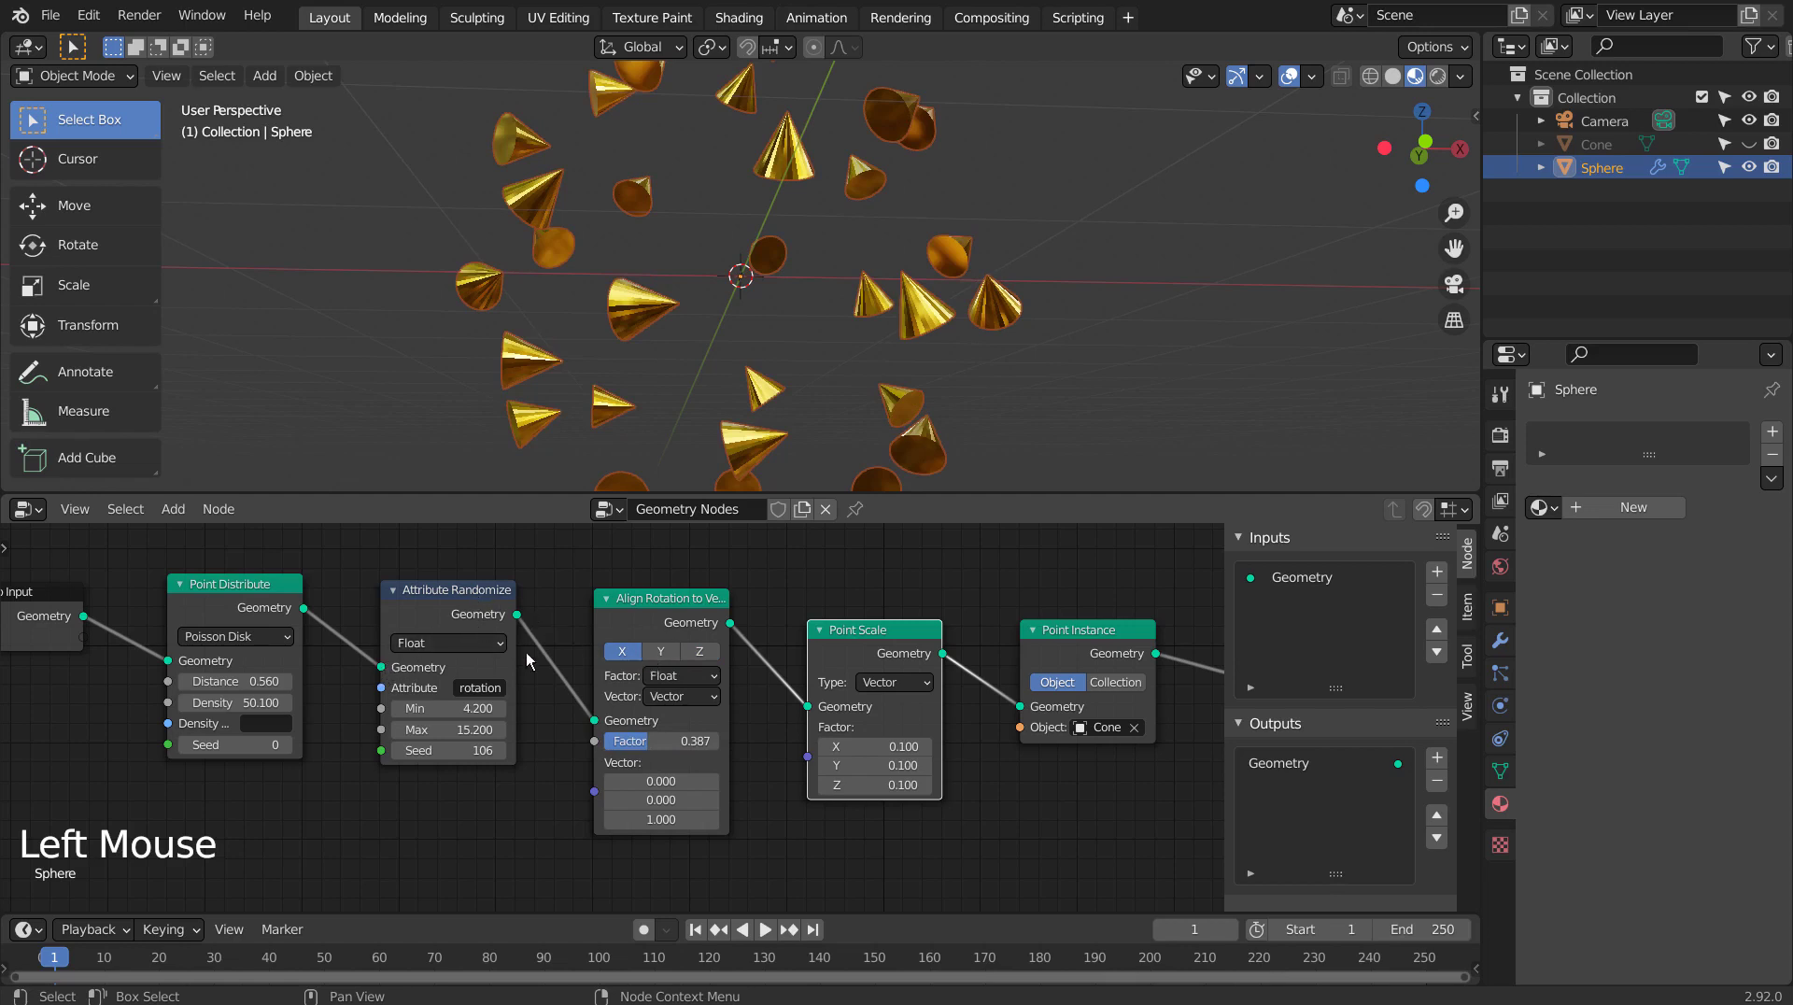
Step: Disconnect Attribute Randomize and link Point Distribute's geometry directly to the Align Rotation to Vector node
drag(594, 719, 557, 691)
drag(381, 669, 594, 720)
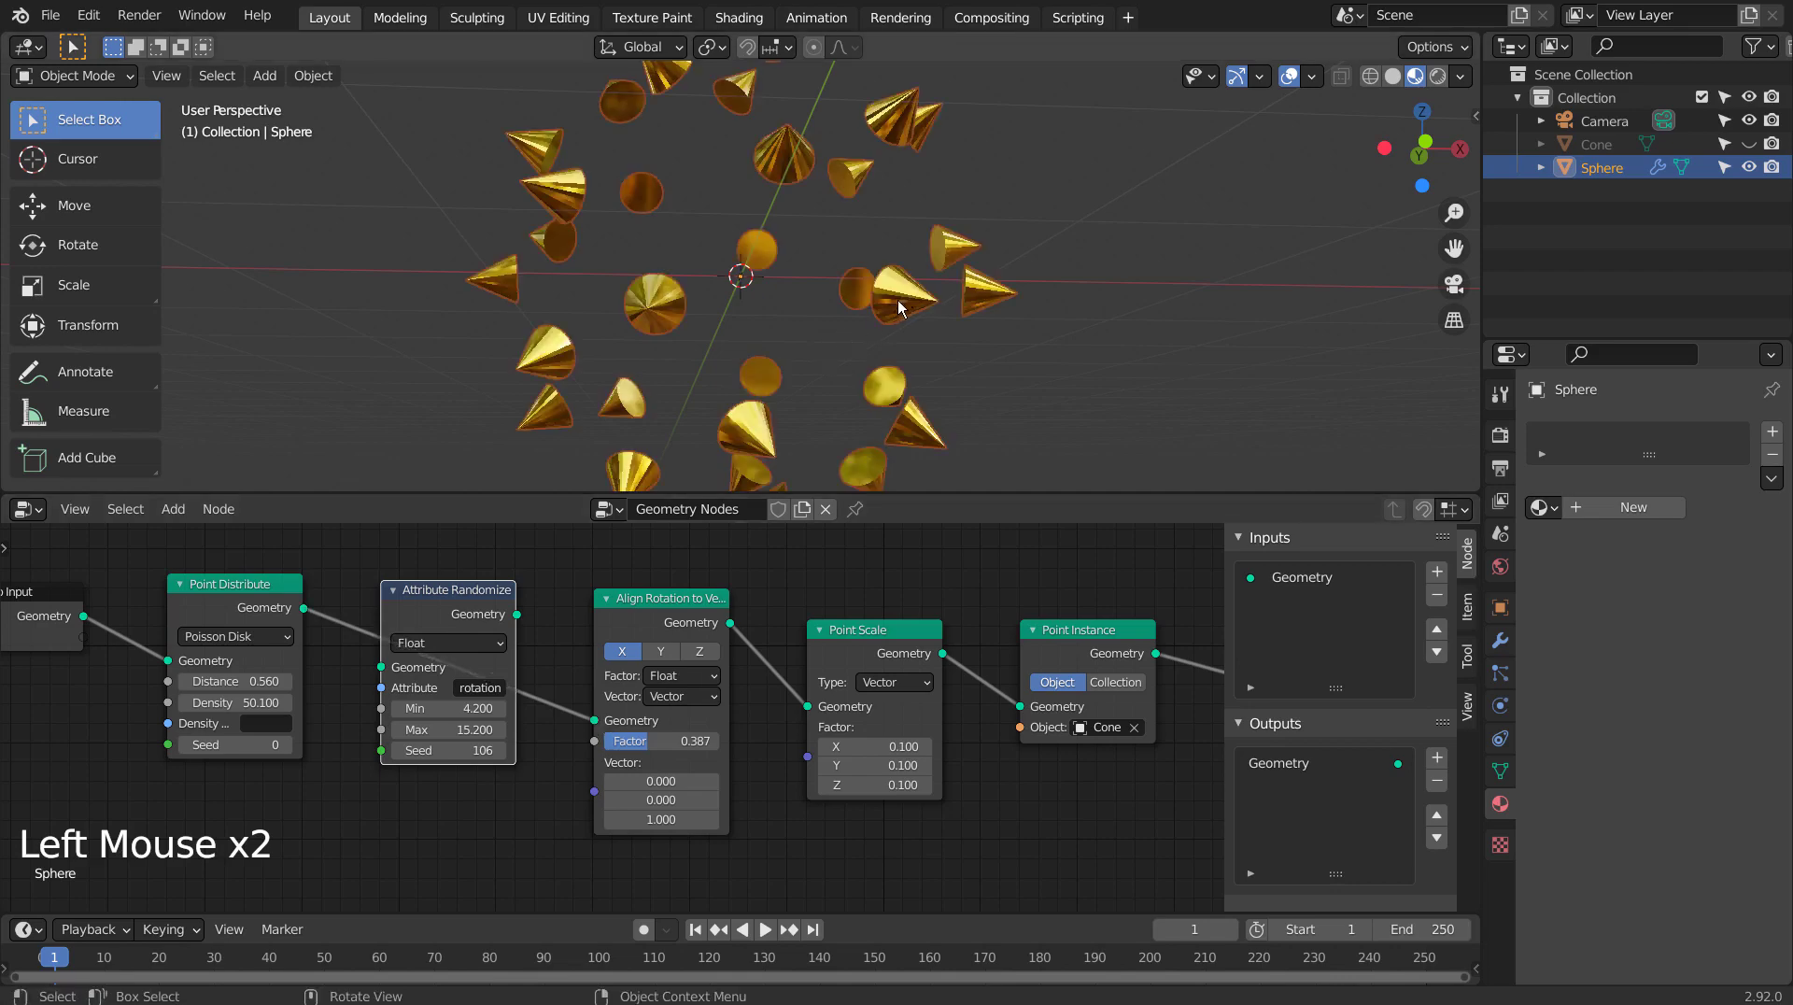
middle_drag(899, 306, 828, 350)
Step: Set the Align Rotation to Vector node's factor to 1.000 and its axis to Z
drag(647, 741, 719, 742)
scroll(741, 360, down, 3)
middle_drag(741, 360, 838, 366)
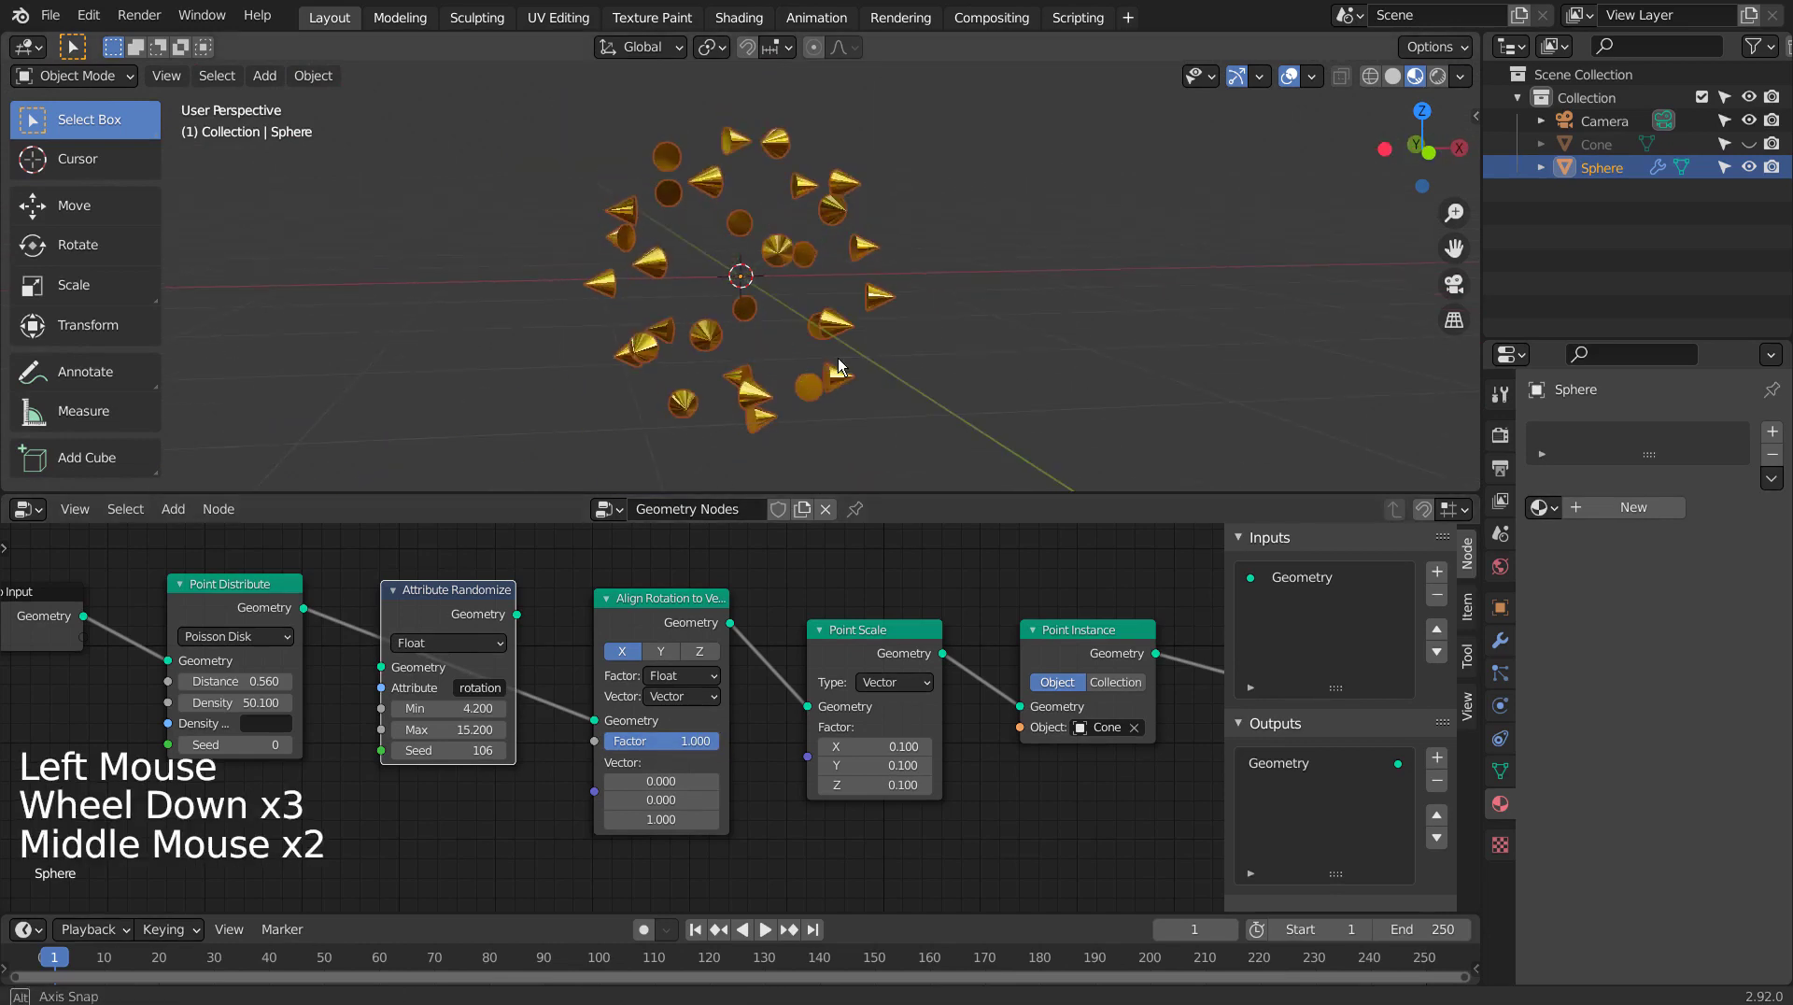
click(699, 651)
click(697, 656)
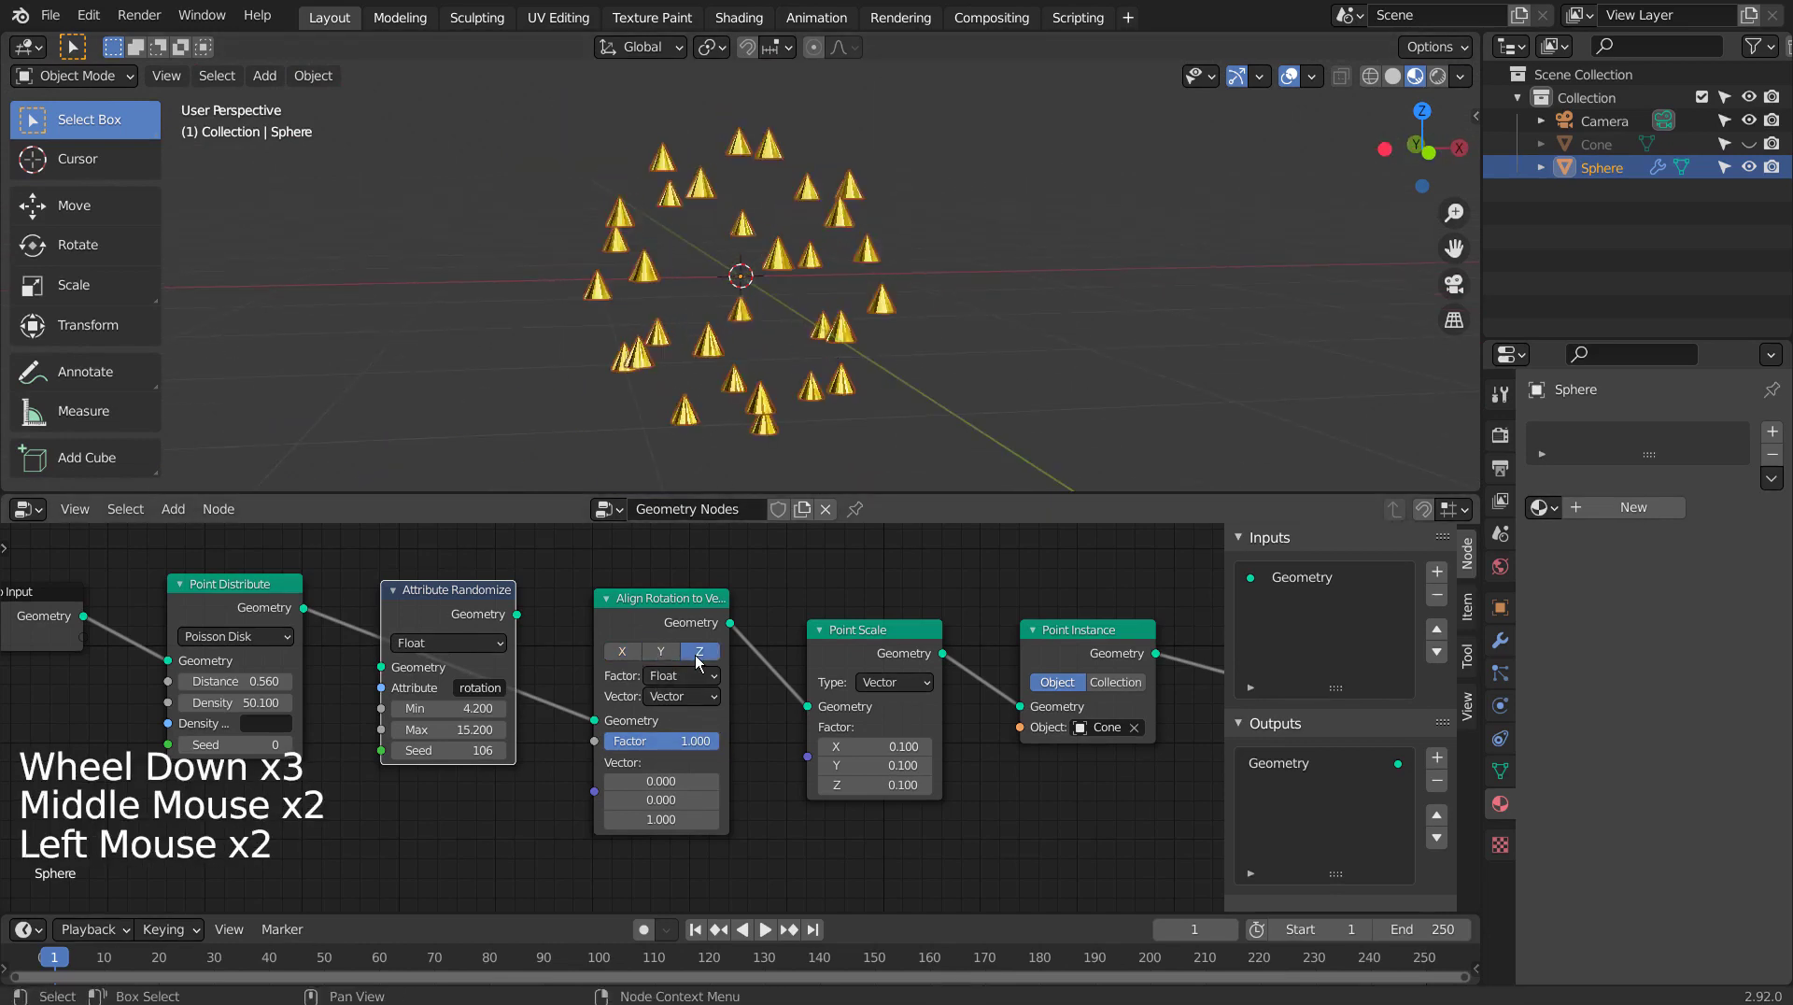
Step: Set the Align Rotation to Vector factor to 0.000 and examine the cones' orientation up close
drag(696, 741, 607, 741)
scroll(837, 373, up, 2)
scroll(837, 374, up, 3)
middle_drag(837, 373, 671, 322)
scroll(671, 317, down, 4)
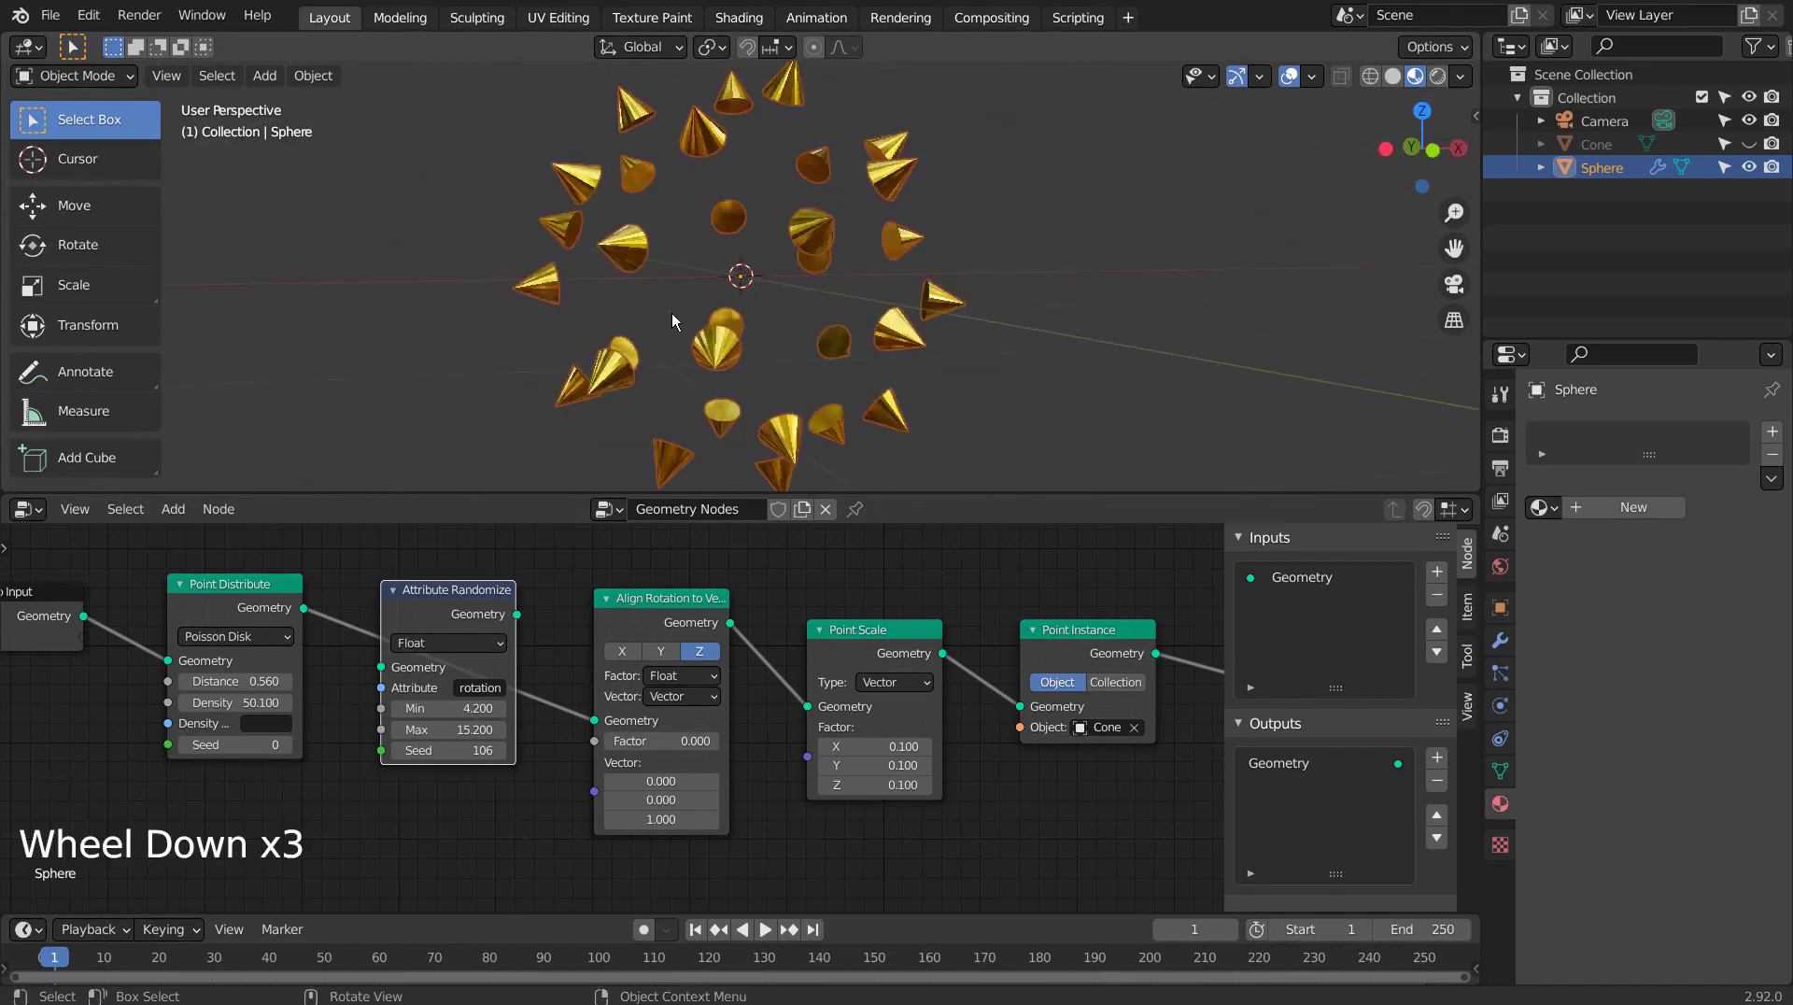